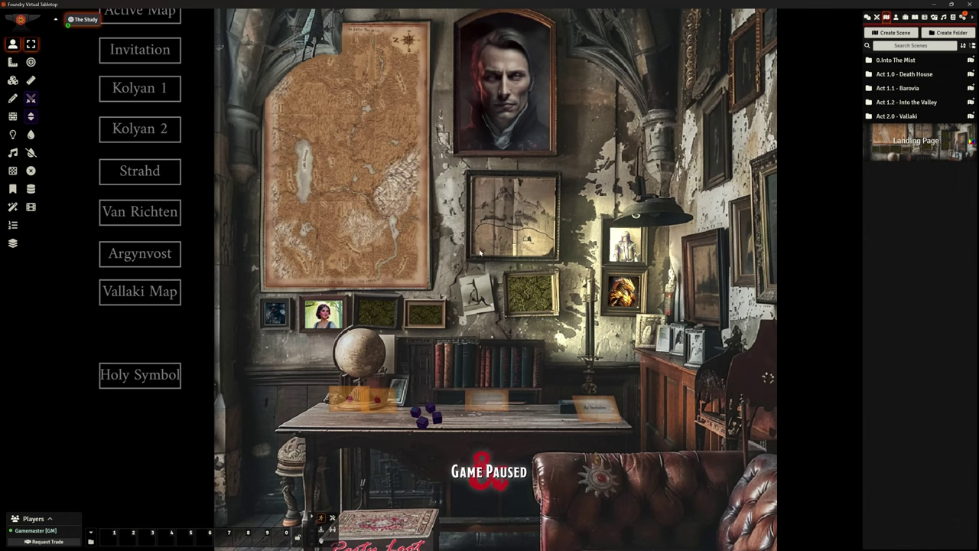
# Open the cleric's character sheet from the portrait in the study and review the attributes and inventory
pyautogui.scroll(3, 778, 236)
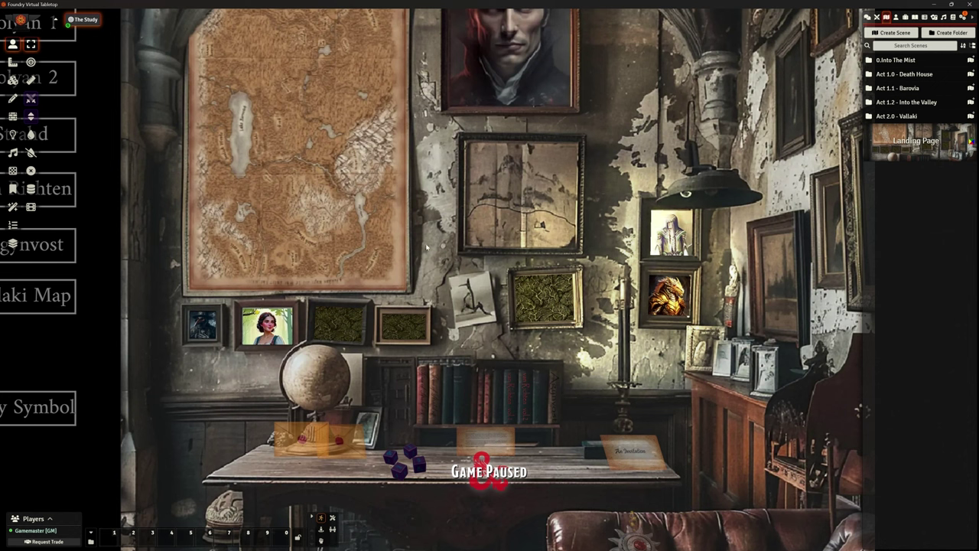
pyautogui.doubleClick(203, 325)
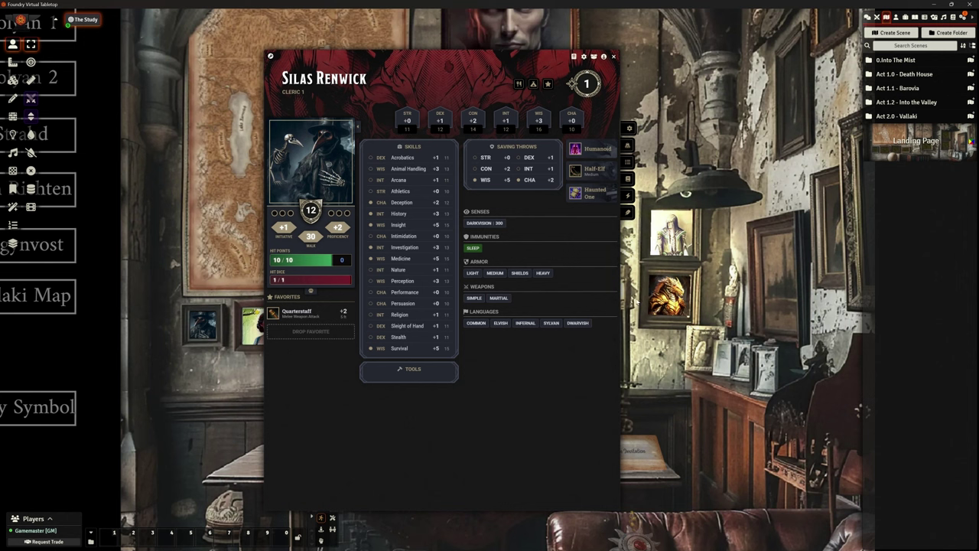
pyautogui.click(629, 147)
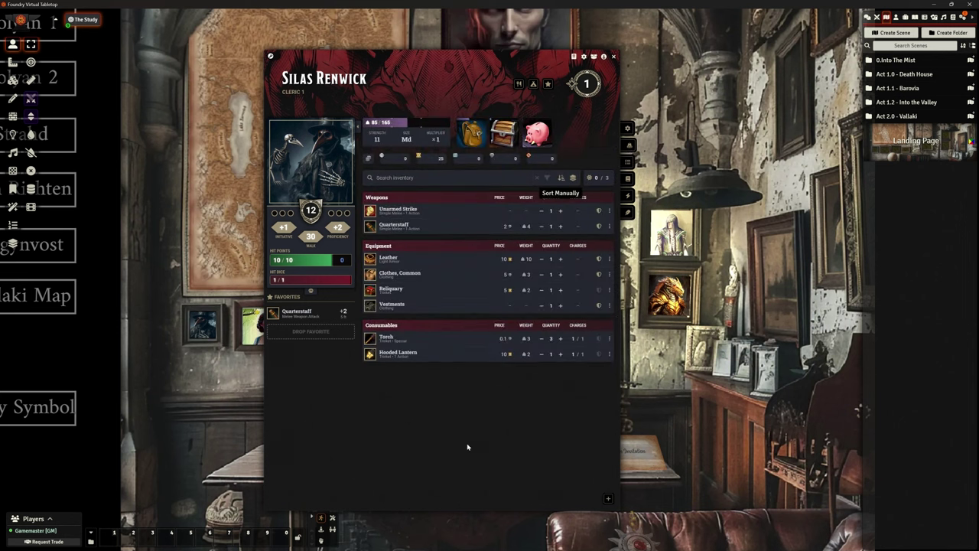
pyautogui.moveTo(463, 200)
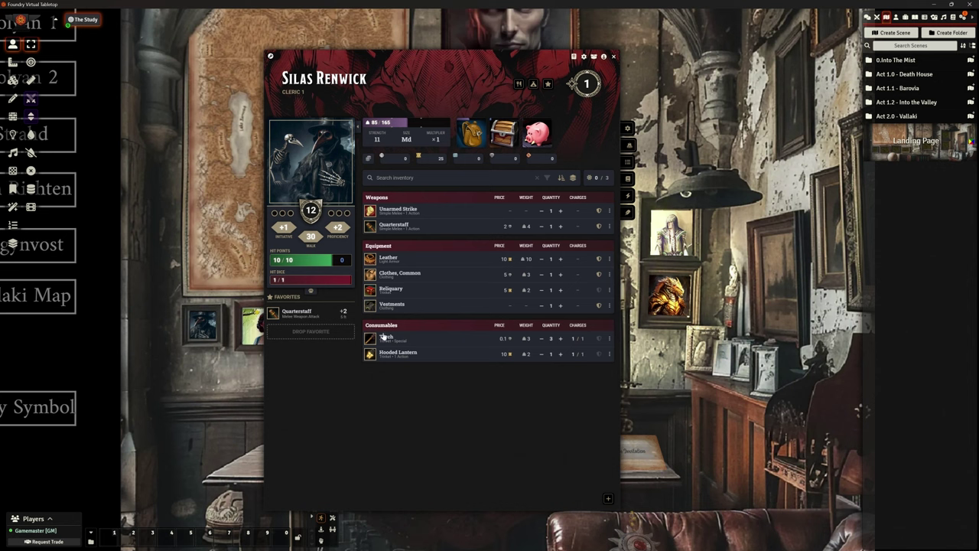
pyautogui.click(627, 130)
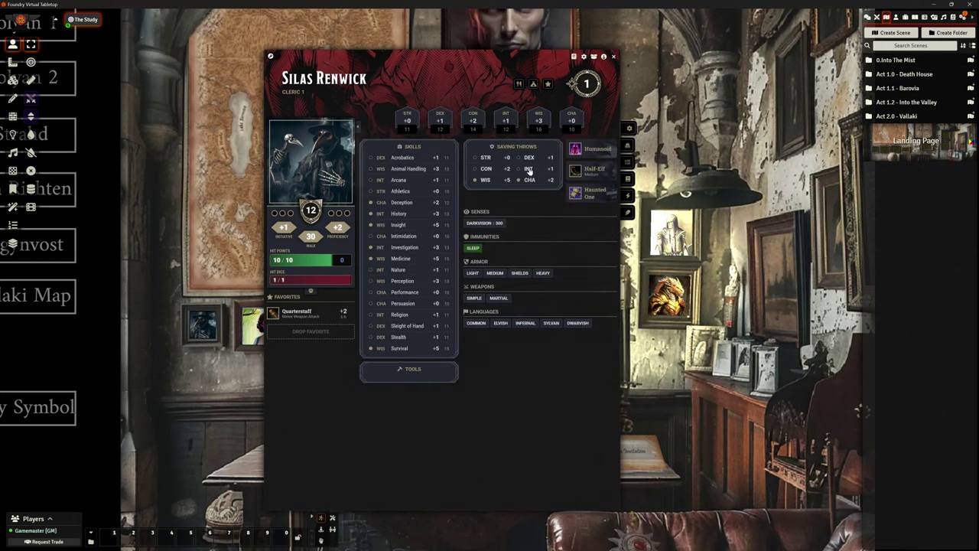
pyautogui.click(629, 147)
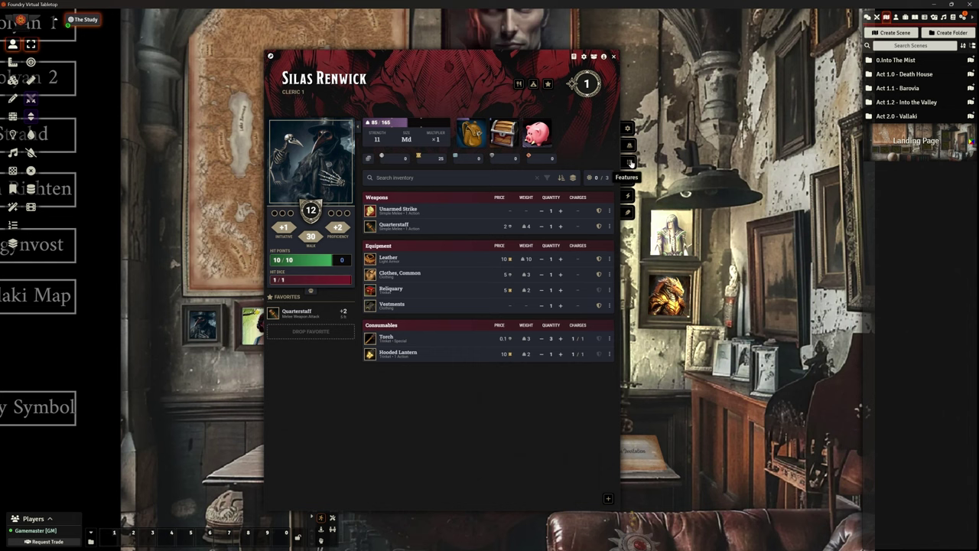
# Review the cleric's features, spells and effects, including the Eyes of Night and Spellcasting descriptions
pyautogui.click(629, 162)
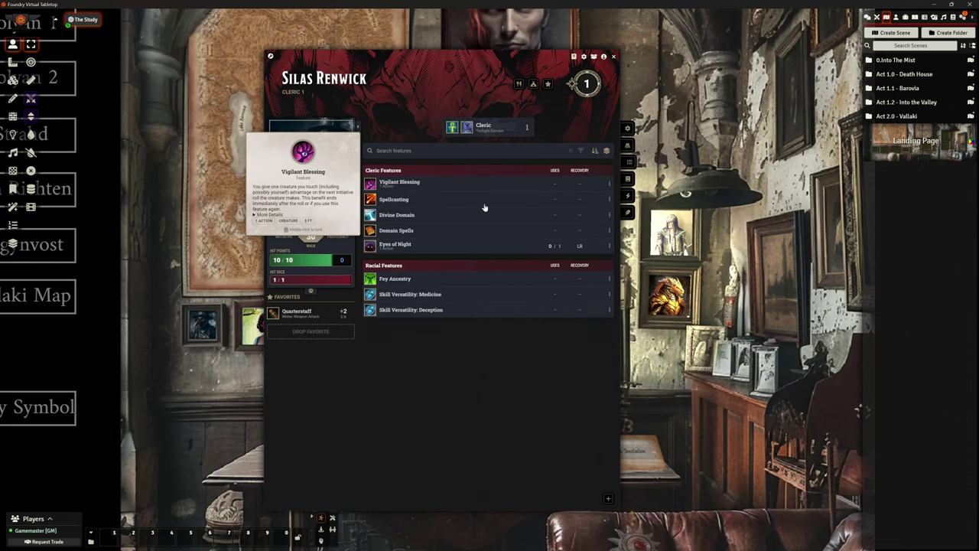
pyautogui.click(629, 179)
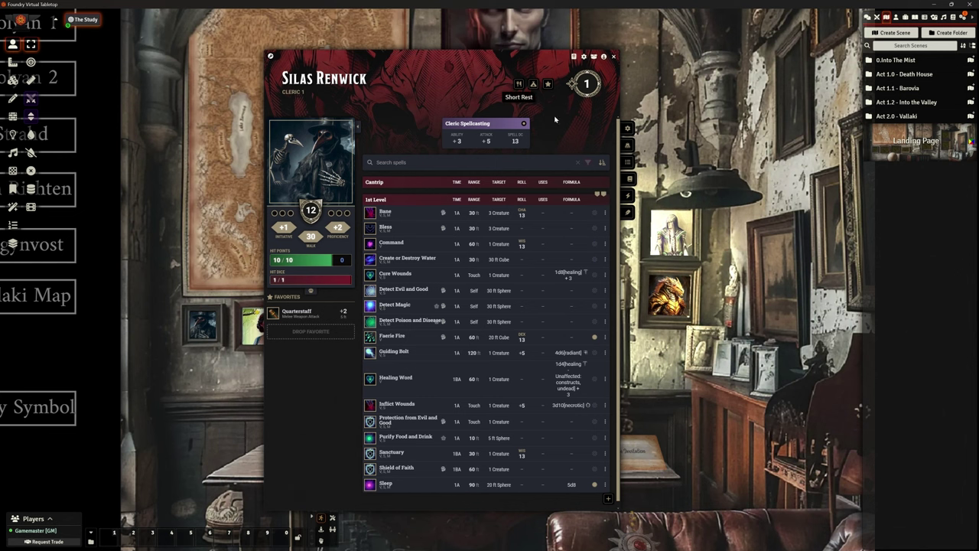
pyautogui.click(628, 195)
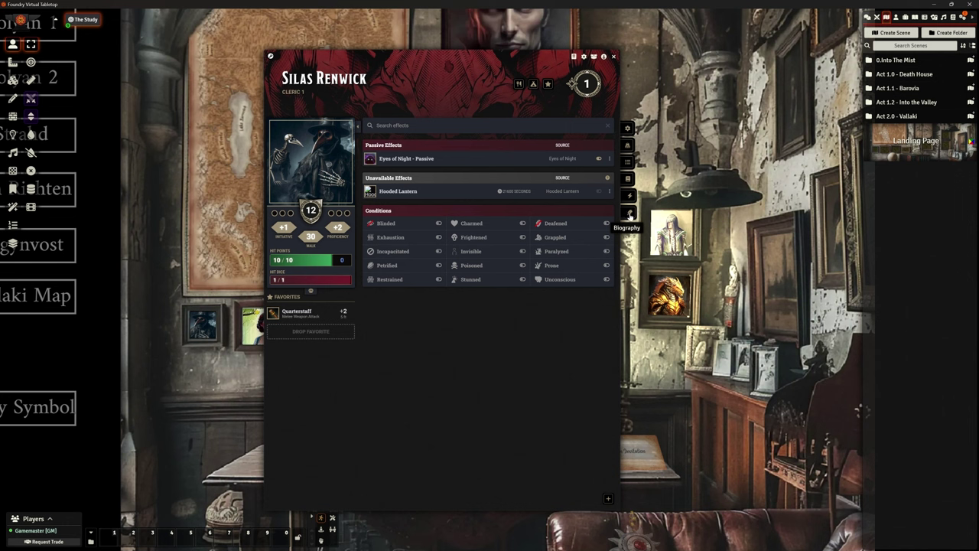
pyautogui.moveTo(439, 160)
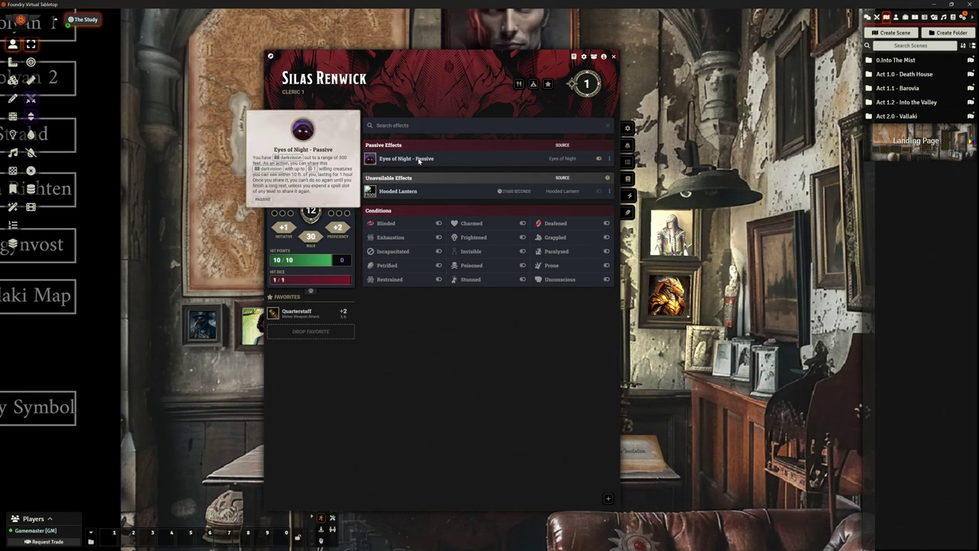
pyautogui.click(628, 161)
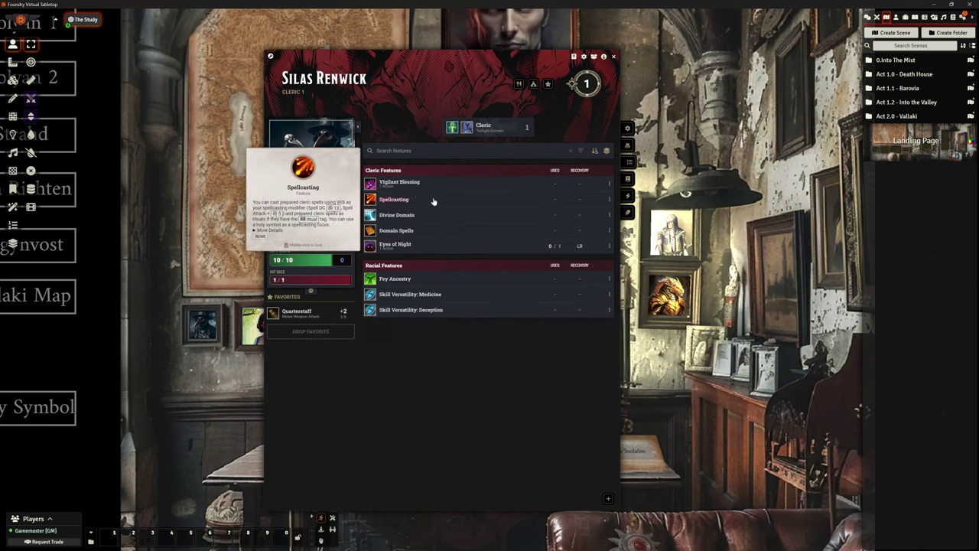
pyautogui.moveTo(403, 246)
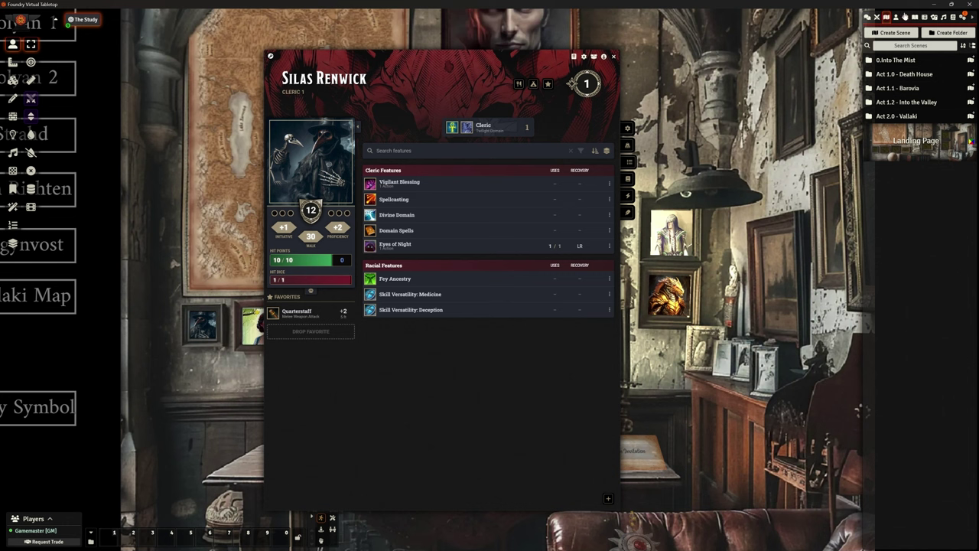
# Open the Eyes of Night feature from the world's items, reposition its window and enlarge it to read the description
pyautogui.click(906, 16)
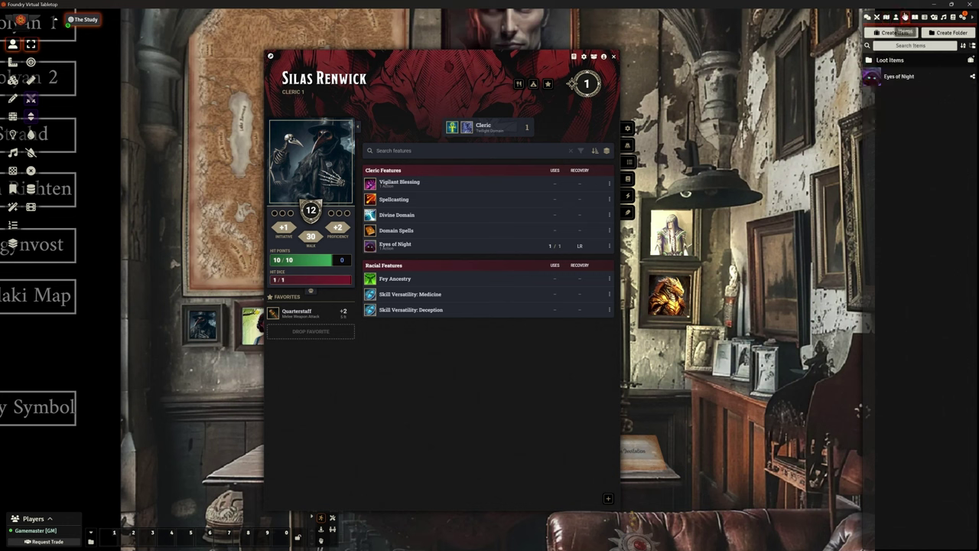
pyautogui.rightClick(898, 77)
pyautogui.click(900, 77)
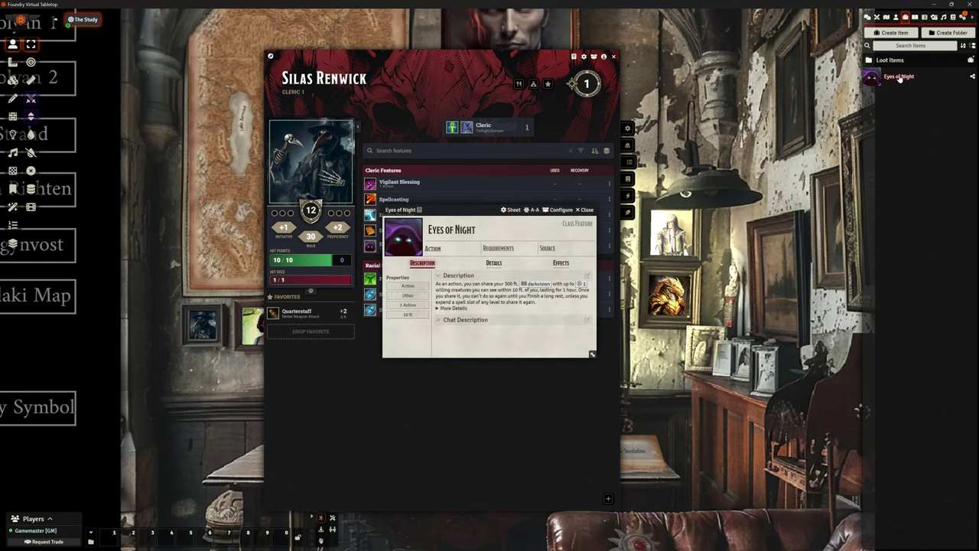
pyautogui.moveTo(525, 211); pyautogui.dragTo(490, 161)
pyautogui.moveTo(558, 306); pyautogui.dragTo(669, 430)
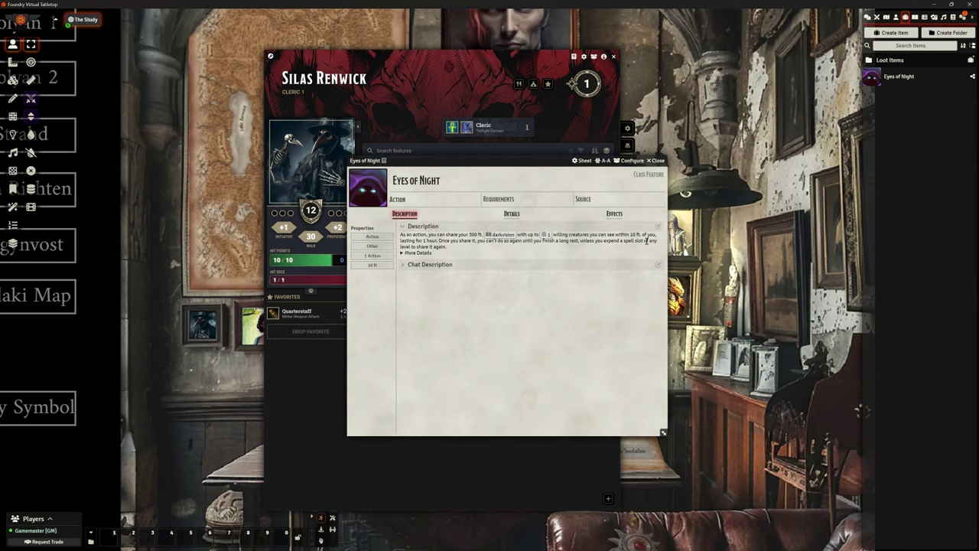
# Inspect the attribute changes in the Eyes of Night - Passive effect, submit the effect and close the feature
pyautogui.click(614, 214)
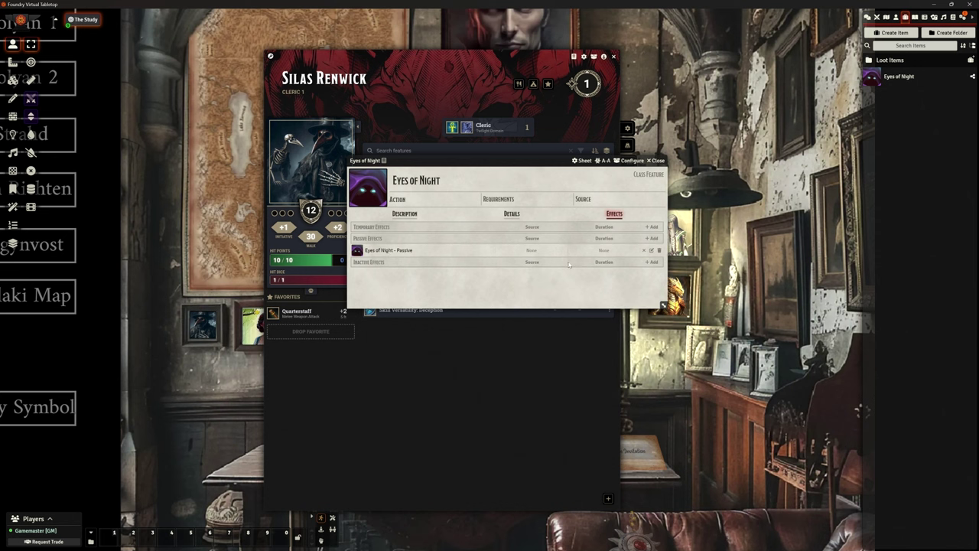
pyautogui.click(651, 250)
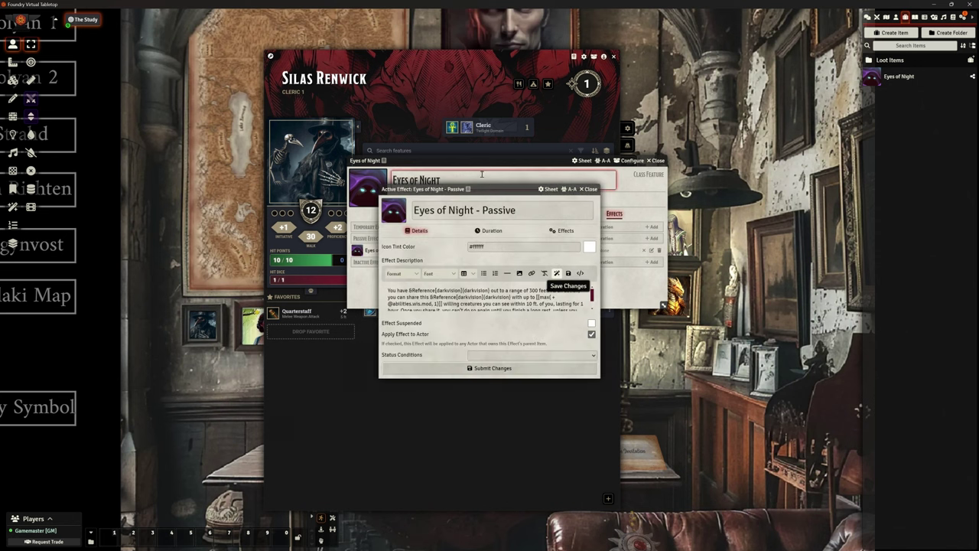
pyautogui.click(563, 230)
pyautogui.moveTo(501, 189); pyautogui.dragTo(464, 153)
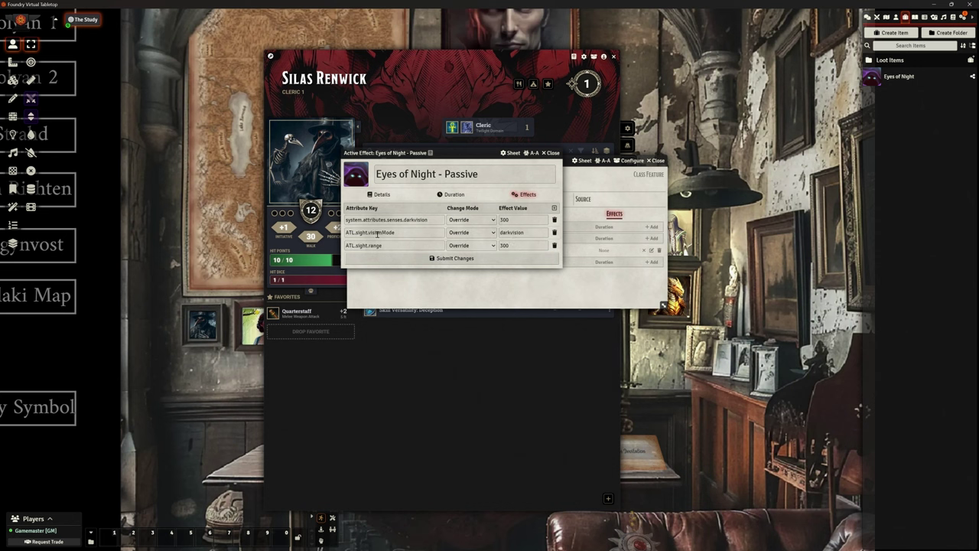
pyautogui.click(455, 258)
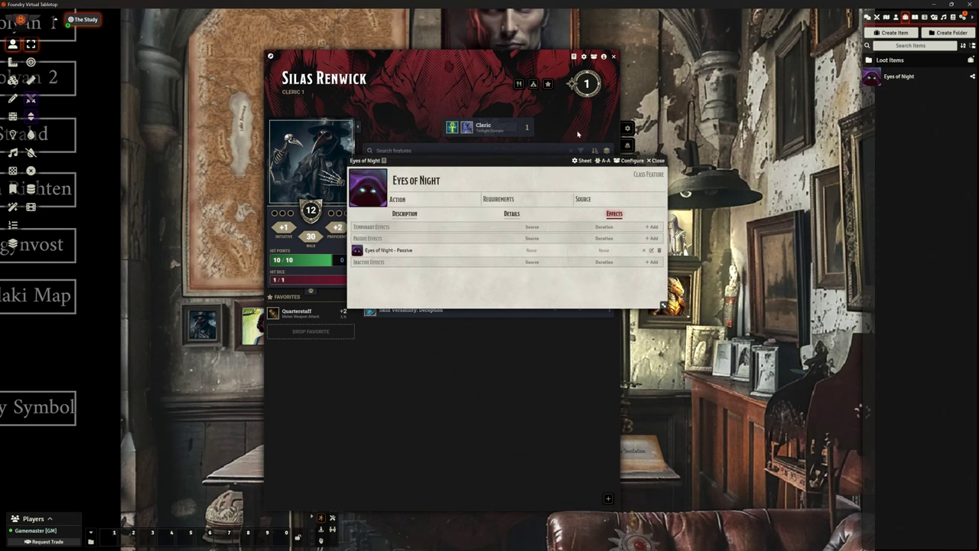
pyautogui.click(656, 160)
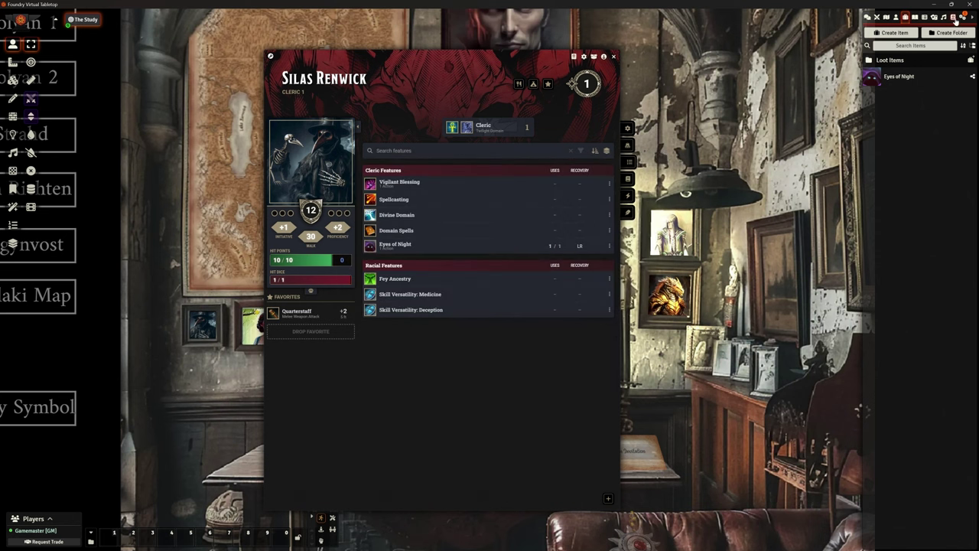
# Review the world's active modules in Module Management and close it along with the cleric's sheet
pyautogui.click(962, 16)
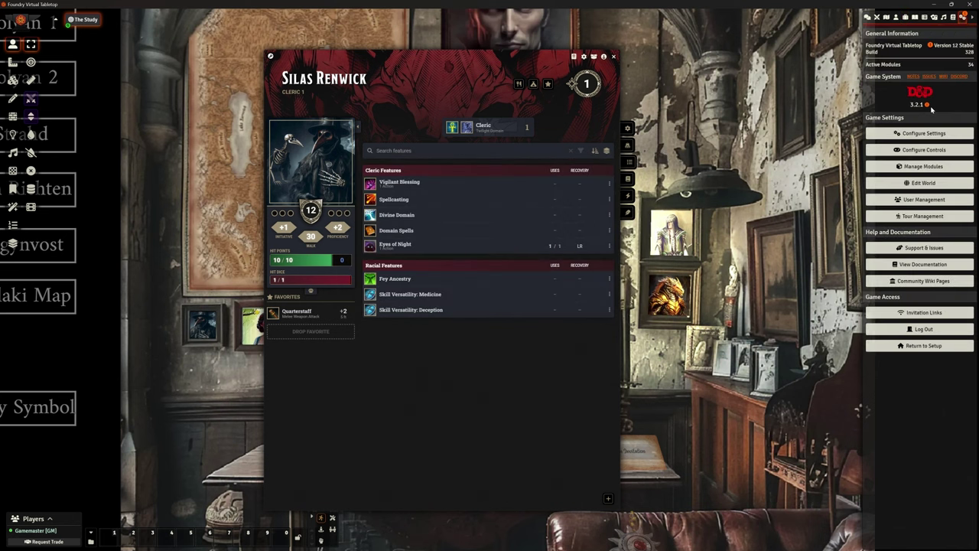
pyautogui.click(923, 166)
pyautogui.moveTo(507, 144); pyautogui.dragTo(663, 118)
pyautogui.click(679, 145)
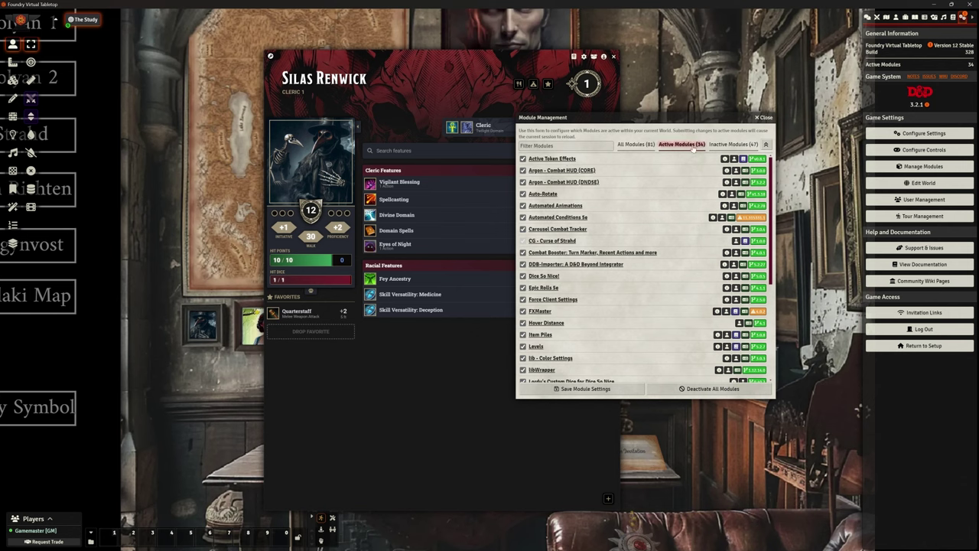
pyautogui.click(762, 117)
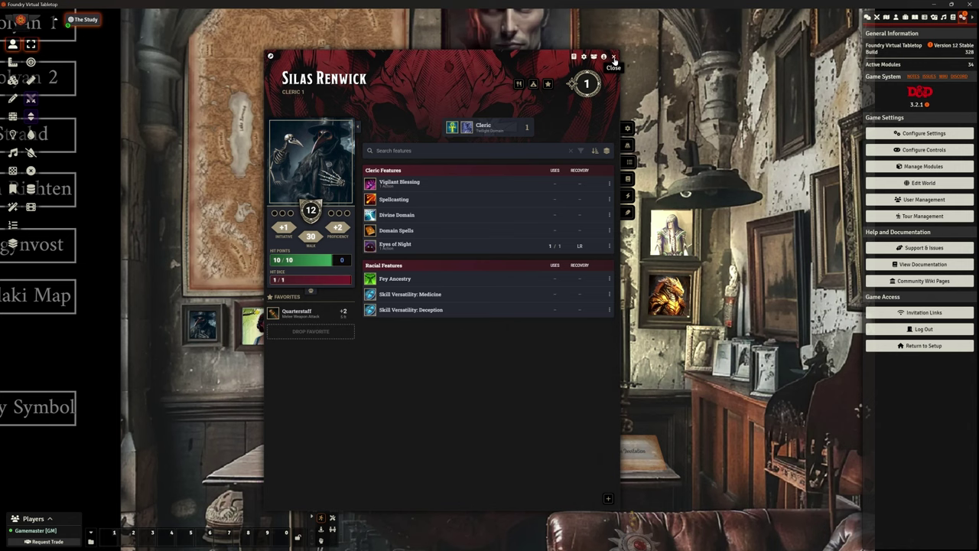
pyautogui.click(614, 57)
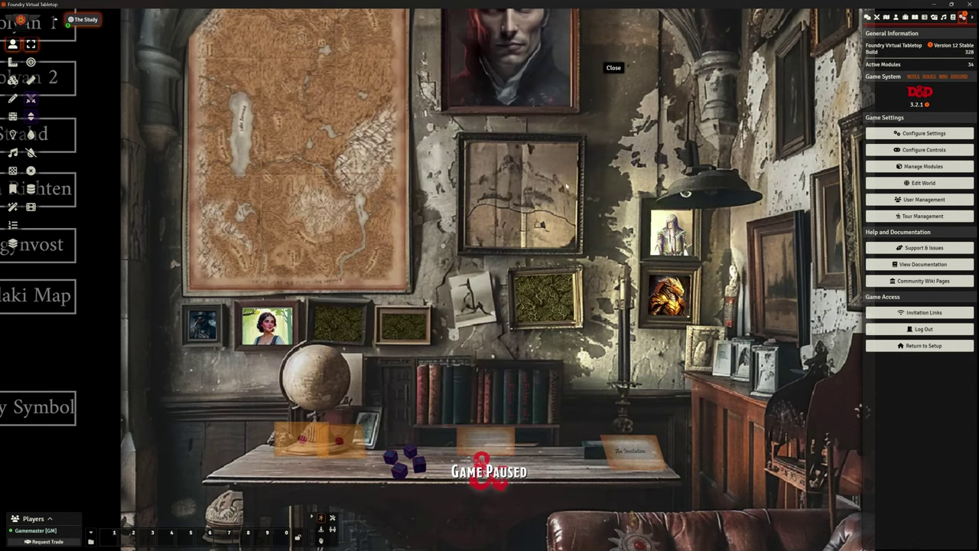
# Open the druid's character sheet from the portrait, move it clear of the wall map and review the spells, attributes and inventory
pyautogui.moveTo(446, 266); pyautogui.dragTo(517, 308)
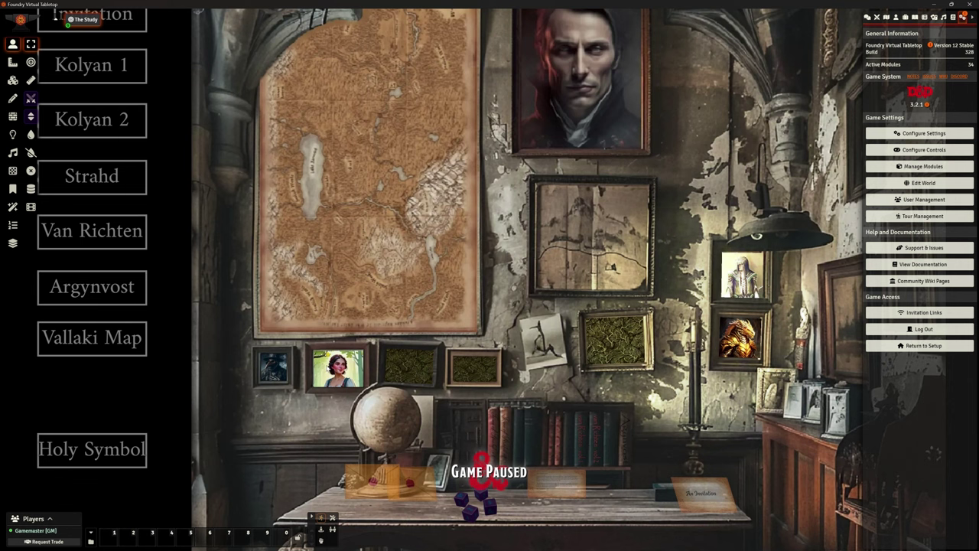
pyautogui.doubleClick(337, 368)
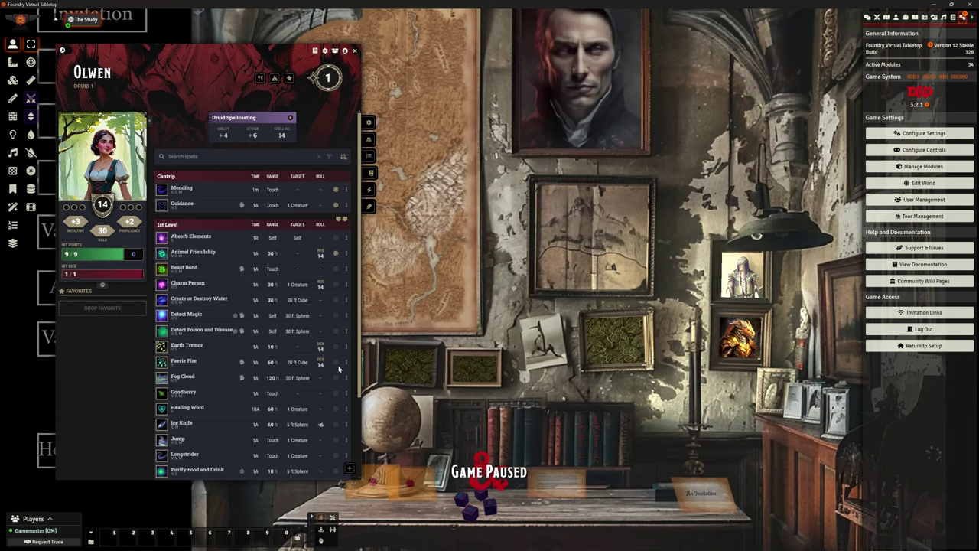
pyautogui.moveTo(255, 45); pyautogui.dragTo(702, 50)
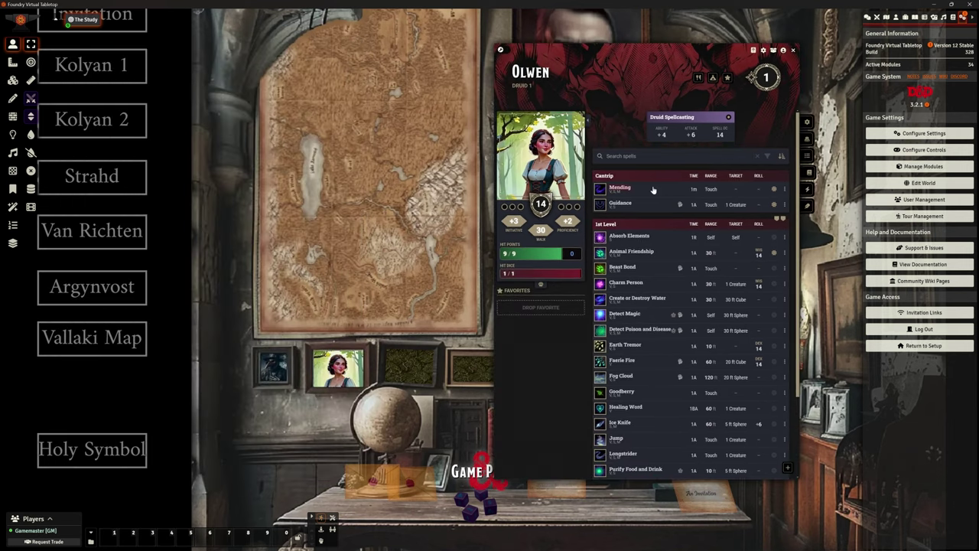
pyautogui.moveTo(628, 394)
pyautogui.click(807, 125)
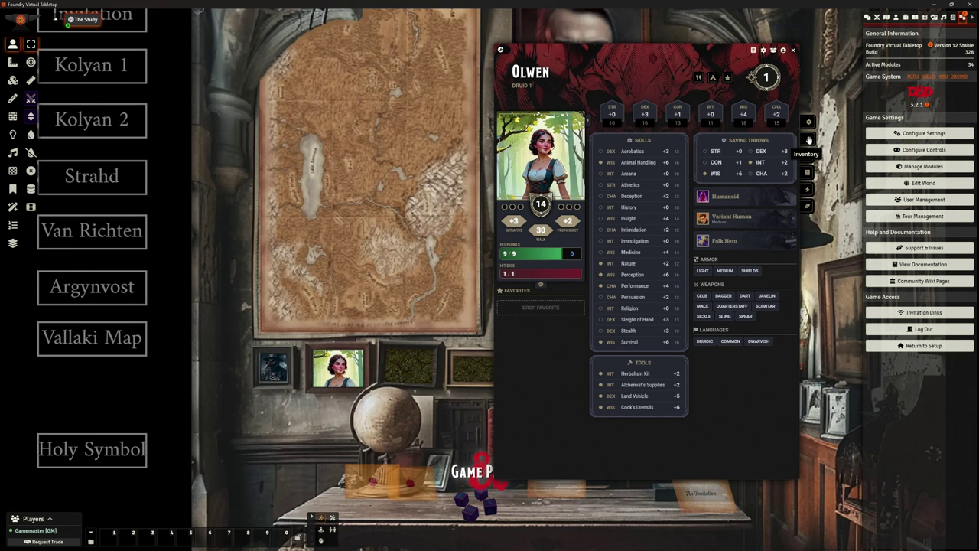
pyautogui.click(808, 139)
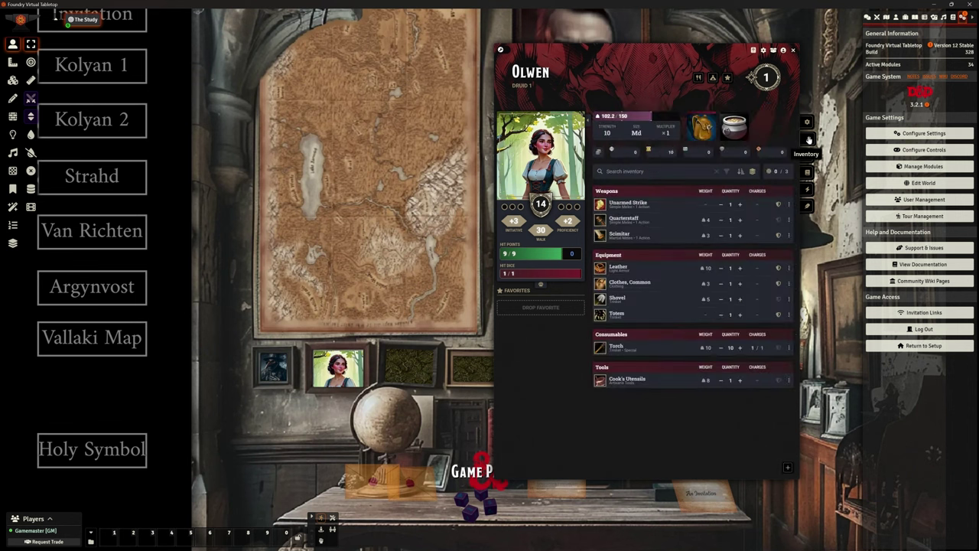
# Read the druid's Chef features and spell descriptions such as Absorb Elements and Mending, and close the sheet
pyautogui.click(808, 155)
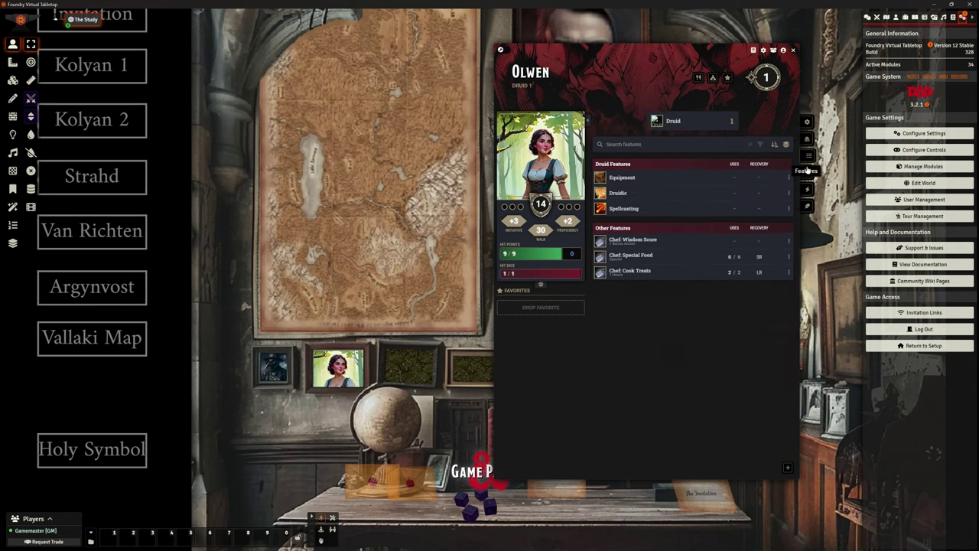
pyautogui.moveTo(634, 239)
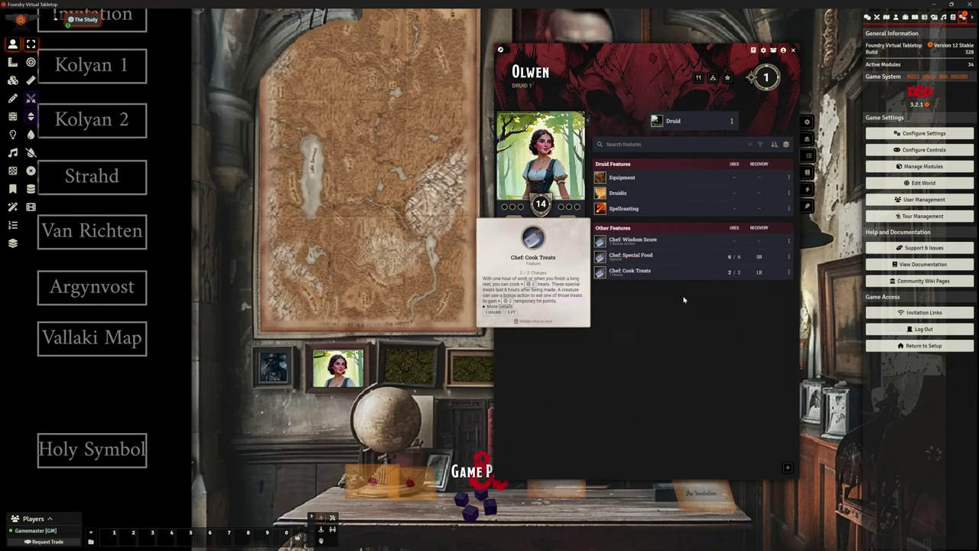
pyautogui.click(807, 172)
pyautogui.moveTo(663, 186)
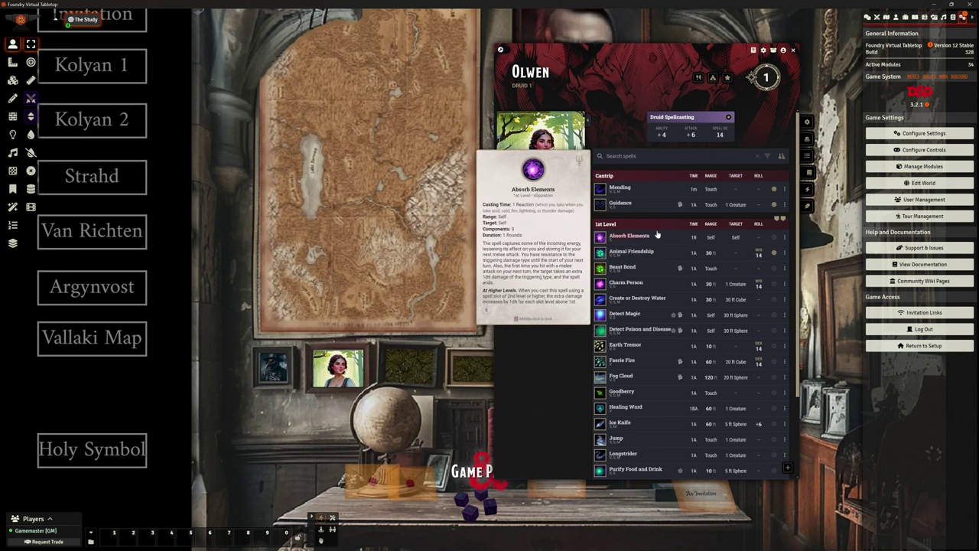
pyautogui.moveTo(634, 348)
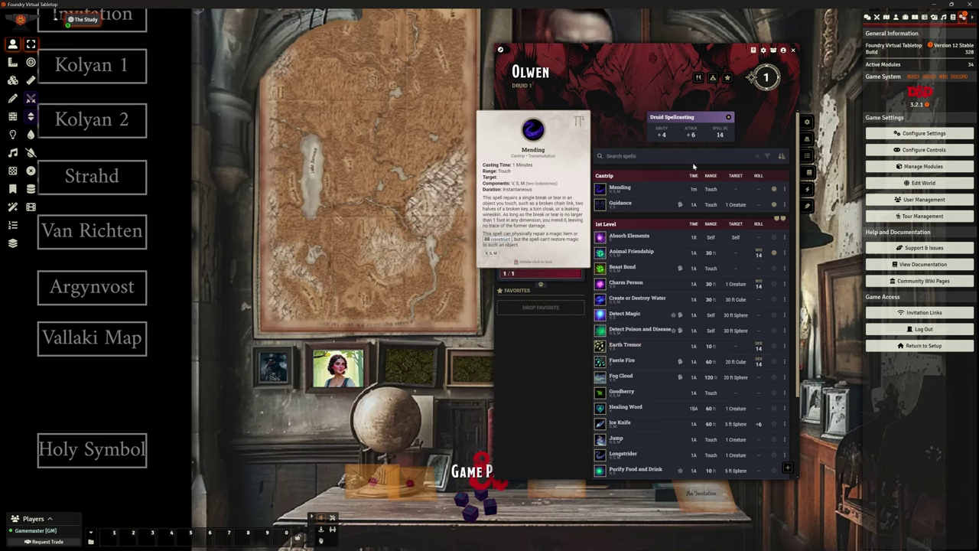
pyautogui.click(793, 50)
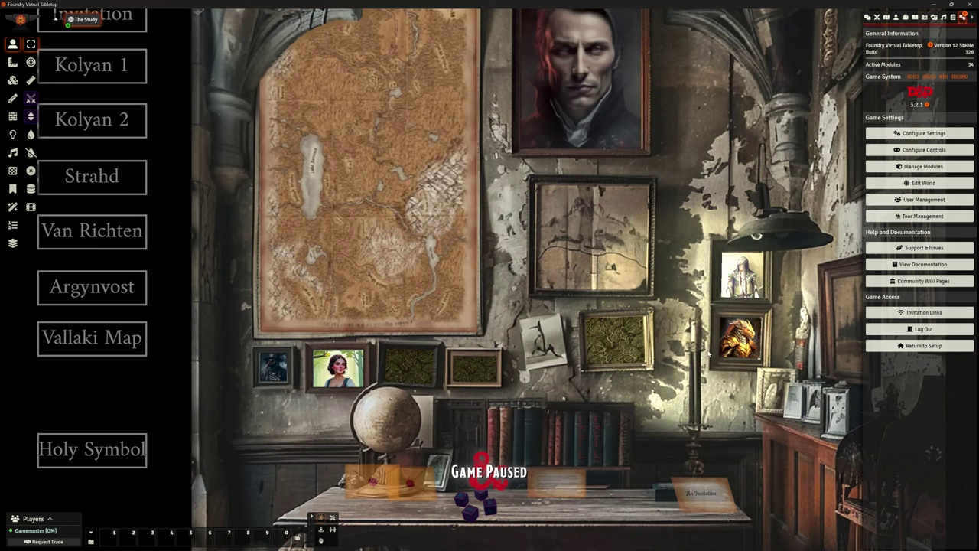
# Open the warlock's character sheet and review the attributes, inventory and features, including Breath Weapon (Gold) and Damage Resistance: Gold Dragon
pyautogui.click(506, 476)
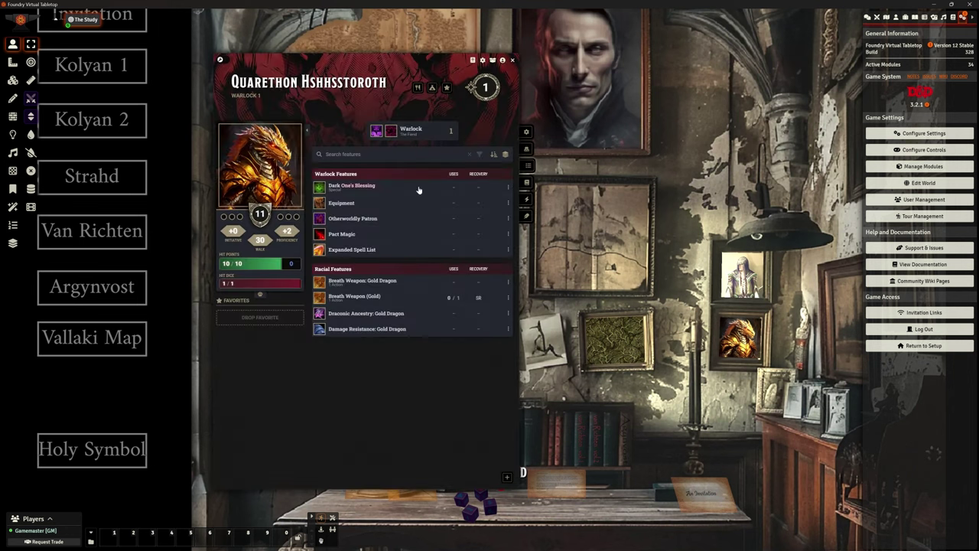
pyautogui.click(526, 132)
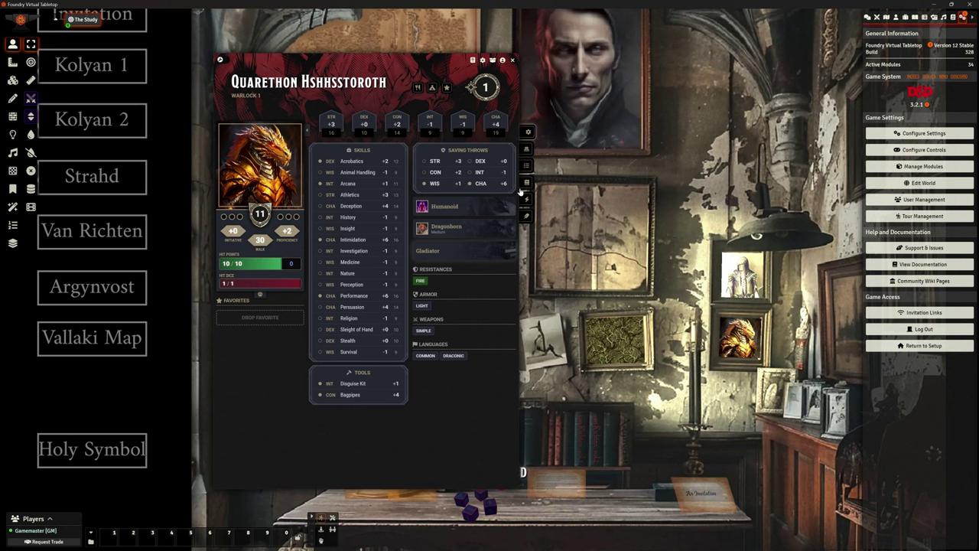
pyautogui.click(526, 149)
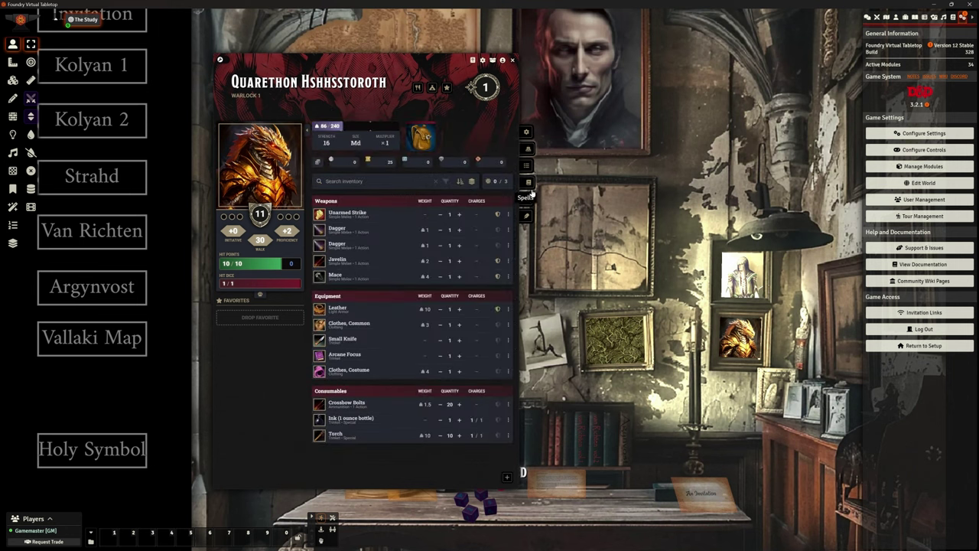
pyautogui.click(526, 165)
pyautogui.moveTo(387, 195)
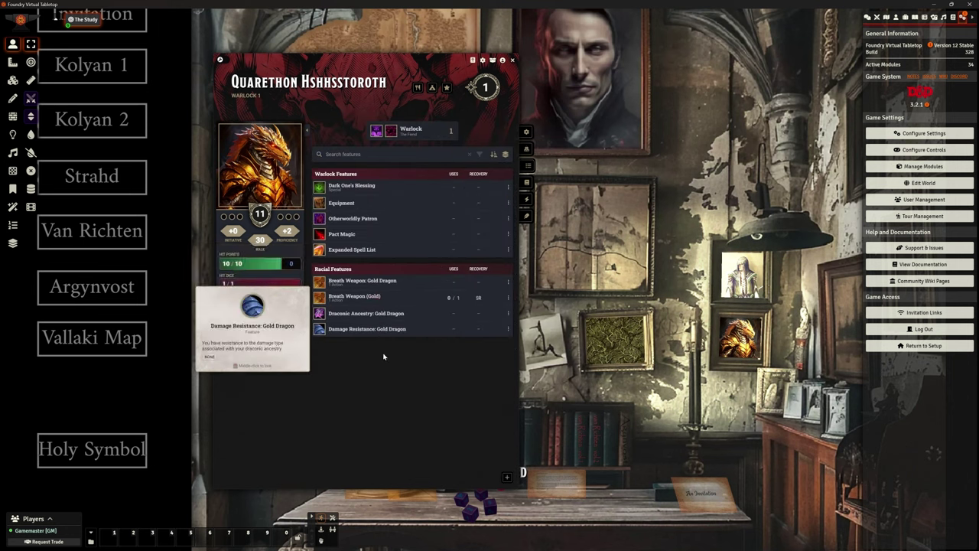
pyautogui.moveTo(356, 302)
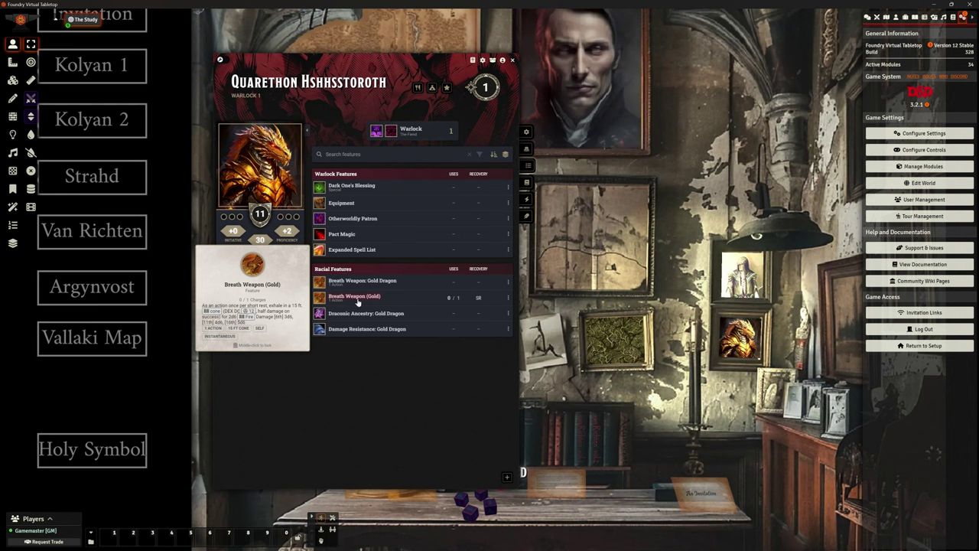
# Review the warlock's spells and the Damage Resistance: Gold Dragon - Passive effect, and close the sheet
pyautogui.click(526, 182)
pyautogui.moveTo(378, 217)
pyautogui.moveTo(367, 264)
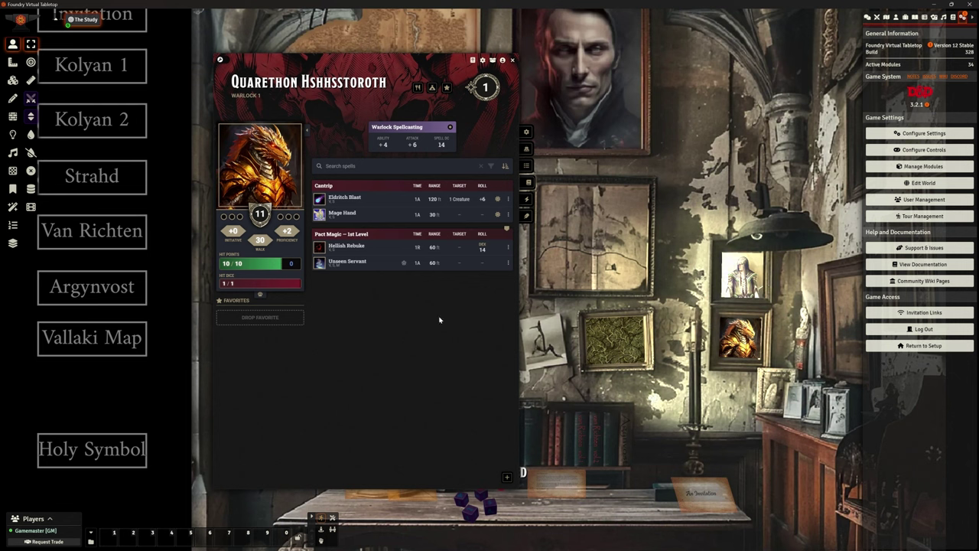
pyautogui.click(528, 200)
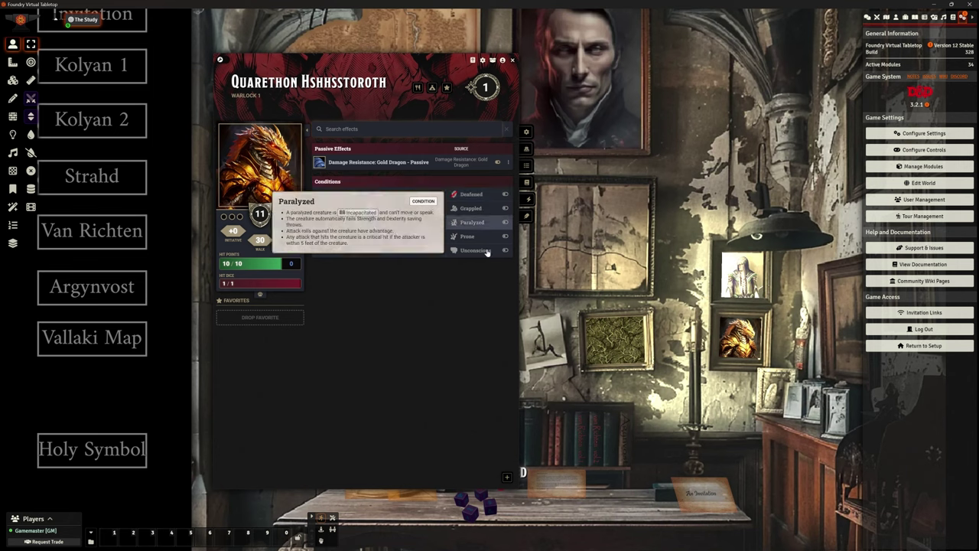
pyautogui.moveTo(376, 162)
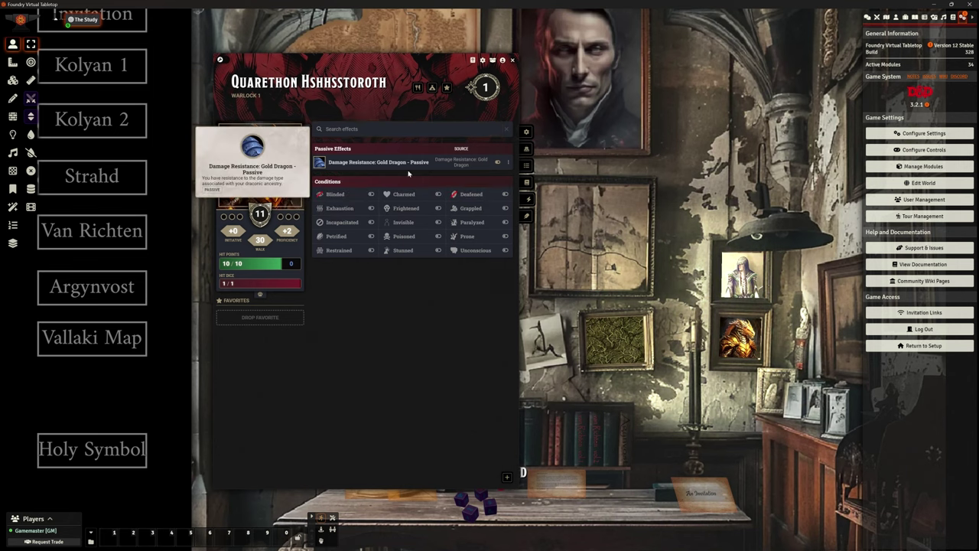
pyautogui.click(512, 62)
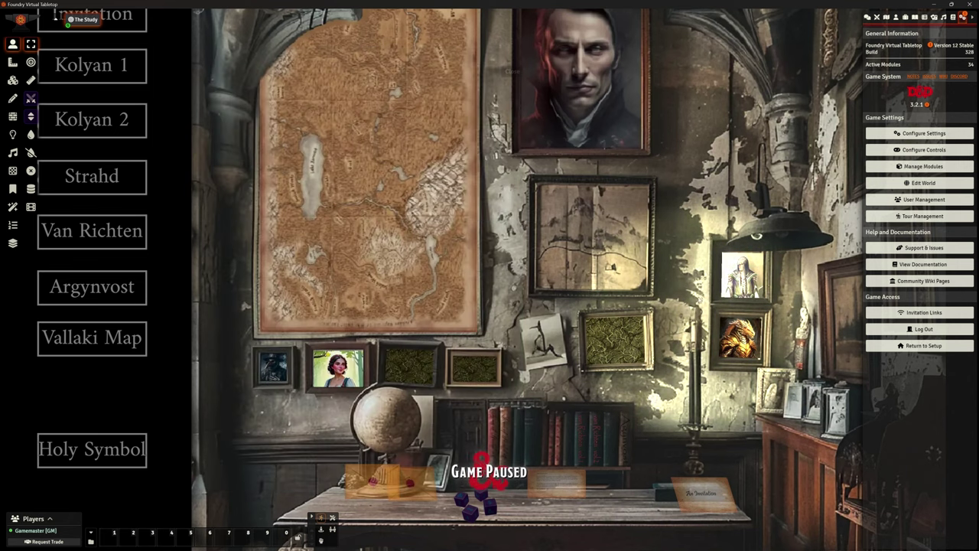
# Open the wizard's character sheet from the portrait and review the attributes, inventory and features
pyautogui.doubleClick(741, 273)
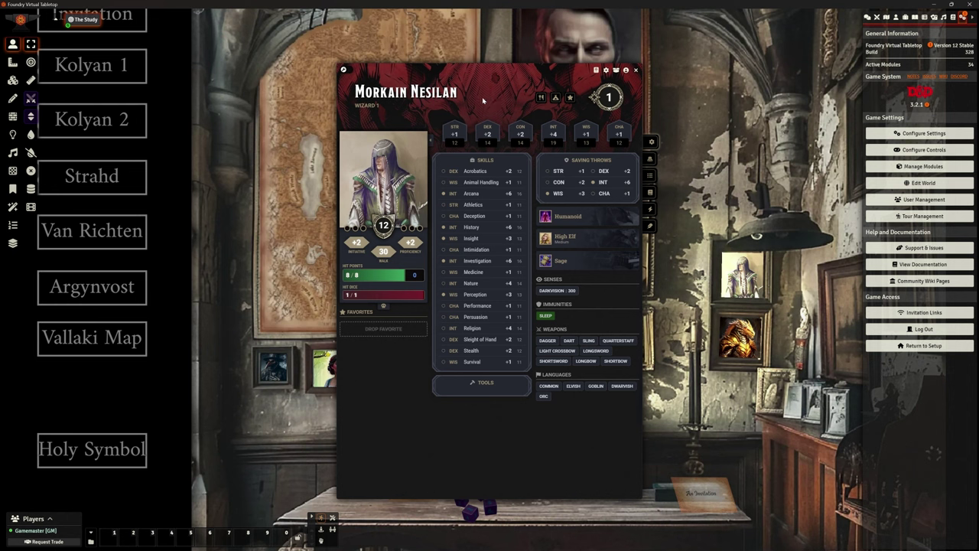
pyautogui.click(650, 158)
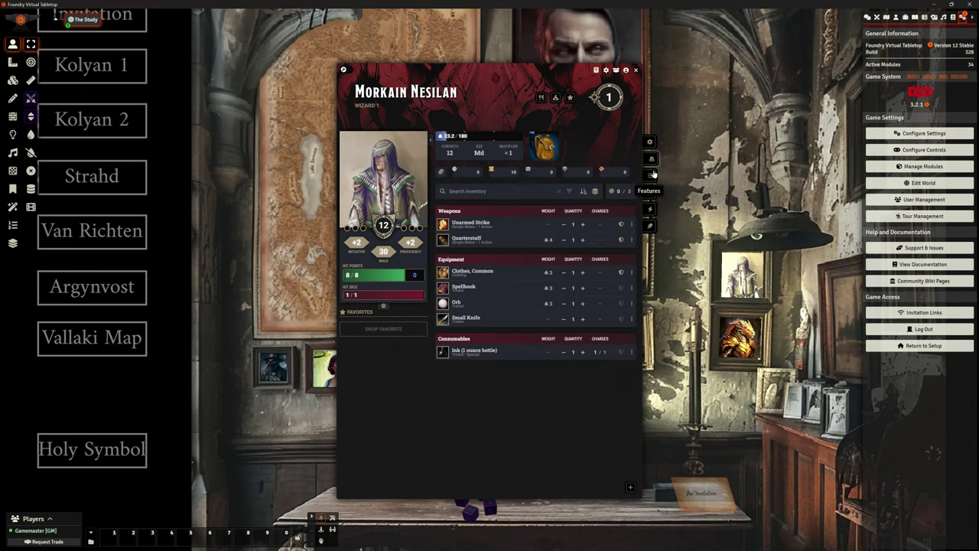
pyautogui.click(652, 175)
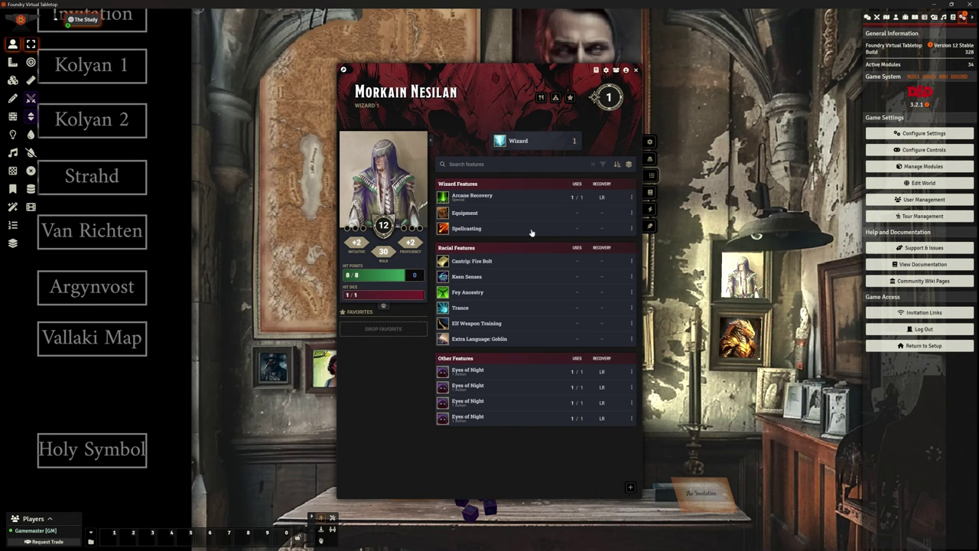
pyautogui.moveTo(483, 232)
# Delete all four Eyes of Night entries from the wizard's Other Features
pyautogui.click(631, 372)
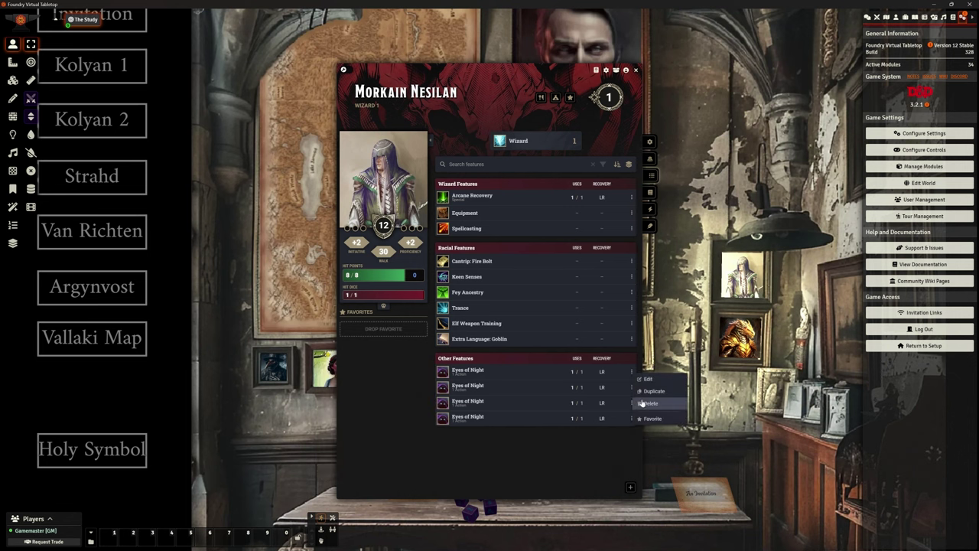
pyautogui.click(647, 403)
pyautogui.press('Return')
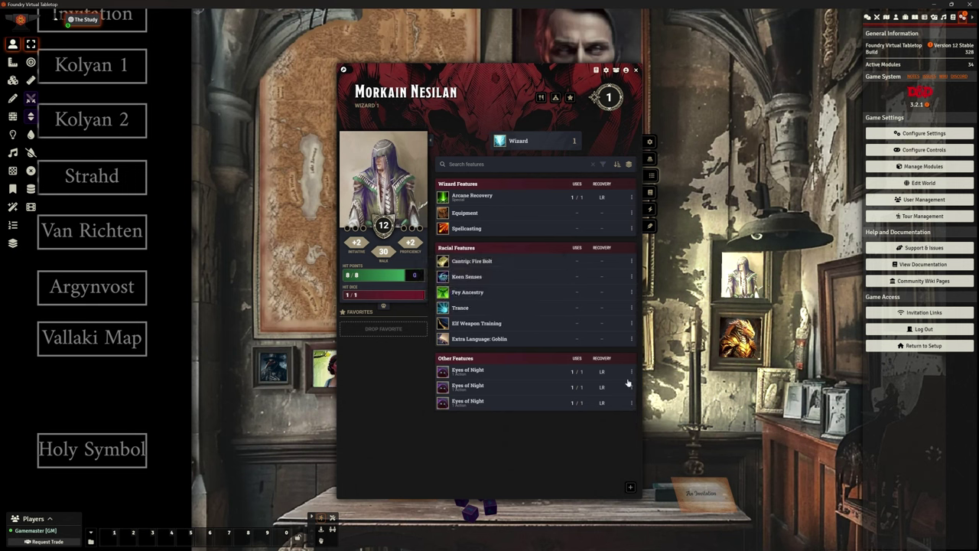
pyautogui.click(631, 387)
pyautogui.click(647, 406)
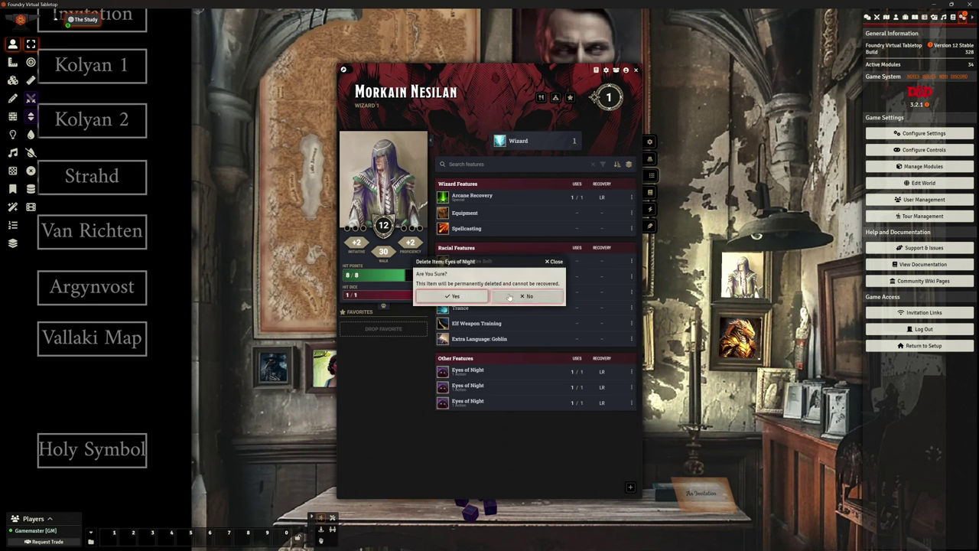
pyautogui.click(484, 295)
pyautogui.click(631, 372)
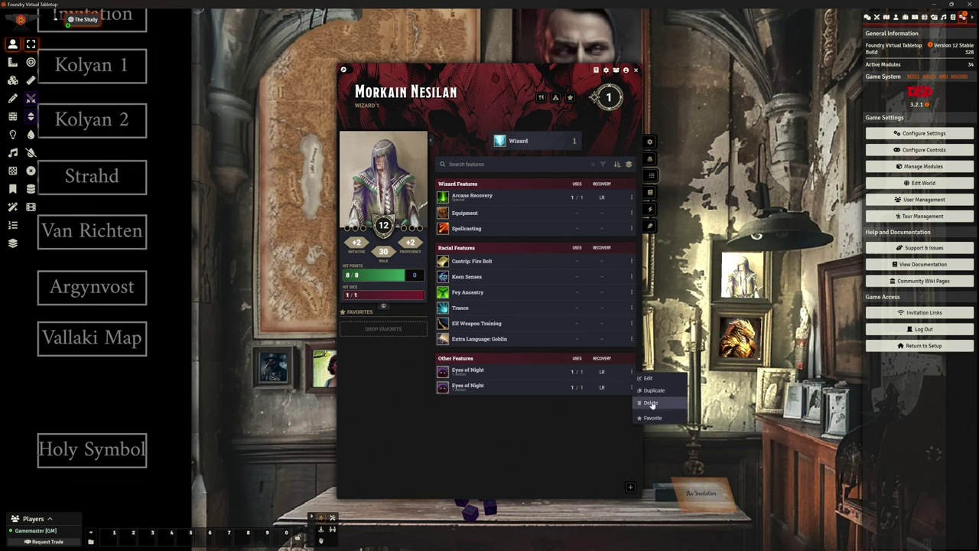
pyautogui.click(649, 403)
pyautogui.press('Return')
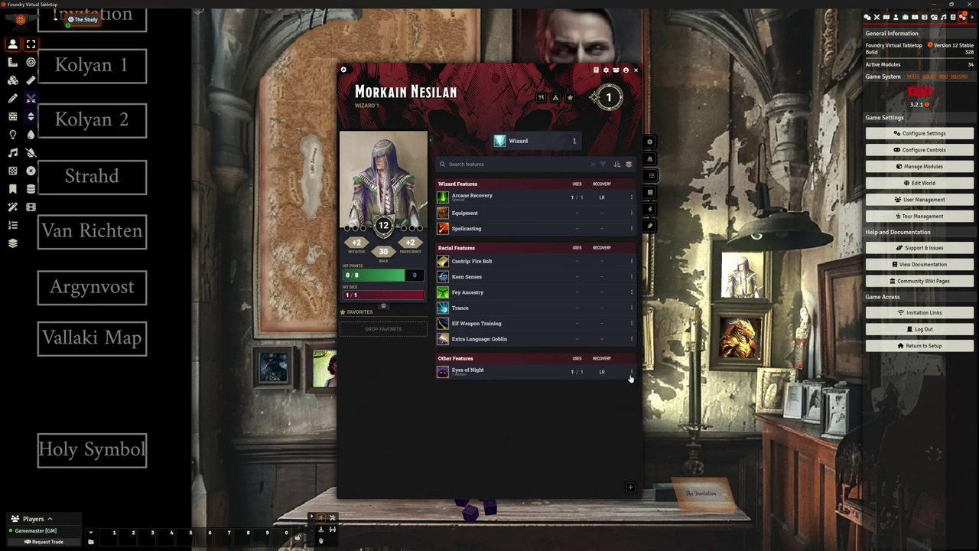
pyautogui.click(630, 373)
pyautogui.click(648, 404)
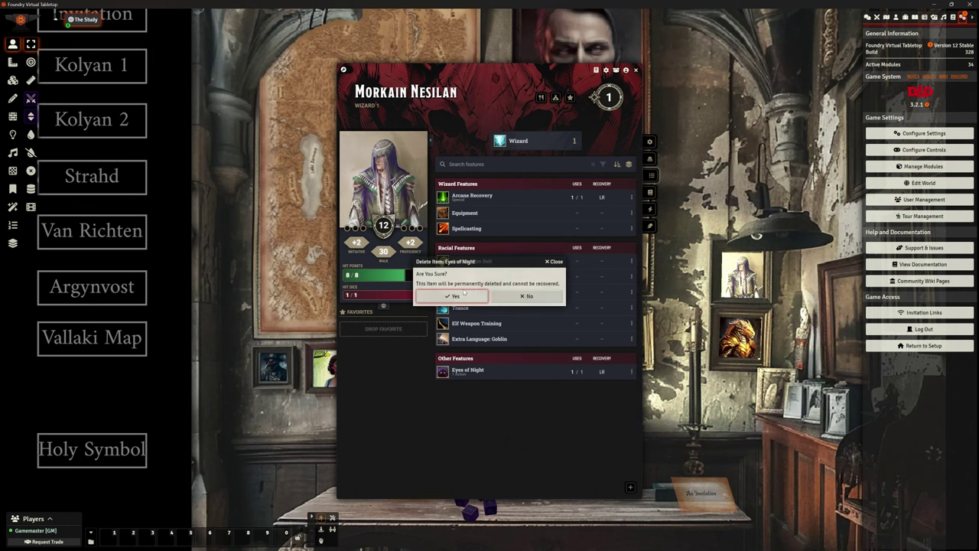
pyautogui.press('Return')
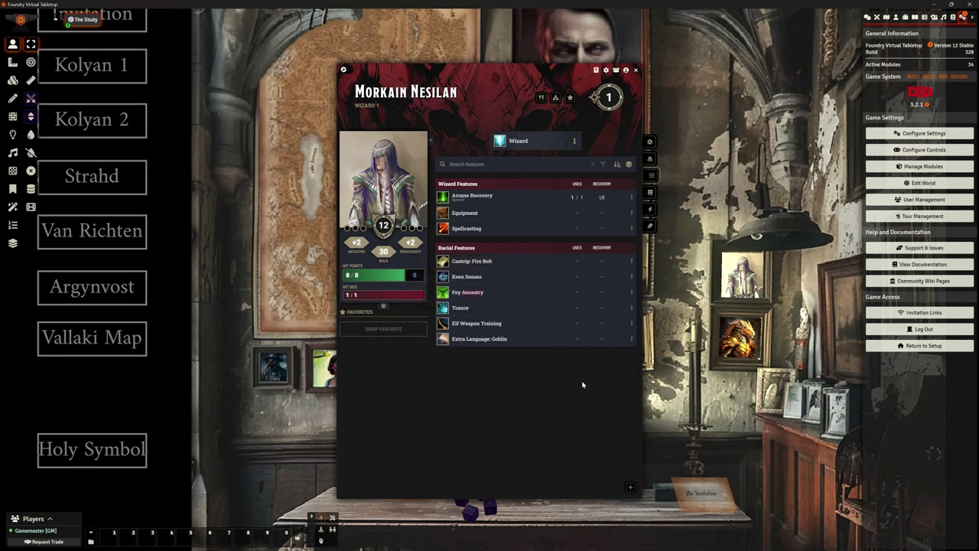
# Check the wizard's spells, delete the Eyes of Night - Passive effect and close the sheet
pyautogui.click(649, 192)
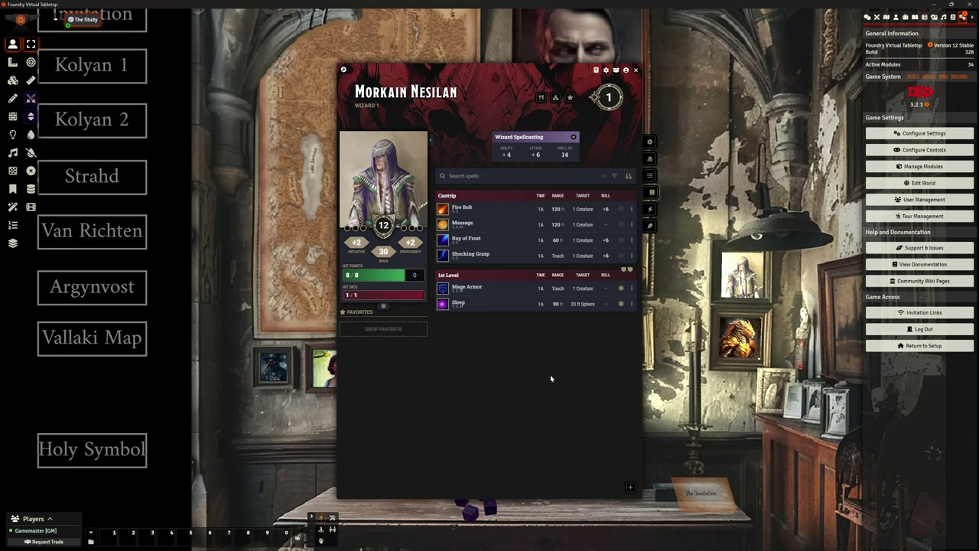
pyautogui.click(648, 210)
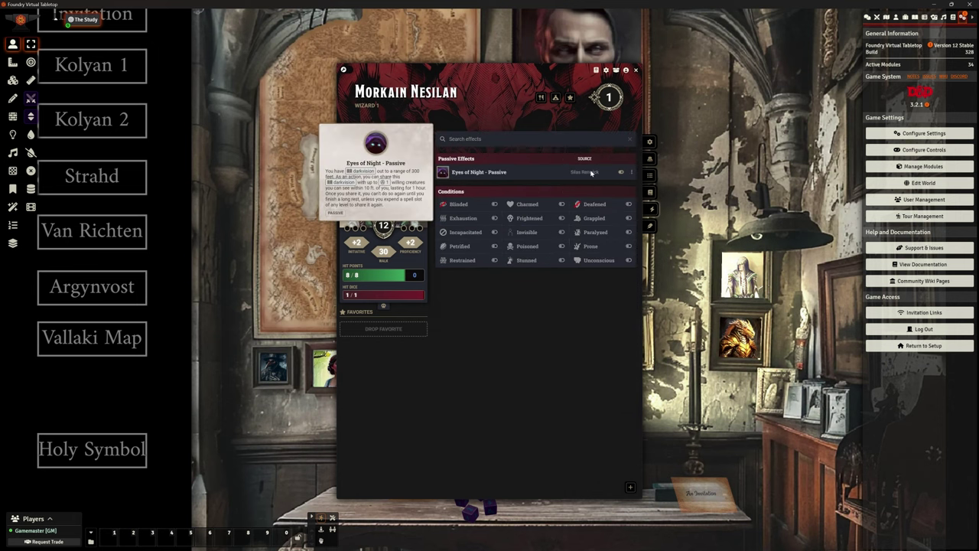
pyautogui.click(631, 172)
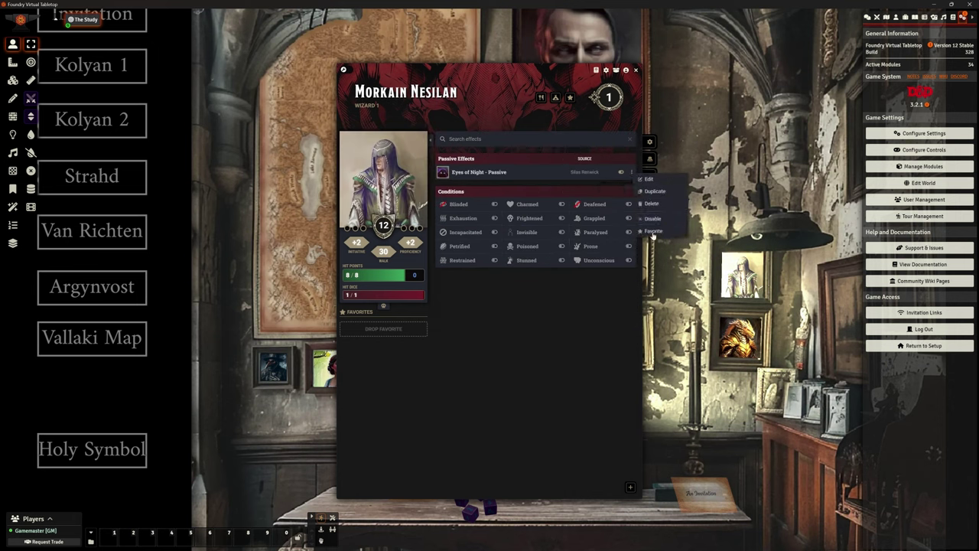
pyautogui.click(652, 205)
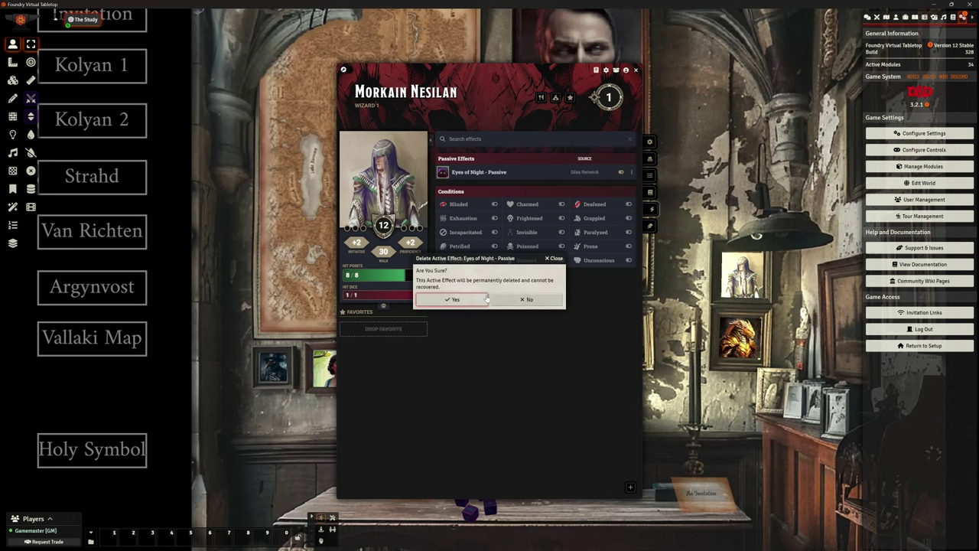
pyautogui.click(484, 298)
pyautogui.click(635, 70)
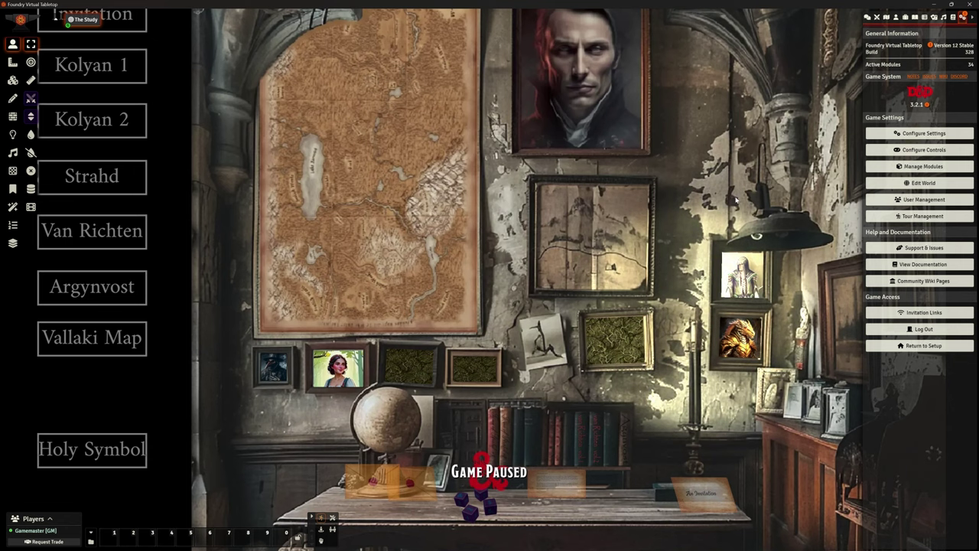
# Clear the 4d6kh3 ability score rolls from the chat log
pyautogui.scroll(-1, 711, 234)
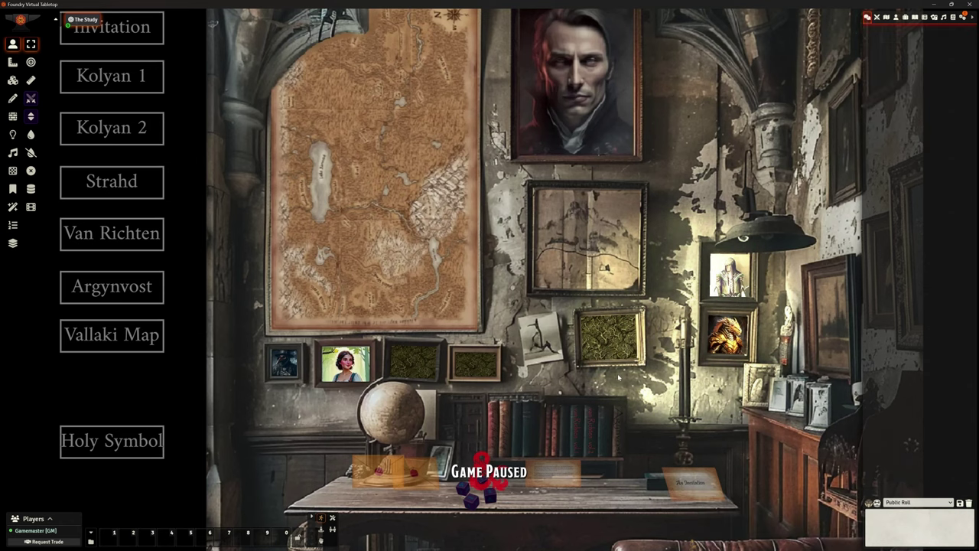
pyautogui.moveTo(620, 377); pyautogui.dragTo(649, 325)
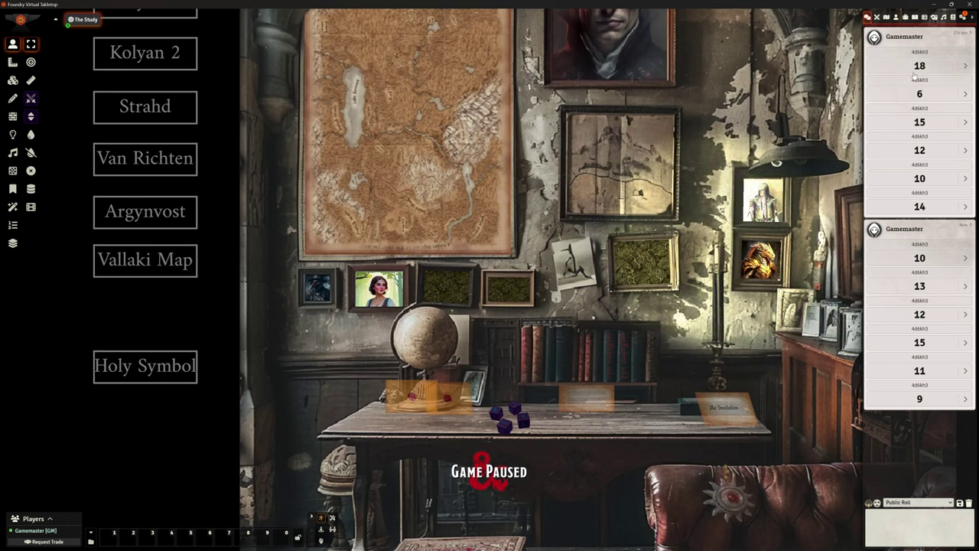
pyautogui.click(969, 503)
pyautogui.click(740, 537)
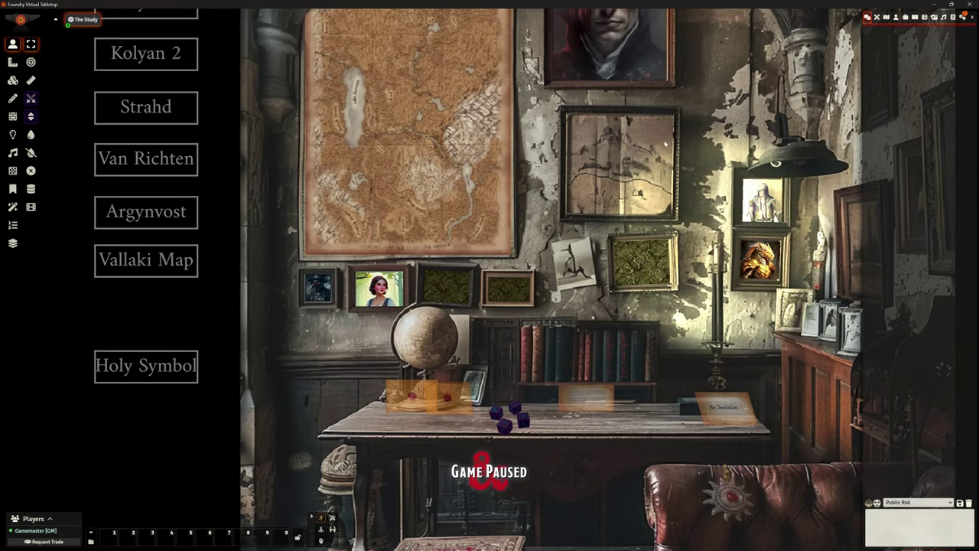
# Activate the Wolf Battle scene from the 0.Into The Mist folder and view the party's tokens up close
pyautogui.press('Up')
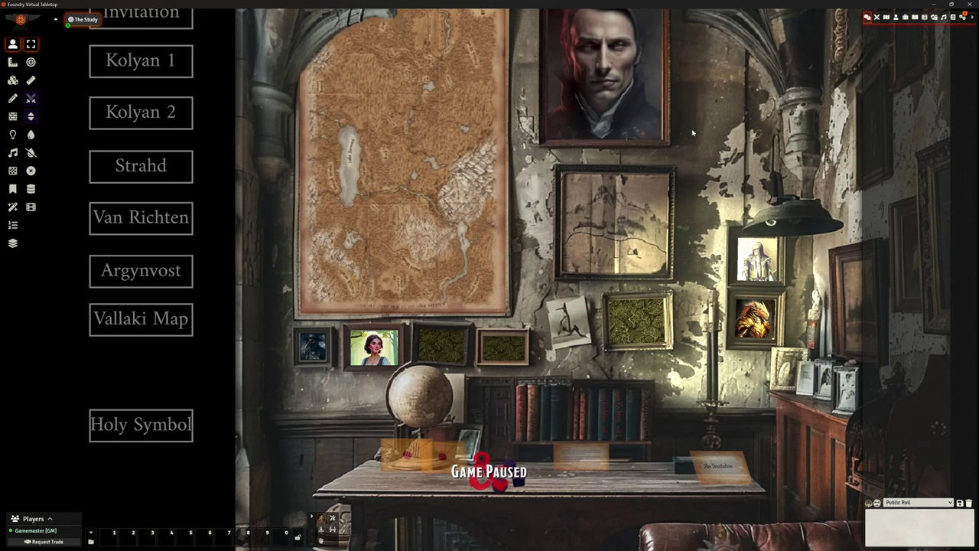
pyautogui.click(886, 18)
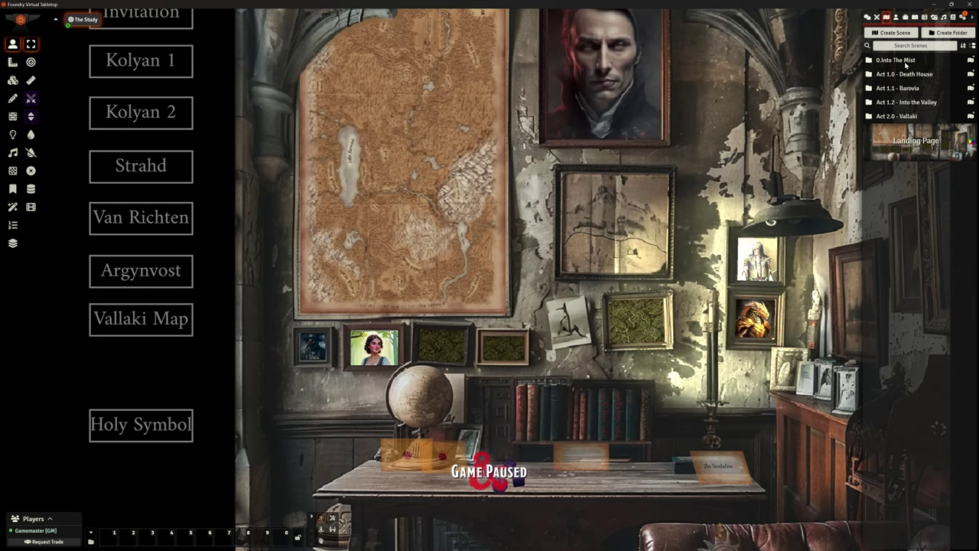
pyautogui.click(903, 60)
pyautogui.rightClick(918, 163)
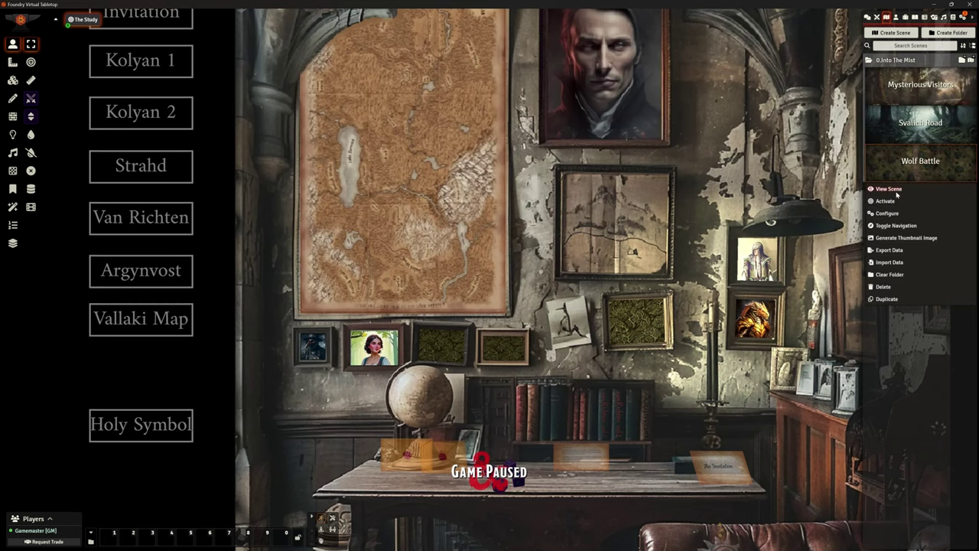
pyautogui.click(889, 201)
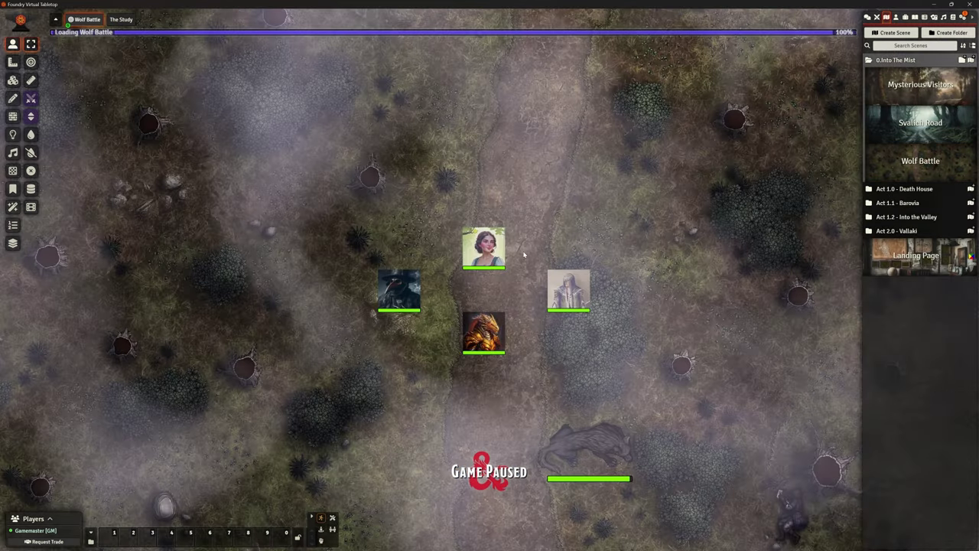
pyautogui.scroll(3, 497, 293)
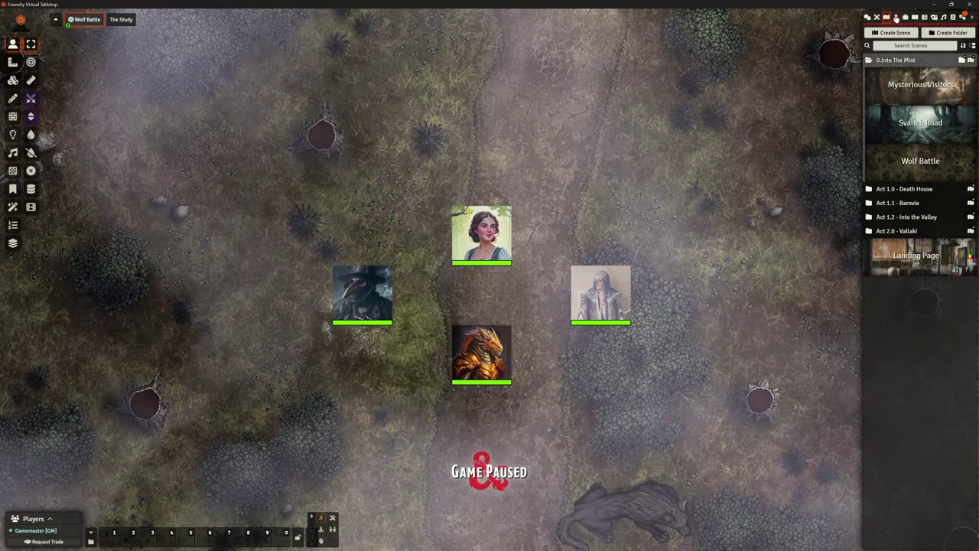
# Place the Morgan actor from the Player Party folder near the party's tokens, and move the large beast token beside the wizard
pyautogui.click(895, 17)
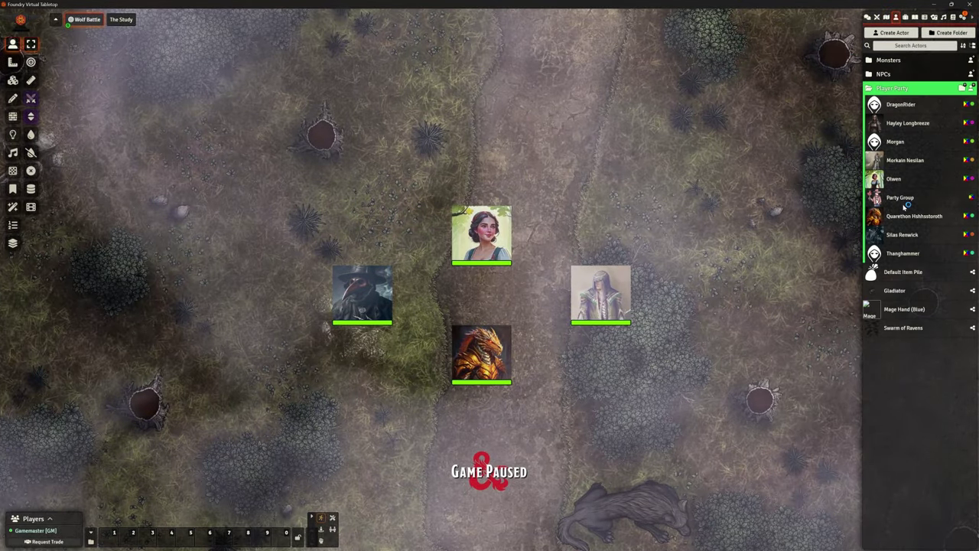
pyautogui.moveTo(876, 142); pyautogui.dragTo(629, 177)
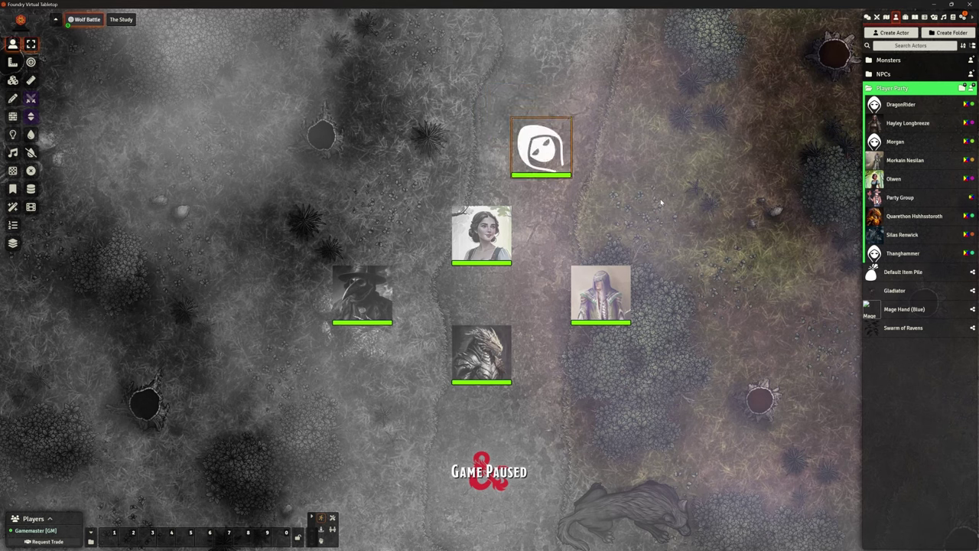
pyautogui.click(636, 516)
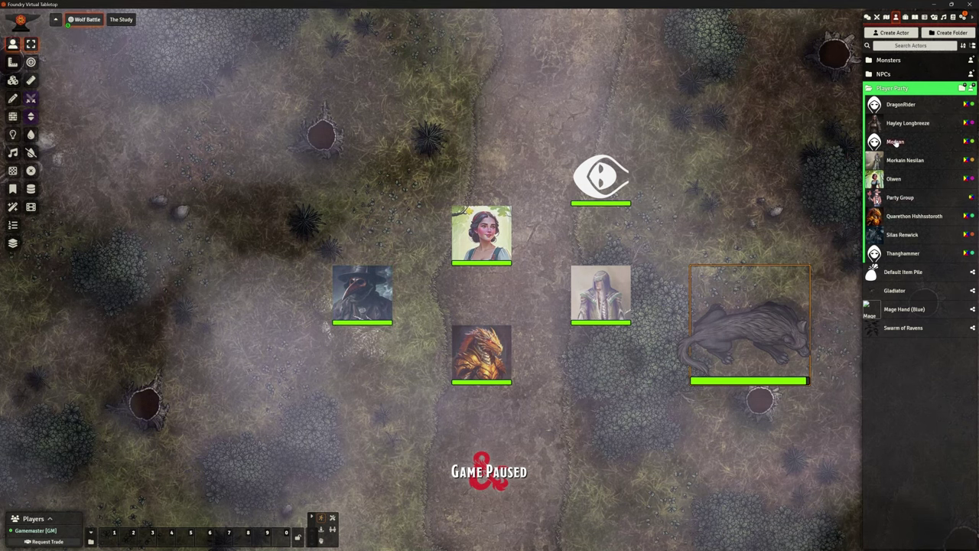
# In the Morgan actor's prototype token, set the image fit mode to Fill and autorotate to Off
pyautogui.click(895, 142)
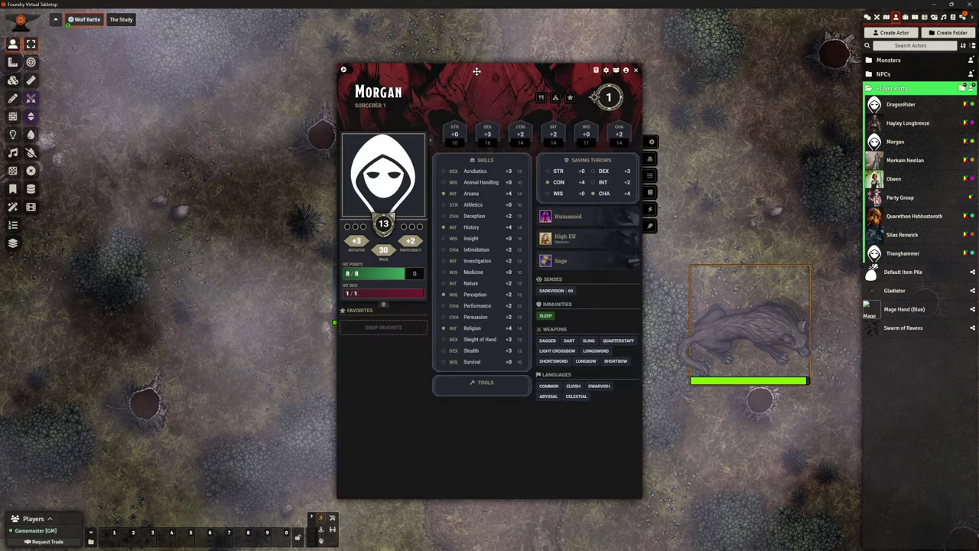
pyautogui.moveTo(475, 71); pyautogui.dragTo(240, 66)
pyautogui.click(370, 65)
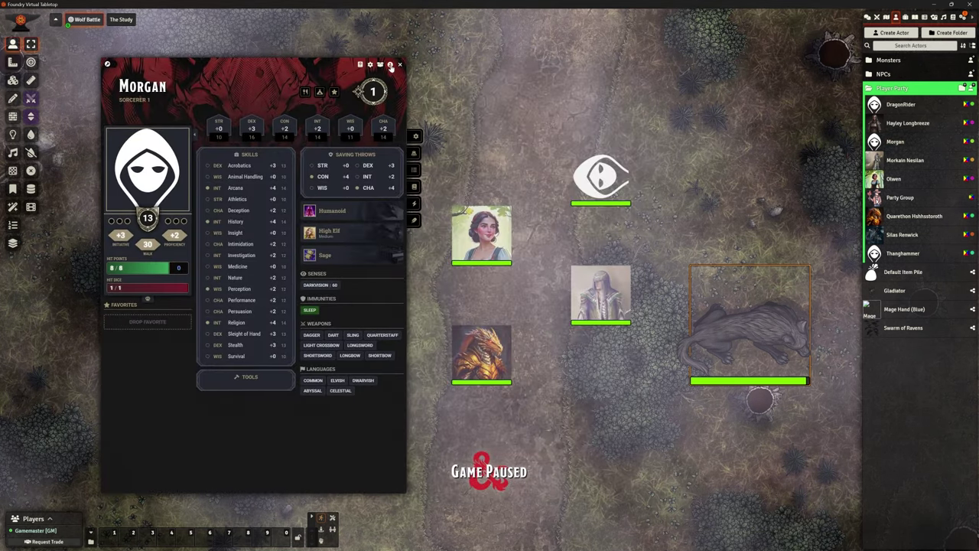
pyautogui.moveTo(130, 63); pyautogui.dragTo(607, 241)
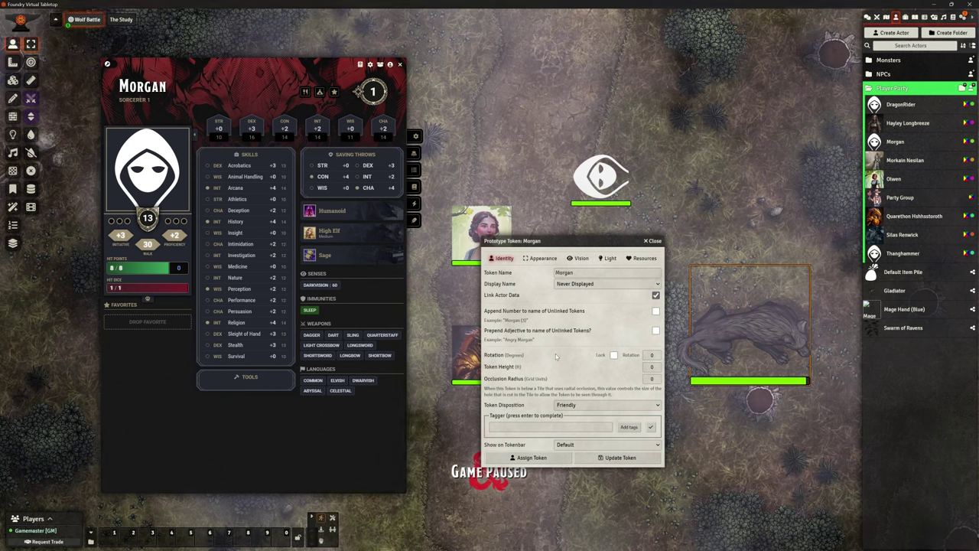
pyautogui.click(543, 258)
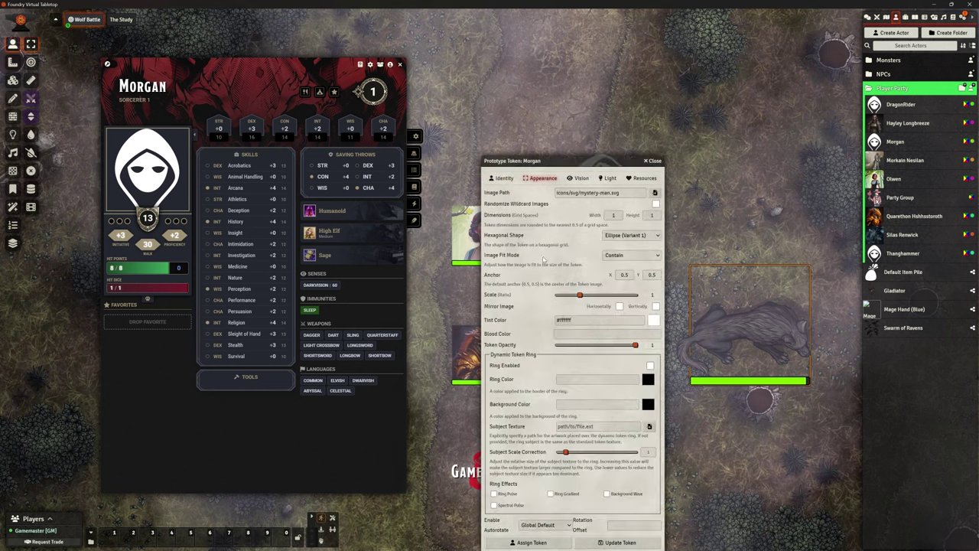
pyautogui.moveTo(552, 148); pyautogui.dragTo(547, 73)
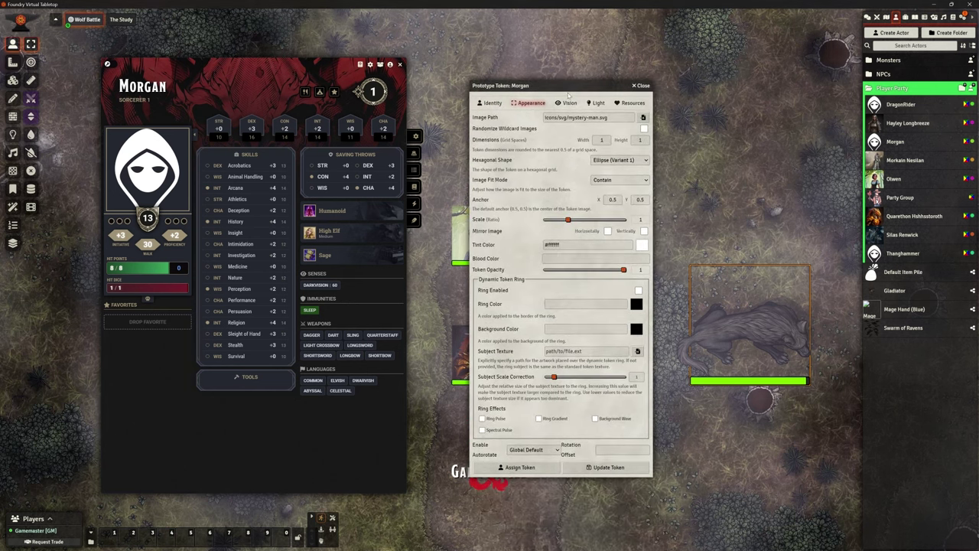
pyautogui.click(615, 181)
pyautogui.click(616, 189)
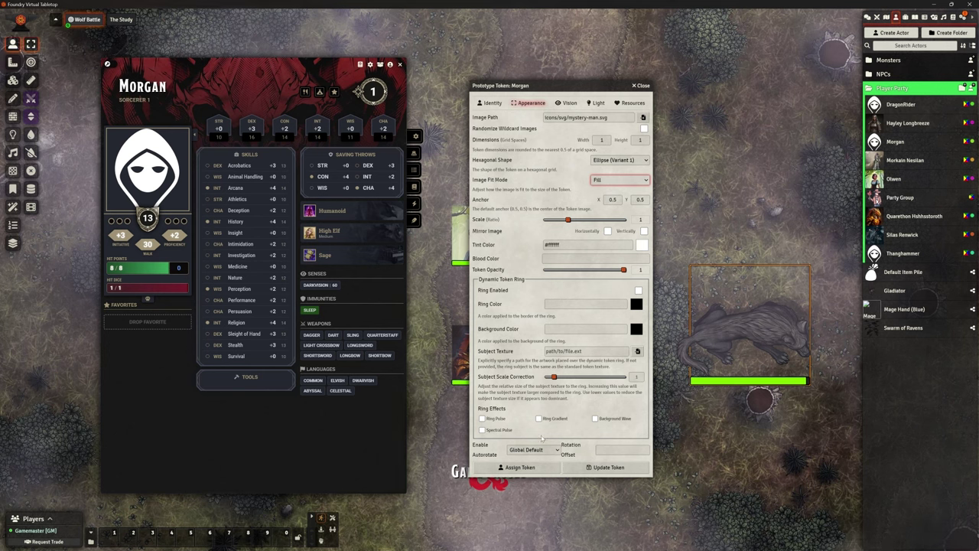
pyautogui.click(533, 450)
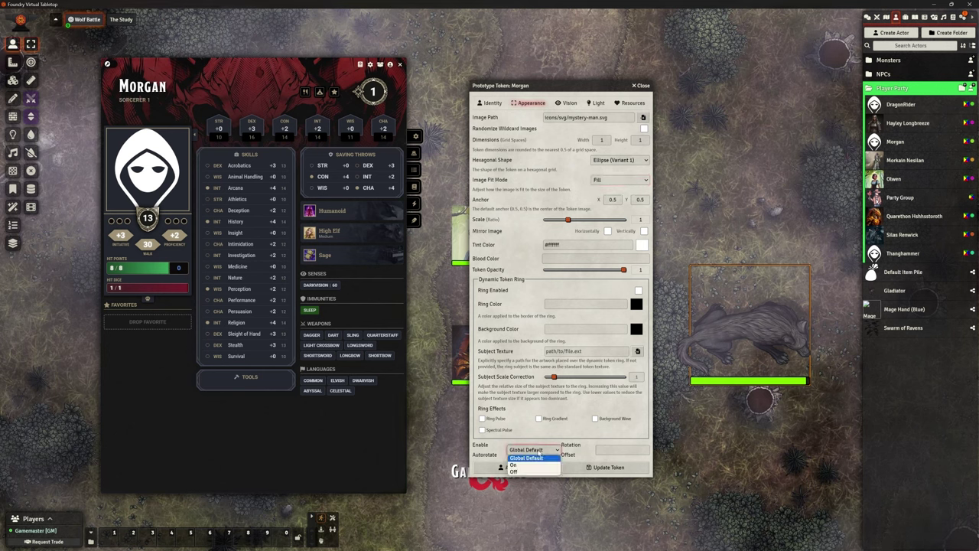
pyautogui.click(531, 471)
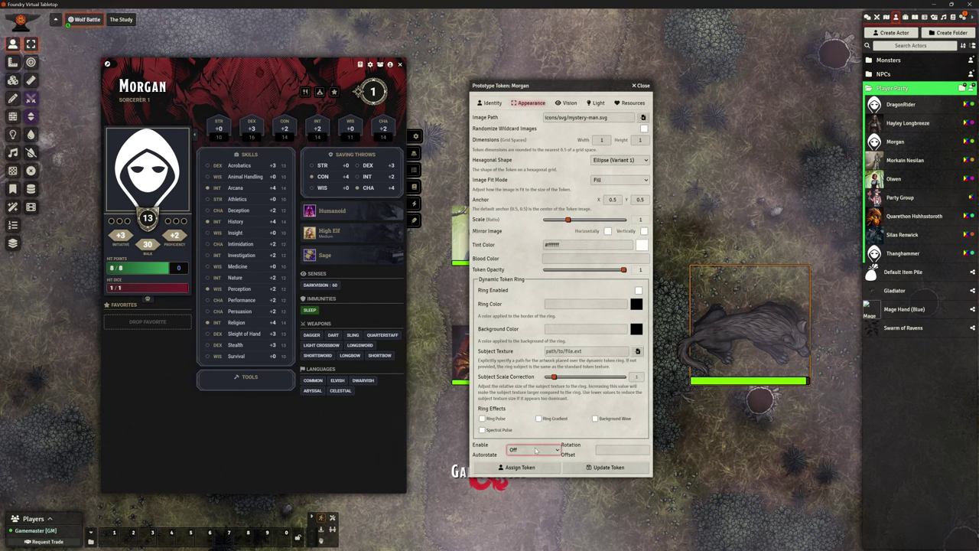
# Review the vision, light and resource settings of Morgan's prototype token and save the update
pyautogui.click(569, 104)
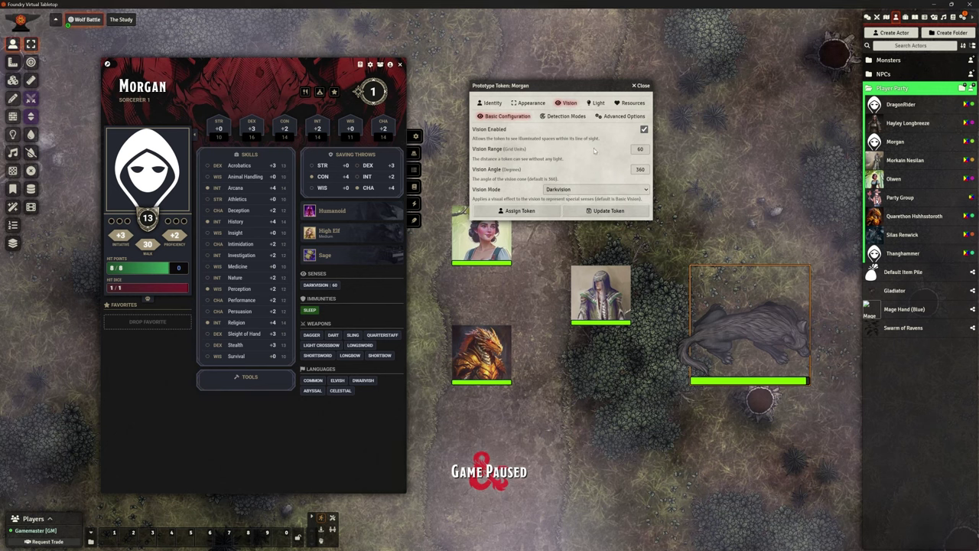
pyautogui.click(595, 102)
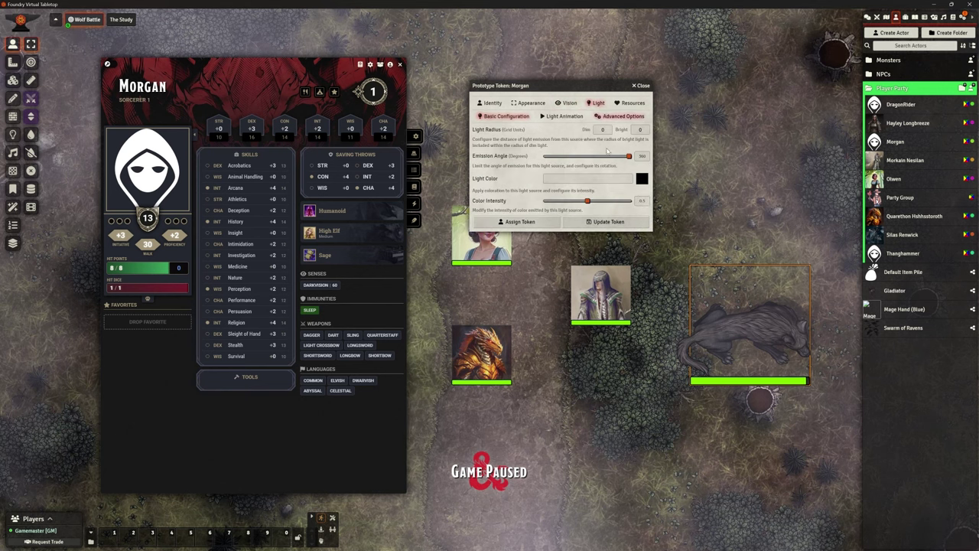
pyautogui.click(638, 102)
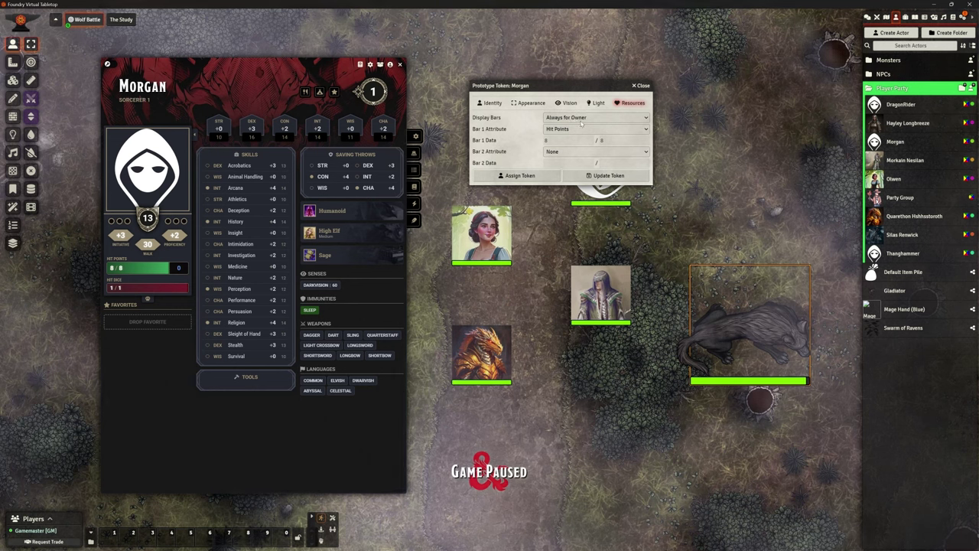
pyautogui.click(590, 175)
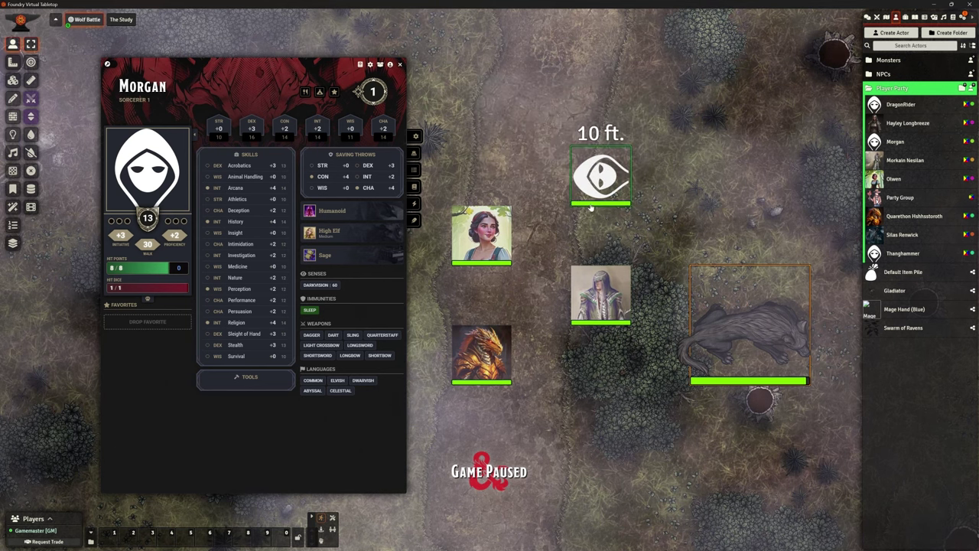
# View the scene through Morgan's token and the wizard's token, and clear the selection
pyautogui.click(600, 172)
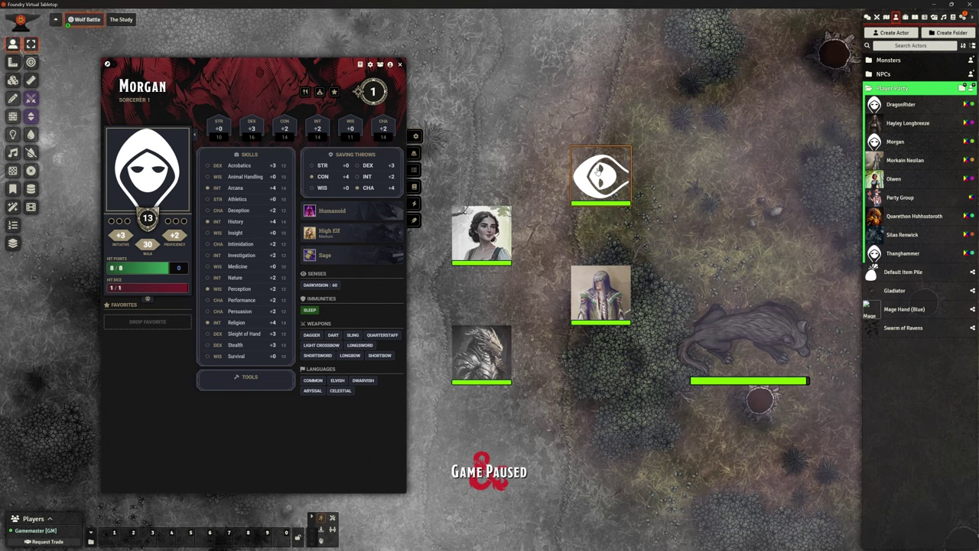
pyautogui.click(601, 283)
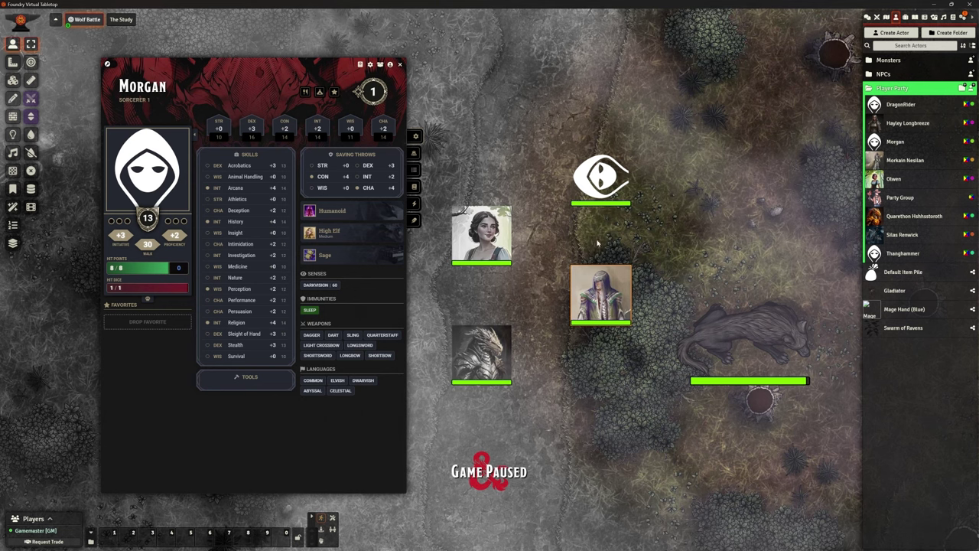
pyautogui.click(753, 362)
pyautogui.click(649, 406)
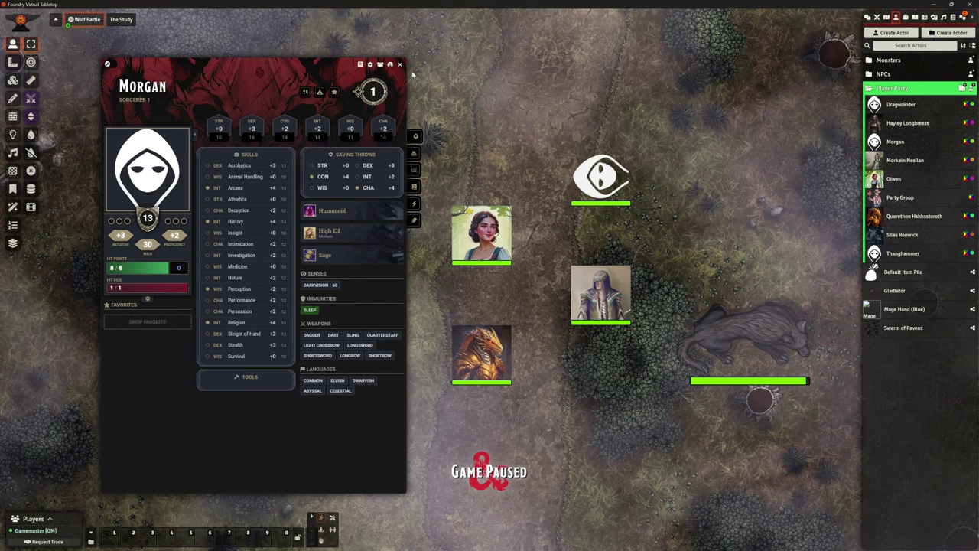
# Move Morgan's placed token around the map to check how it rotates, and delete it from the scene
pyautogui.click(589, 186)
pyautogui.press('Up')
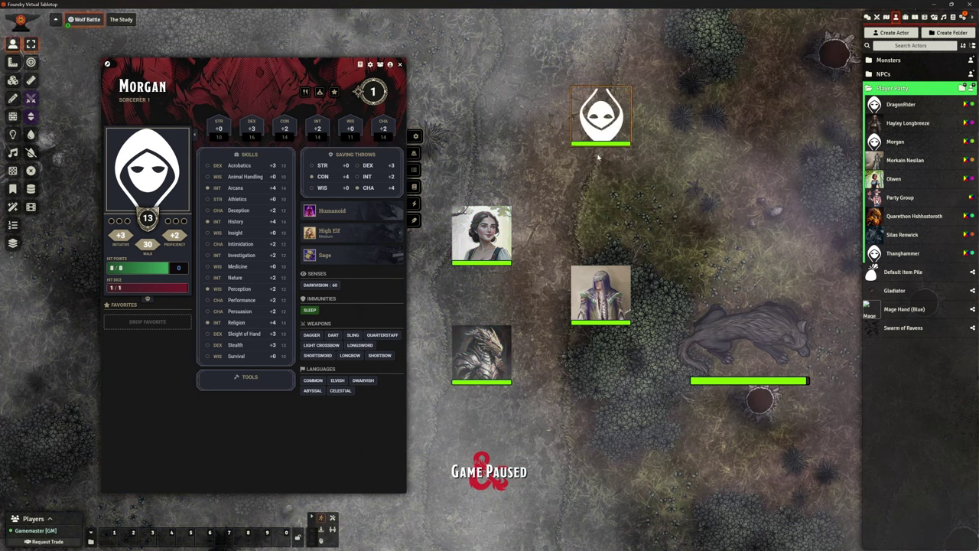
pyautogui.press('Right')
pyautogui.press('Down')
pyautogui.press('Left')
pyautogui.press('Up')
pyautogui.press('Right')
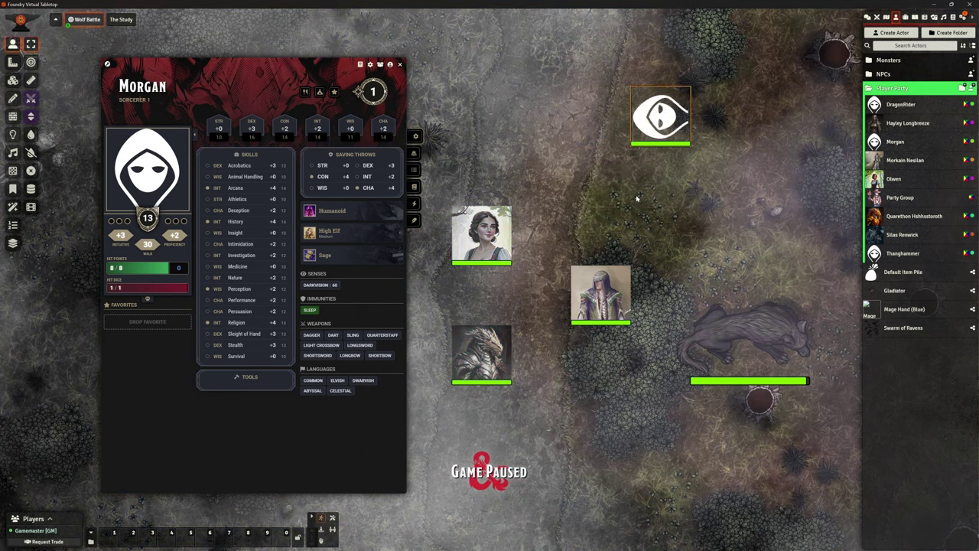
pyautogui.press('Down')
pyautogui.press('Left')
pyautogui.press('Right')
pyautogui.press('Delete')
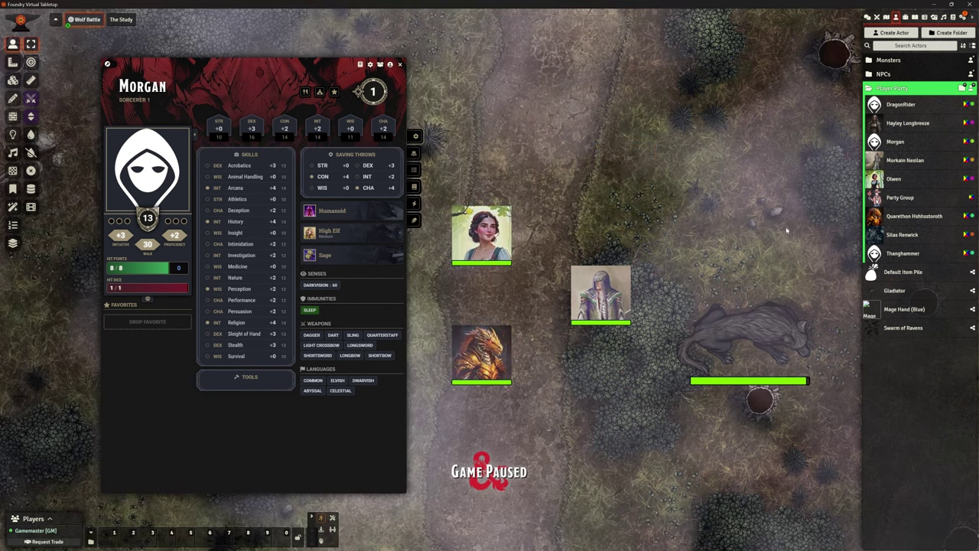
# Place a fresh Morgan token above the beast, move it around to check its rotation, and close Morgan's sheet
pyautogui.moveTo(896, 144)
pyautogui.mouseDown()
pyautogui.moveTo(645, 164)
pyautogui.moveTo(655, 175)
pyautogui.mouseUp()
pyautogui.press('Right')
pyautogui.press('Down')
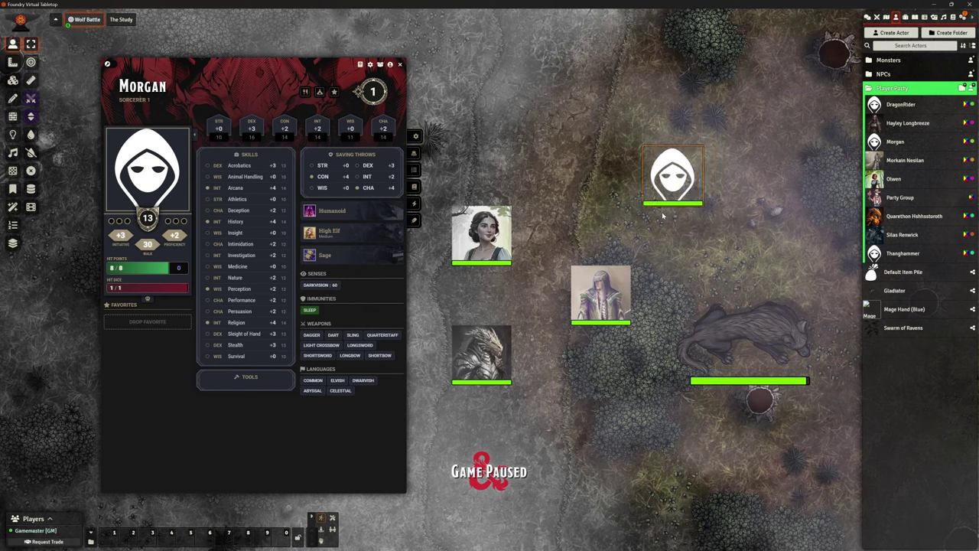
pyautogui.press('Left')
pyautogui.press('Down')
pyautogui.press('Up')
pyautogui.press('Right')
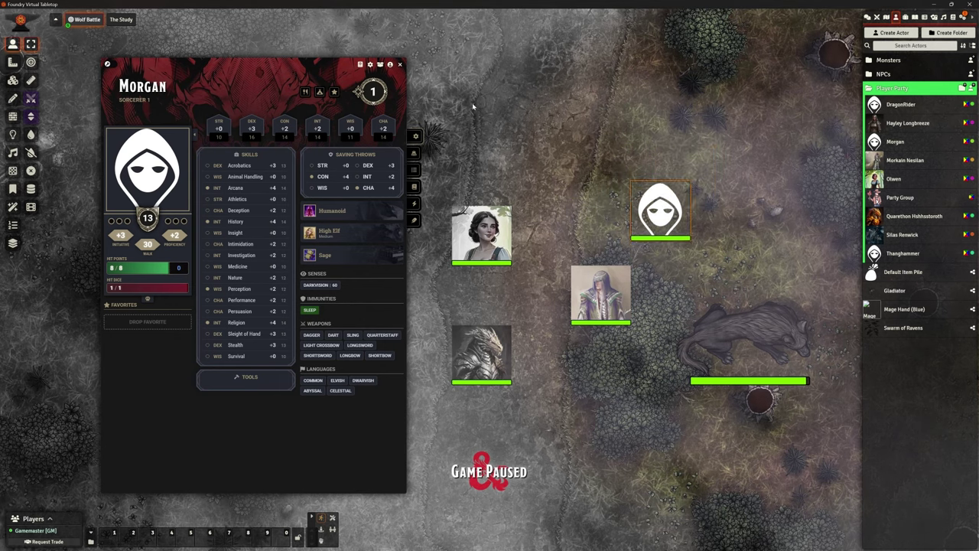
pyautogui.click(400, 66)
# Move Morgan's token around the map to check its darkvision range, leaving it just above the beast
pyautogui.scroll(-5, 579, 146)
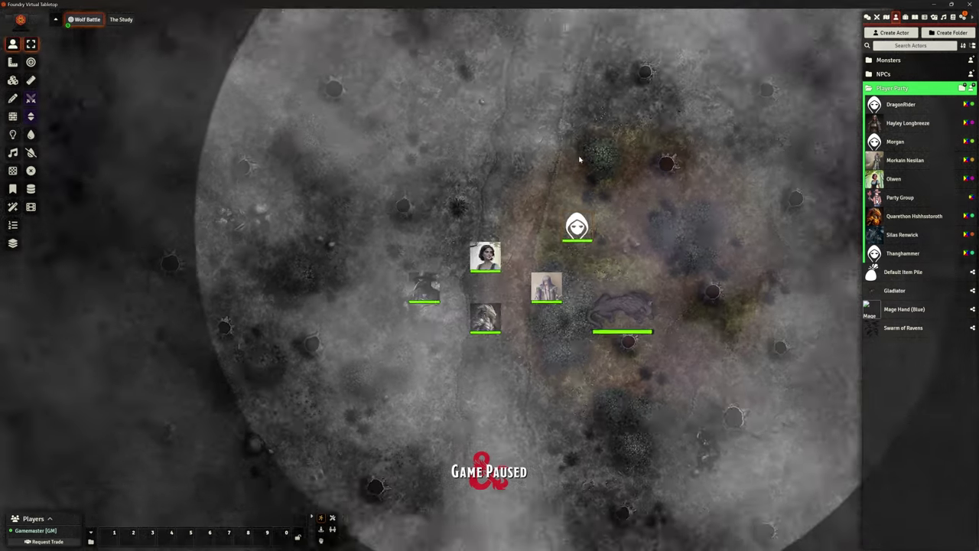
pyautogui.press('Up')
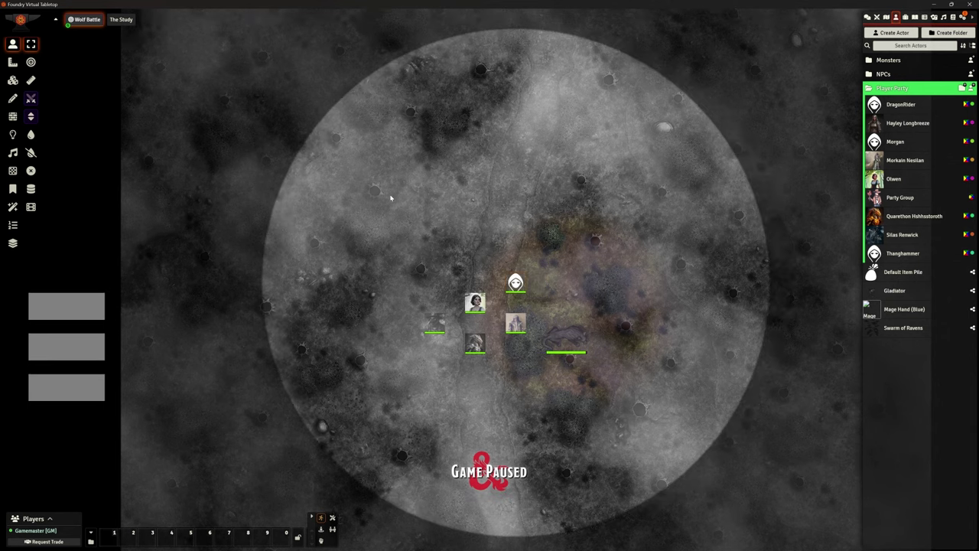
pyautogui.press('Right')
pyautogui.press('Right')
pyautogui.press('Down')
pyautogui.press('Down')
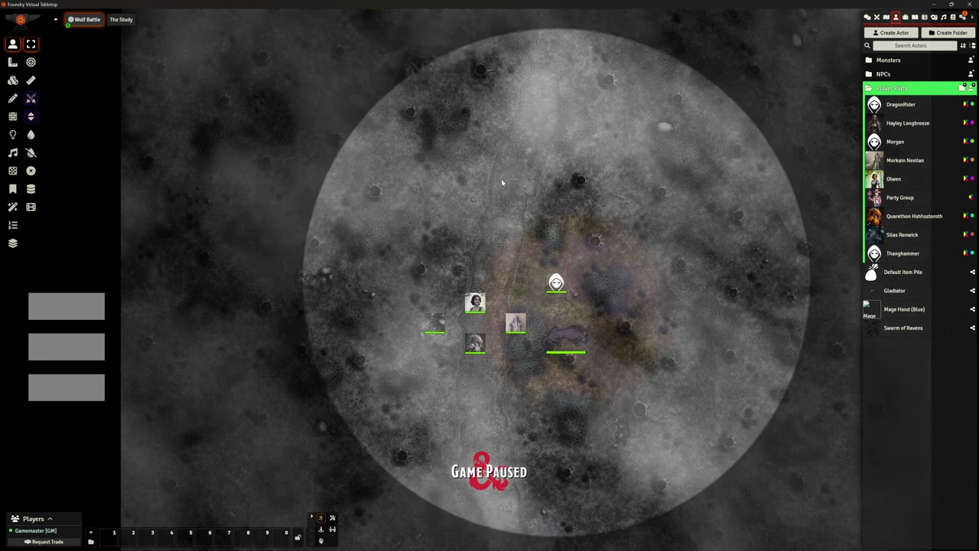
pyautogui.press('Right')
pyautogui.press('Down')
# Examine the vision settings of the wizard's placed token and close its configuration
pyautogui.click(520, 327)
pyautogui.press('Up')
pyautogui.press('Up')
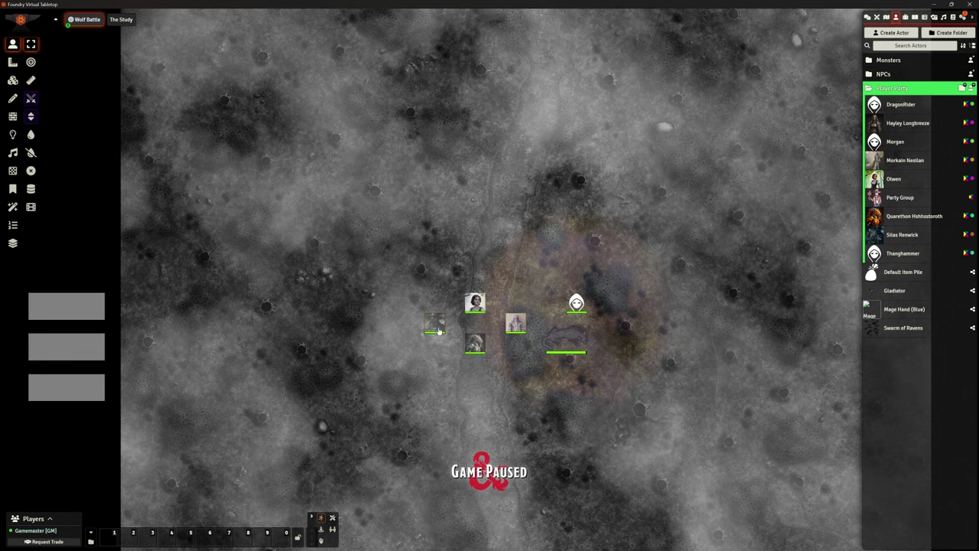
pyautogui.rightClick(516, 324)
pyautogui.rightClick(516, 324)
pyautogui.click(495, 214)
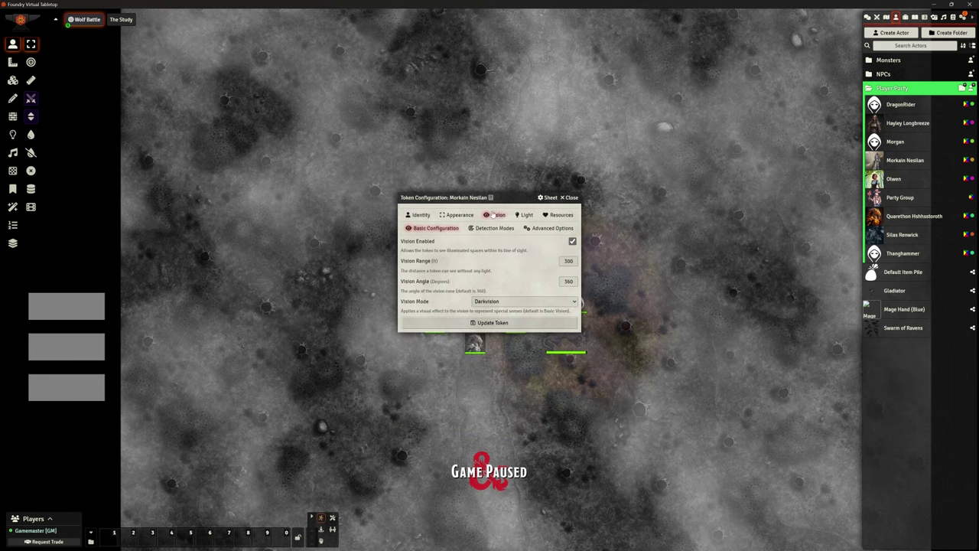
pyautogui.click(525, 214)
pyautogui.click(567, 215)
pyautogui.click(495, 214)
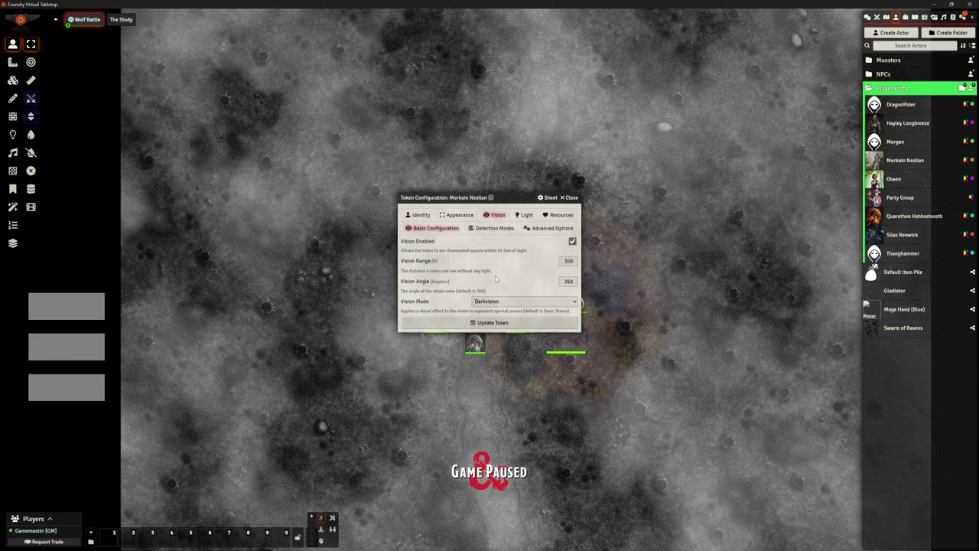
pyautogui.click(570, 198)
# Move the plague doctor's token three squares up the map, away from the party
pyautogui.scroll(5, 542, 375)
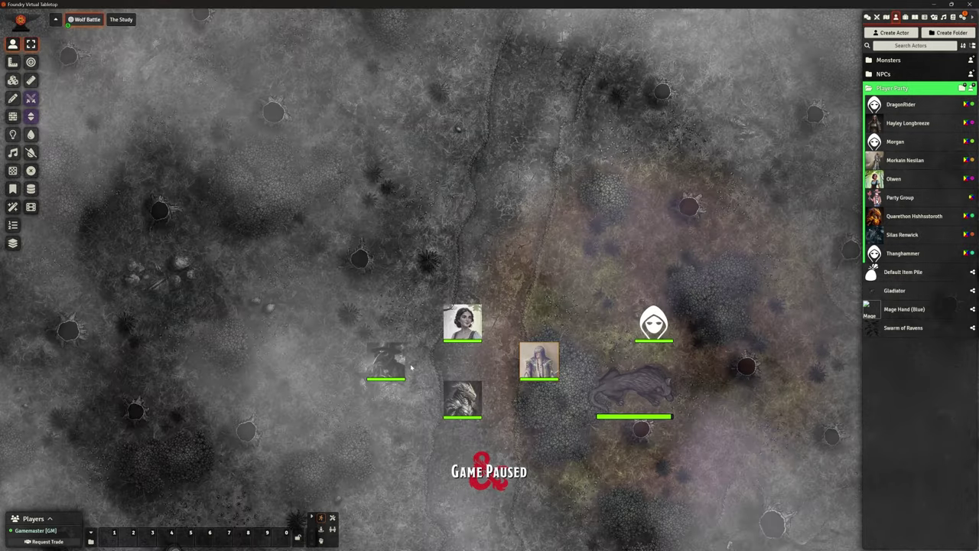
pyautogui.moveTo(386, 360); pyautogui.dragTo(408, 249)
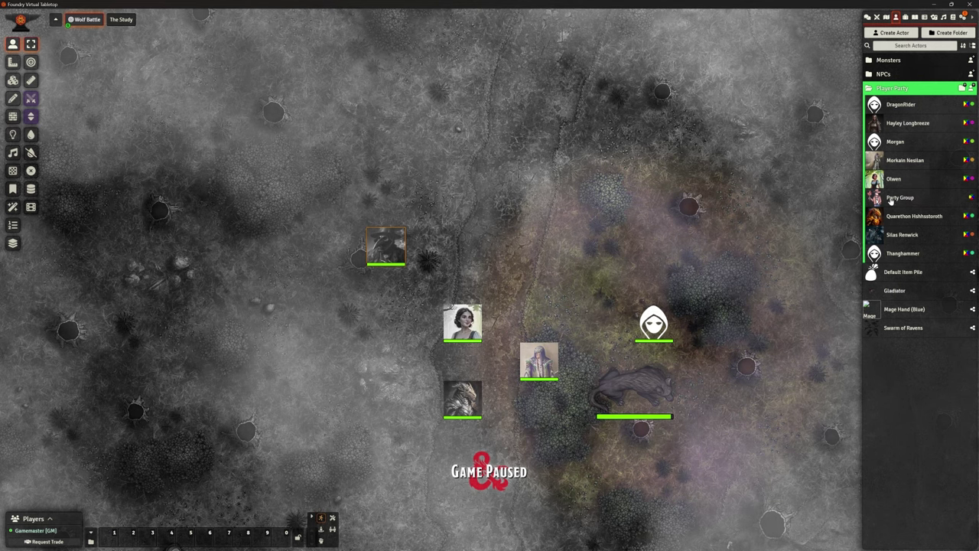
# Check the vision settings of Morkain Nesilan's prototype token, save the update and close the sheet
pyautogui.click(903, 161)
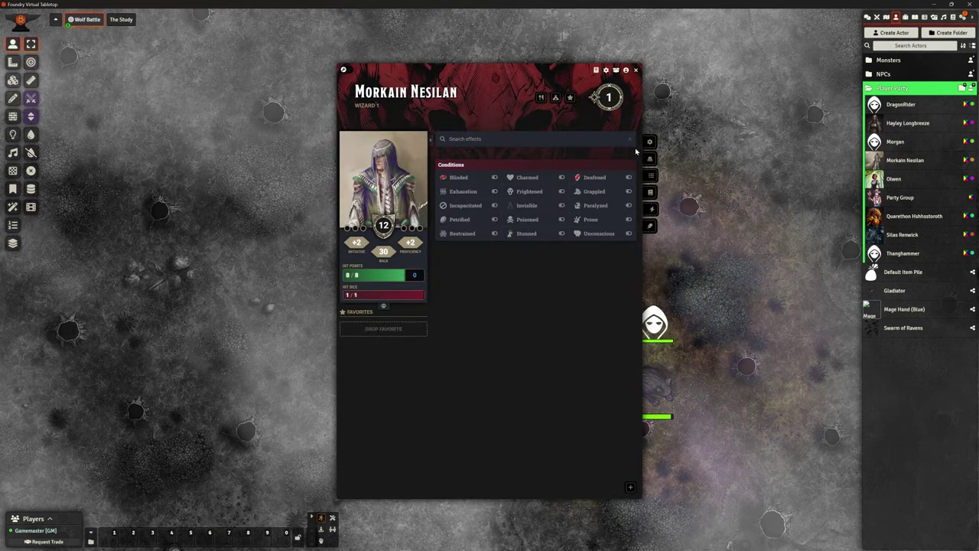
pyautogui.click(616, 70)
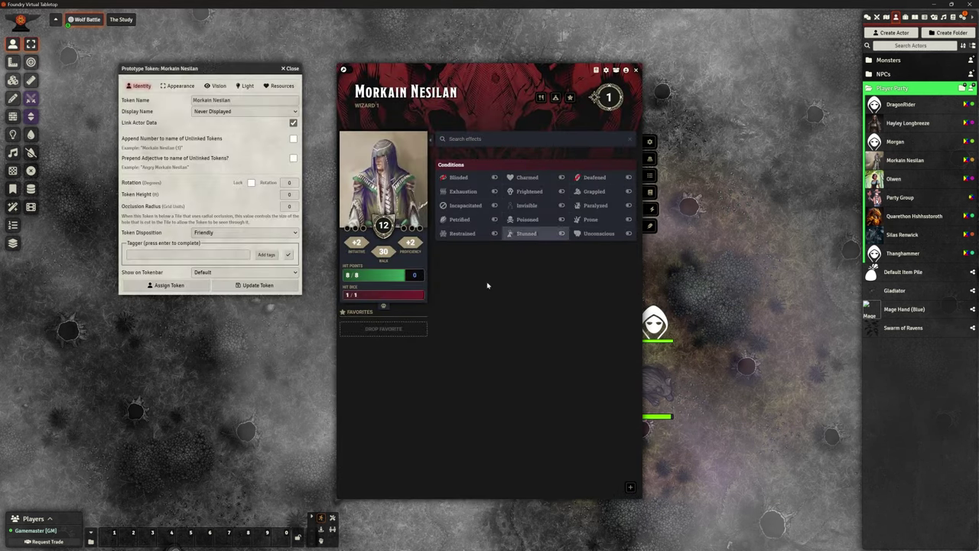
pyautogui.click(218, 86)
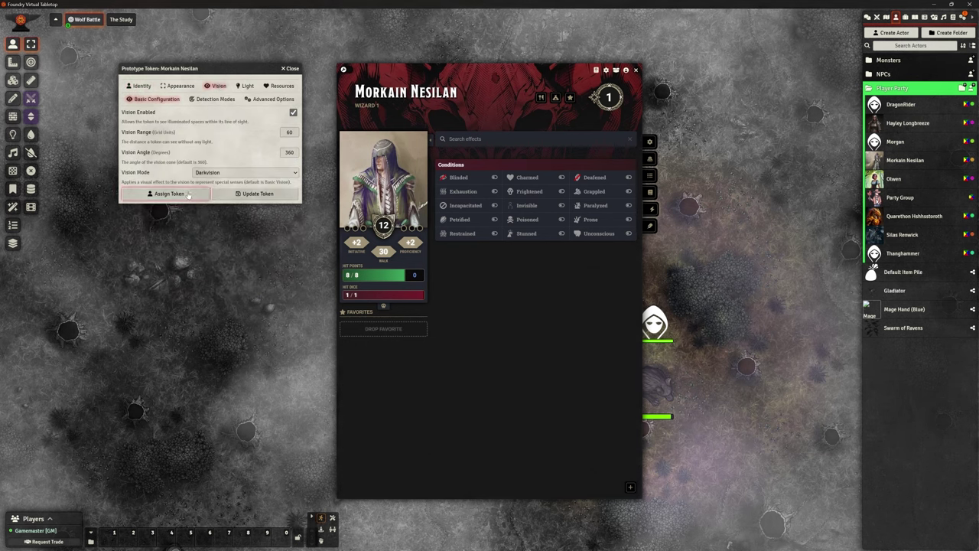
pyautogui.click(256, 193)
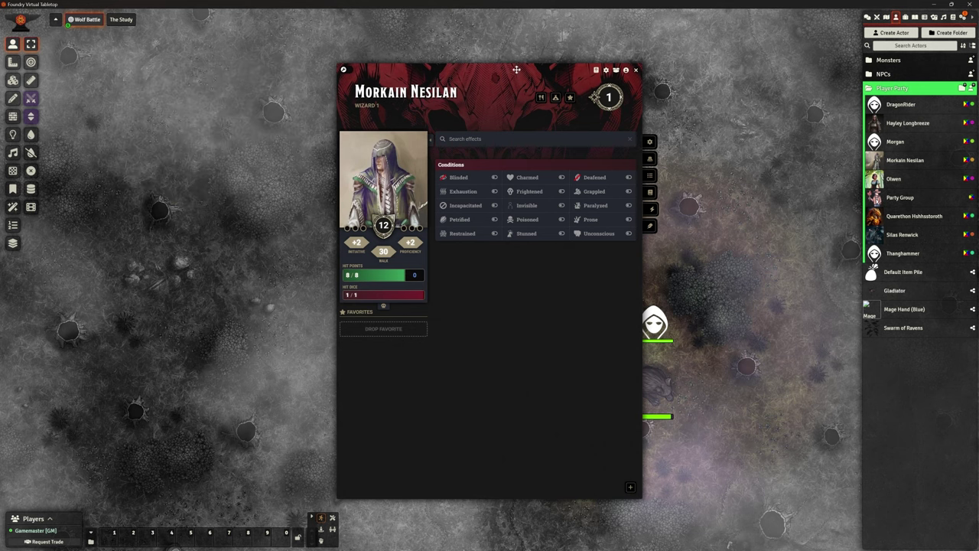
pyautogui.click(635, 69)
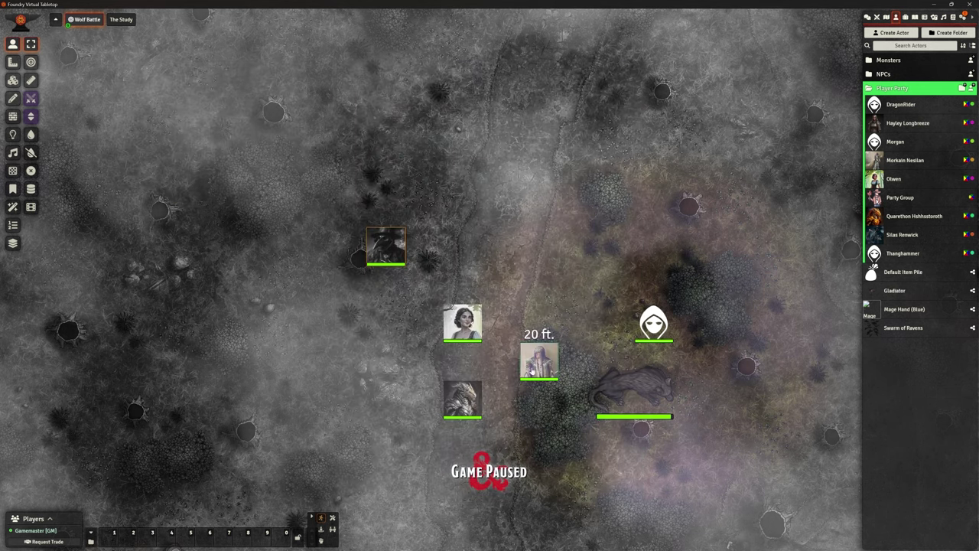
# Replace the wizard's token with a fresh Morkain Nesilan token and move it around to check its vision range
pyautogui.moveTo(897, 160); pyautogui.dragTo(559, 309)
pyautogui.scroll(-4, 577, 262)
pyautogui.press('Up')
pyautogui.press('Left')
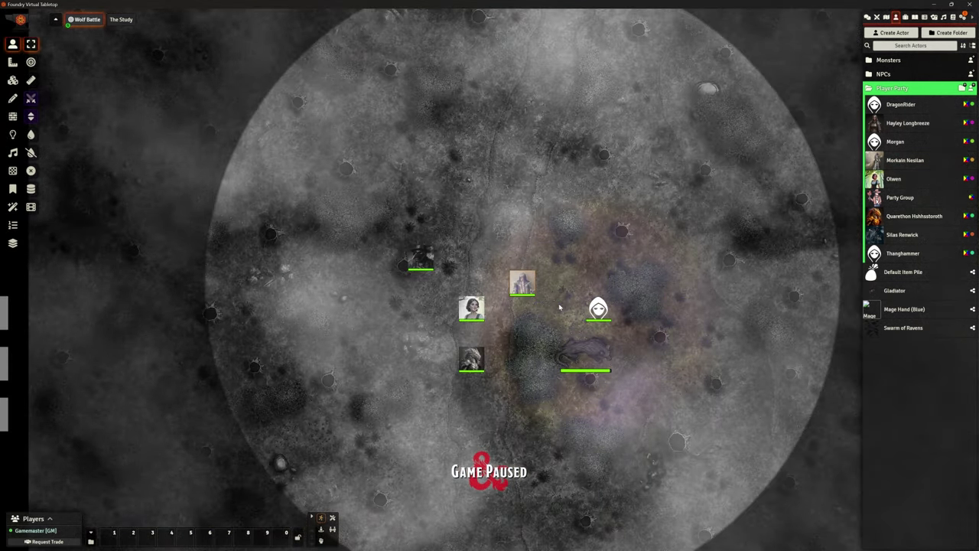
pyautogui.press('Down')
pyautogui.press('Right')
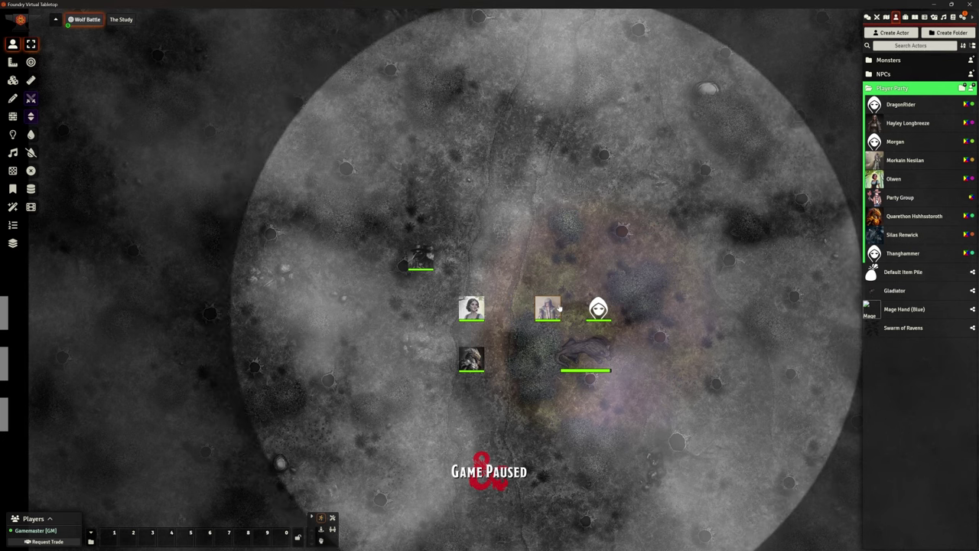
# Walk the wizard's token around the lit area beside the party to check how its vision range follows
pyautogui.press('Left')
pyautogui.press('Up')
pyautogui.press('Down')
pyautogui.press('Down')
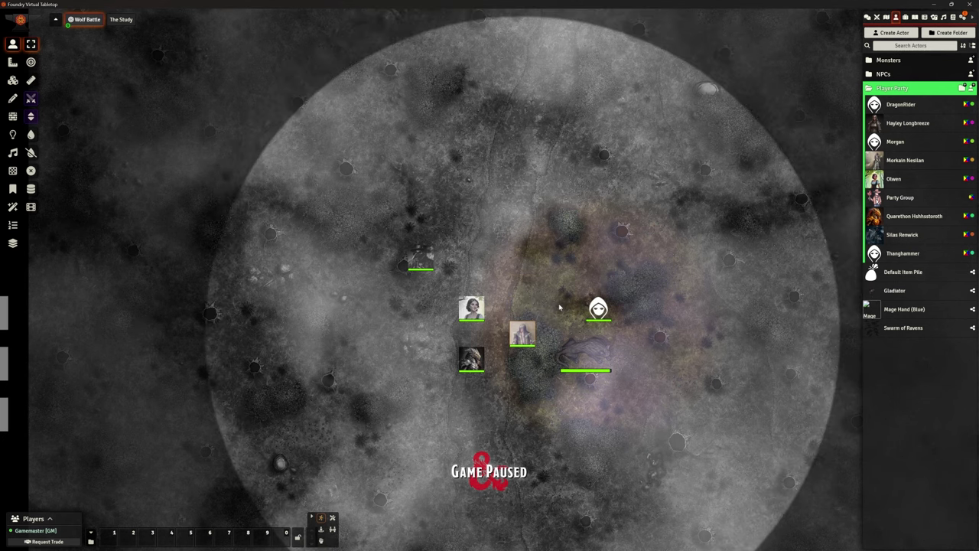
pyautogui.press('Up')
pyautogui.press('Up')
pyautogui.press('Right')
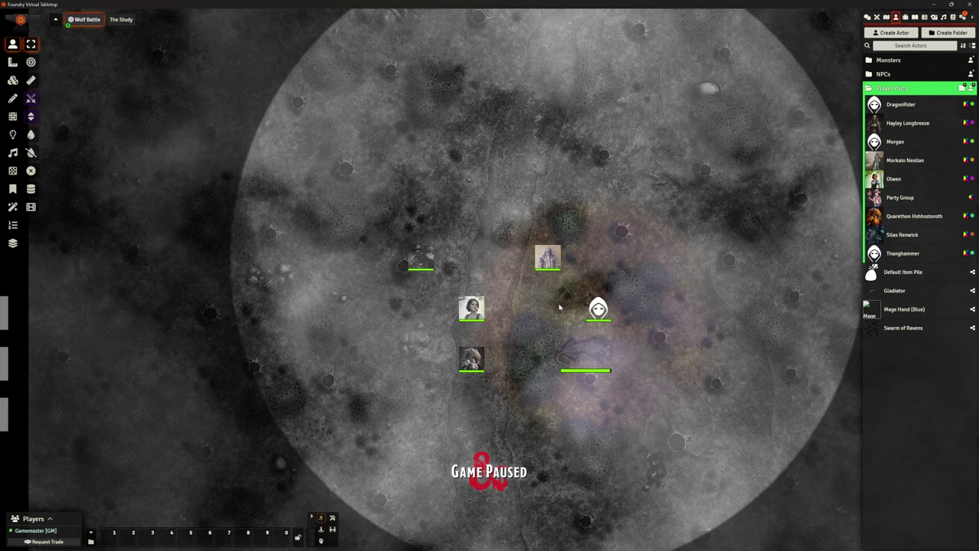
pyautogui.press('Left')
pyautogui.press('Down')
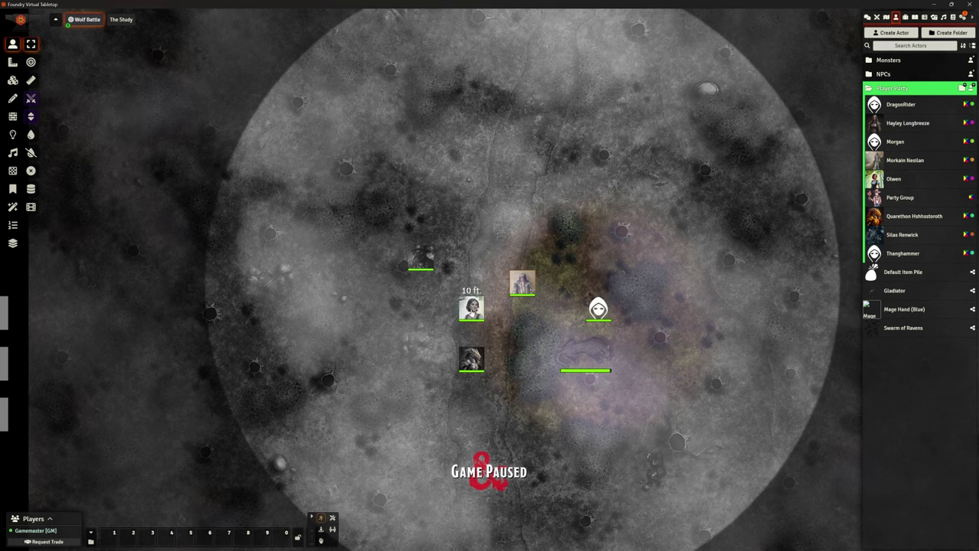
# Compare the vision ranges of the wizard's and plague doctor's tokens by selecting and shifting each one on the map
pyautogui.click(510, 375)
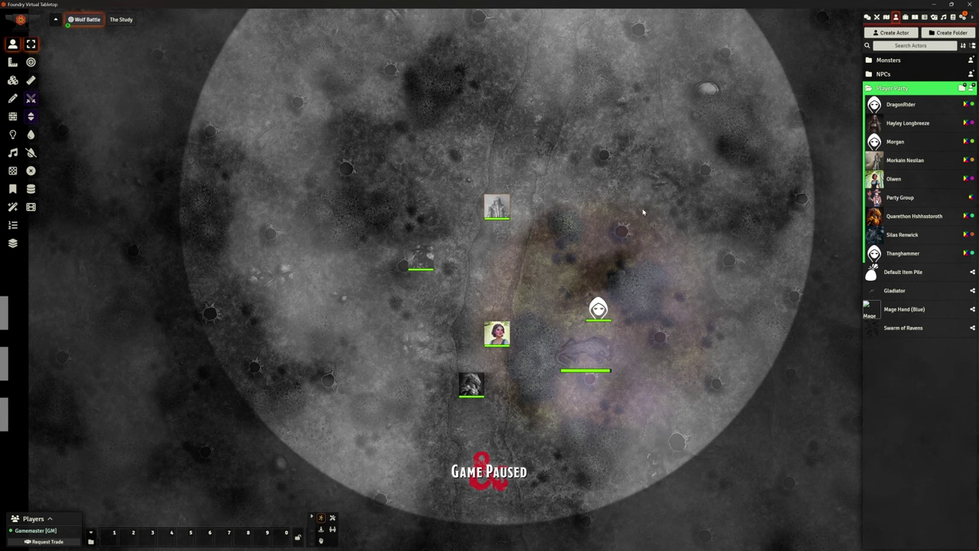
pyautogui.press('Left')
pyautogui.press('Right')
pyautogui.press('Down')
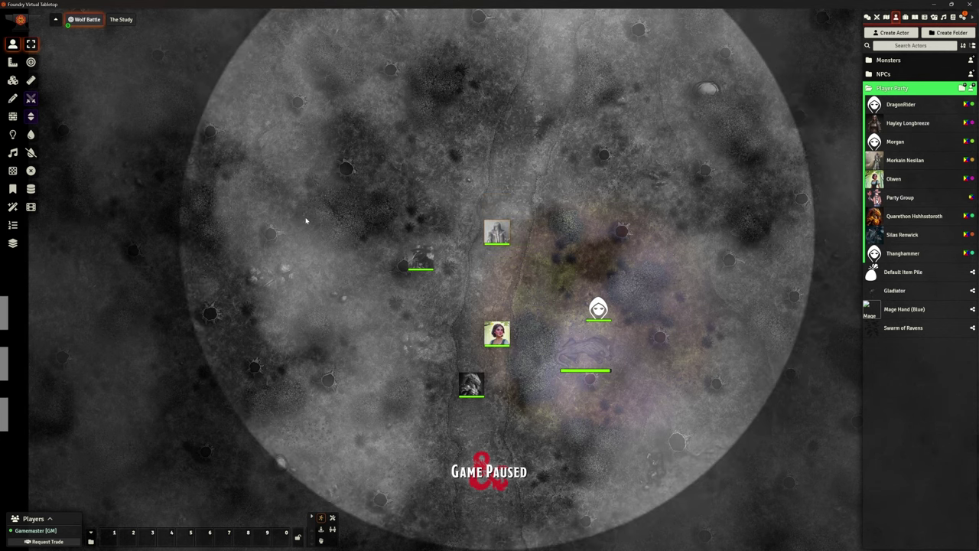
pyautogui.click(414, 269)
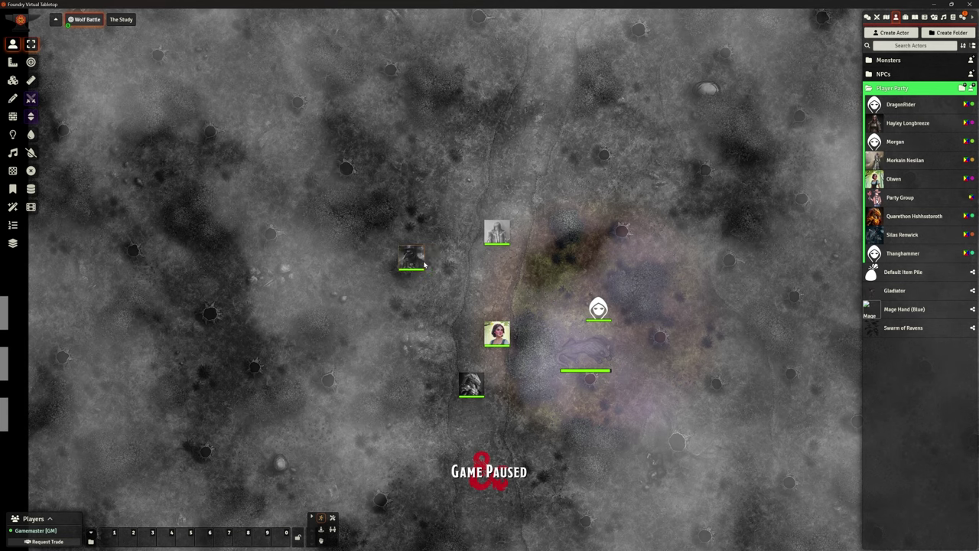
pyautogui.press('Right')
pyautogui.click(508, 236)
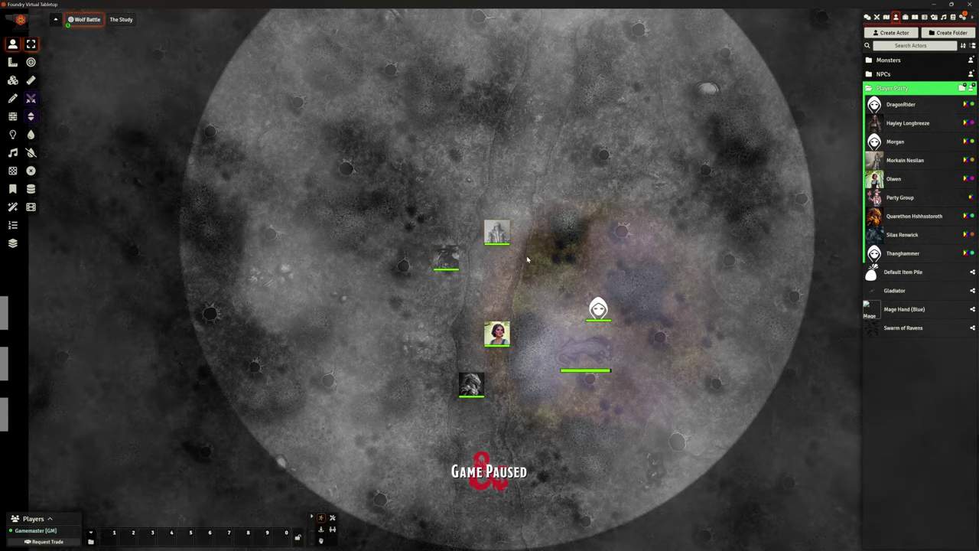
# Move the plague doctor's token three squares left and two squares down on the map
pyautogui.scroll(5, 526, 260)
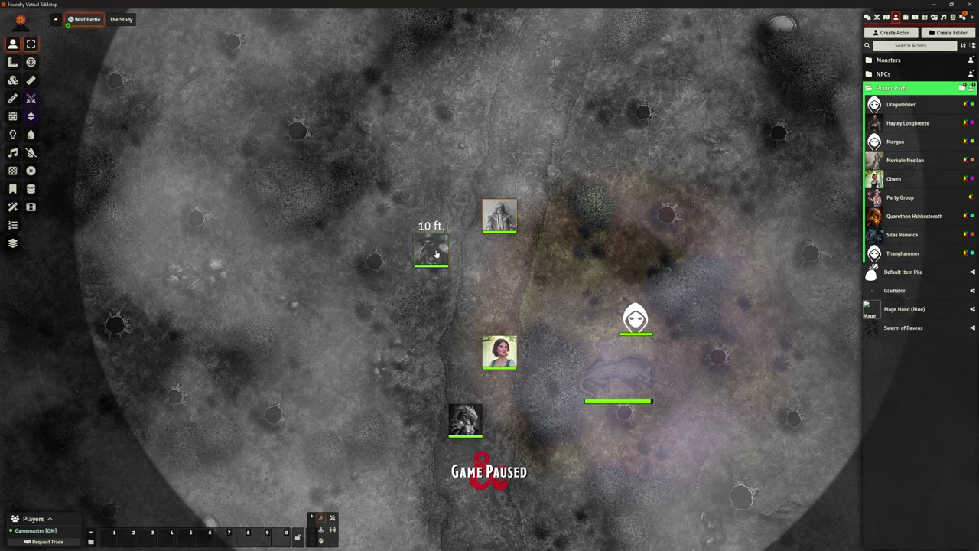
pyautogui.moveTo(435, 254); pyautogui.dragTo(332, 322)
pyautogui.scroll(4, 428, 320)
pyautogui.moveTo(428, 320); pyautogui.dragTo(635, 247)
# Open the plague doctor cleric's character sheet, set it beside the tokens and examine the spell list
pyautogui.doubleClick(486, 256)
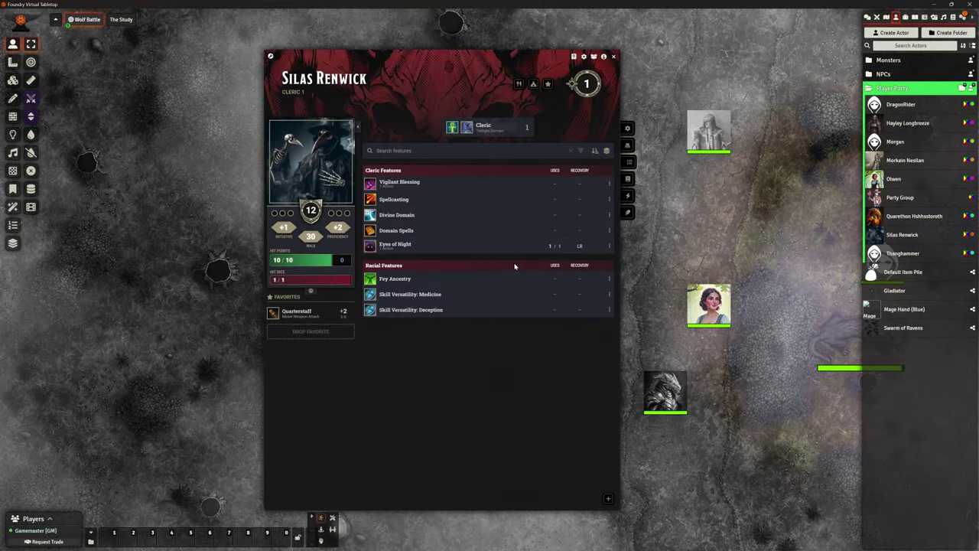
pyautogui.moveTo(452, 62); pyautogui.dragTo(262, 61)
pyautogui.click(440, 182)
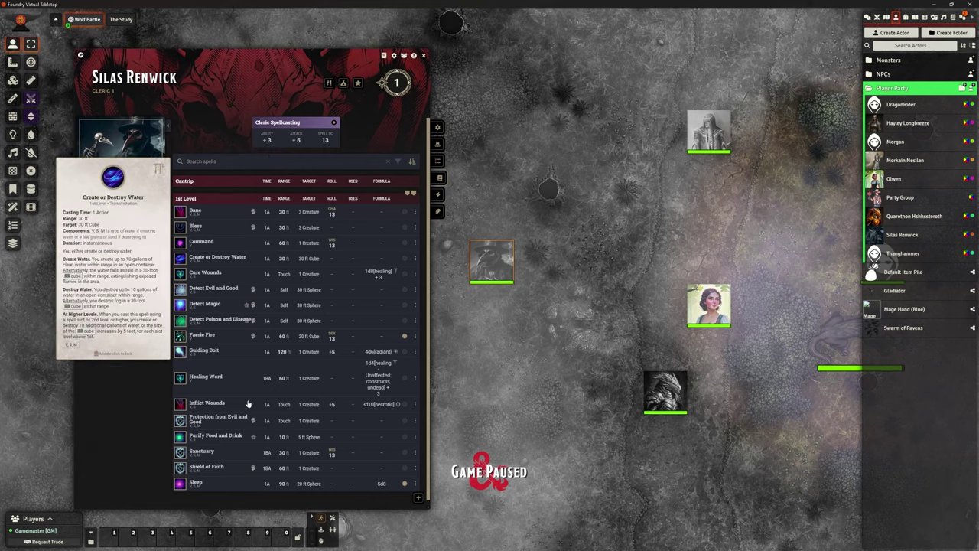
pyautogui.moveTo(251, 265)
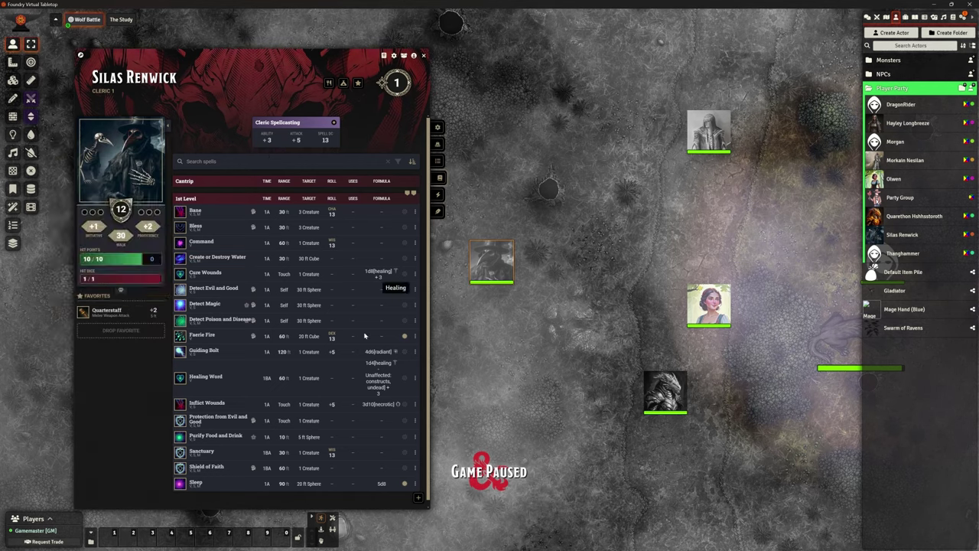
pyautogui.scroll(-1, 292, 329)
pyautogui.scroll(1, 292, 330)
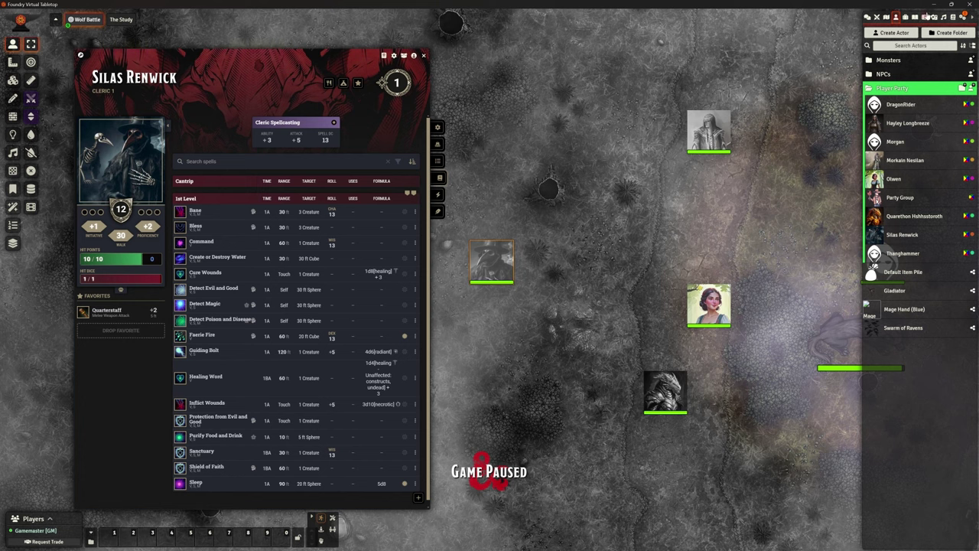
# Open the world's module management, show only the active modules and place the window beside the character sheet
pyautogui.click(962, 16)
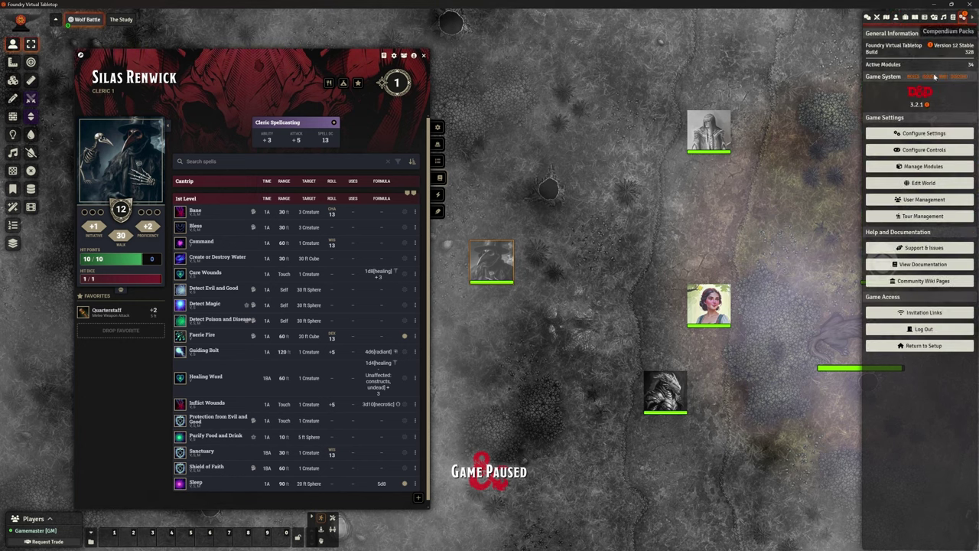
pyautogui.click(923, 166)
pyautogui.click(517, 172)
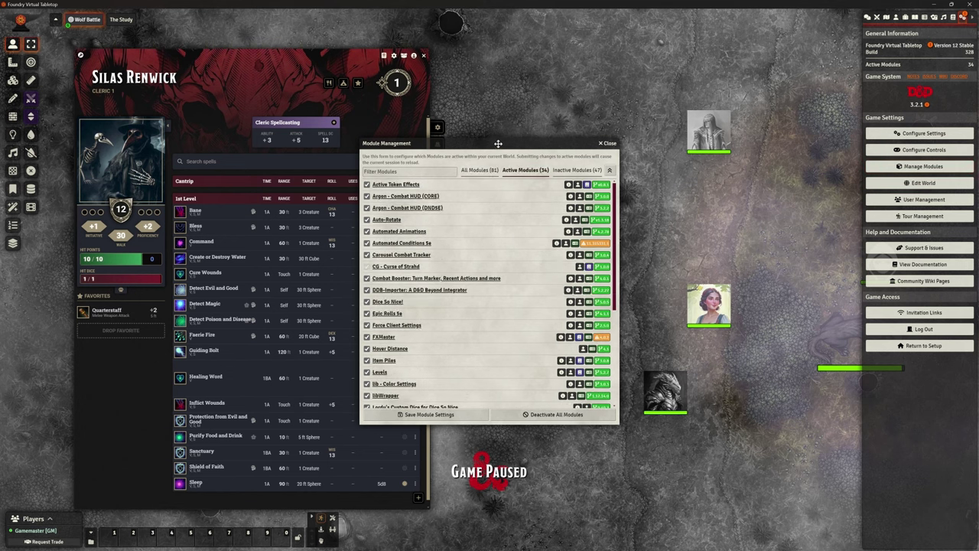
pyautogui.moveTo(500, 143); pyautogui.dragTo(606, 118)
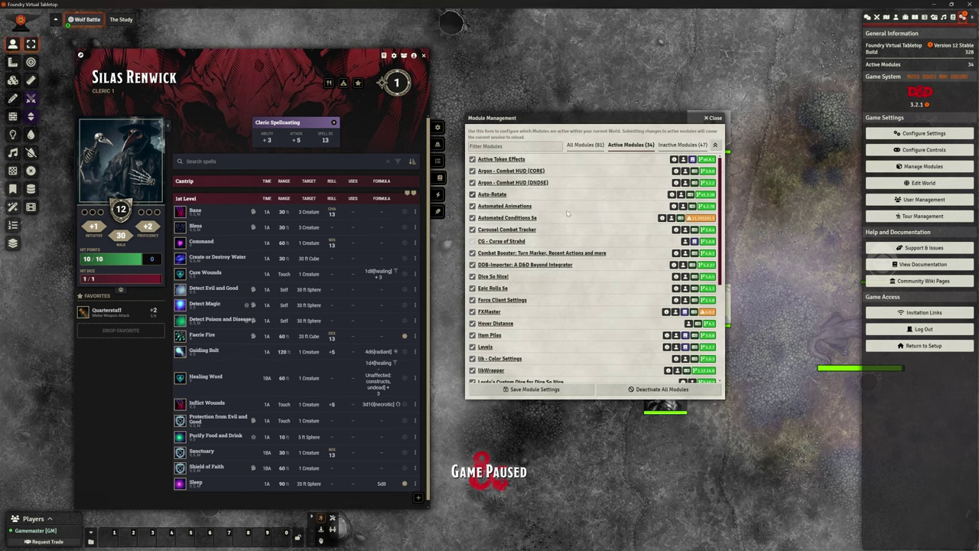
# Look through the whole list of active modules for anything affecting spells, tokens and vision
pyautogui.scroll(-3, 532, 294)
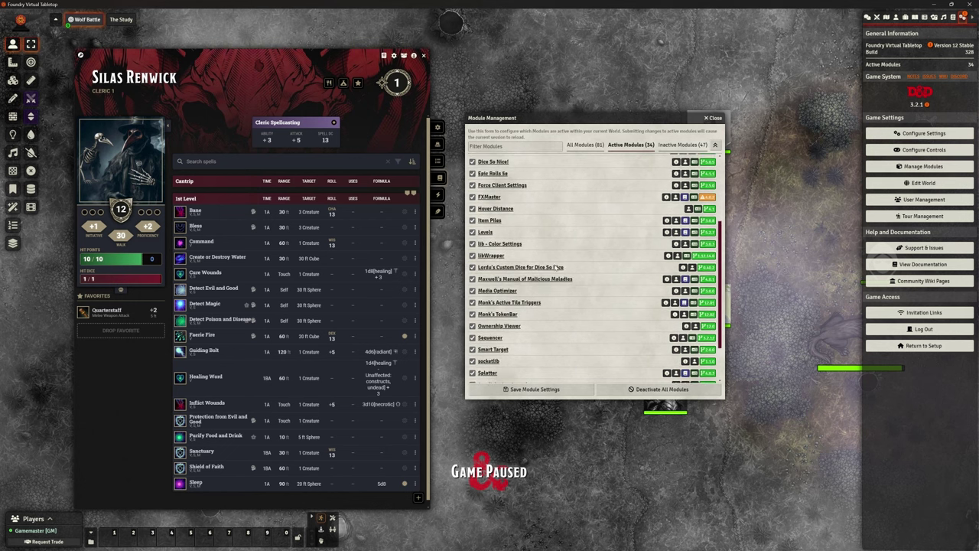
pyautogui.scroll(1, 560, 268)
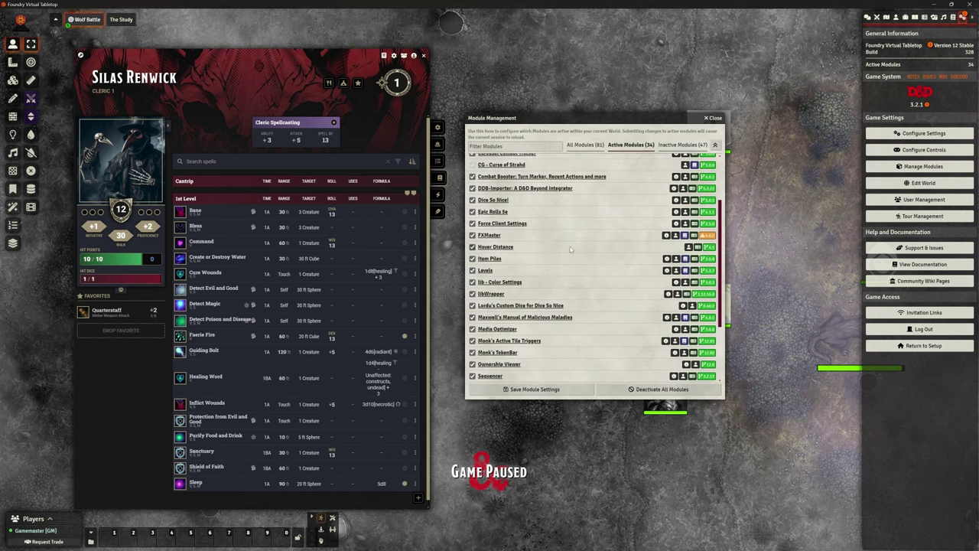
pyautogui.scroll(2, 570, 249)
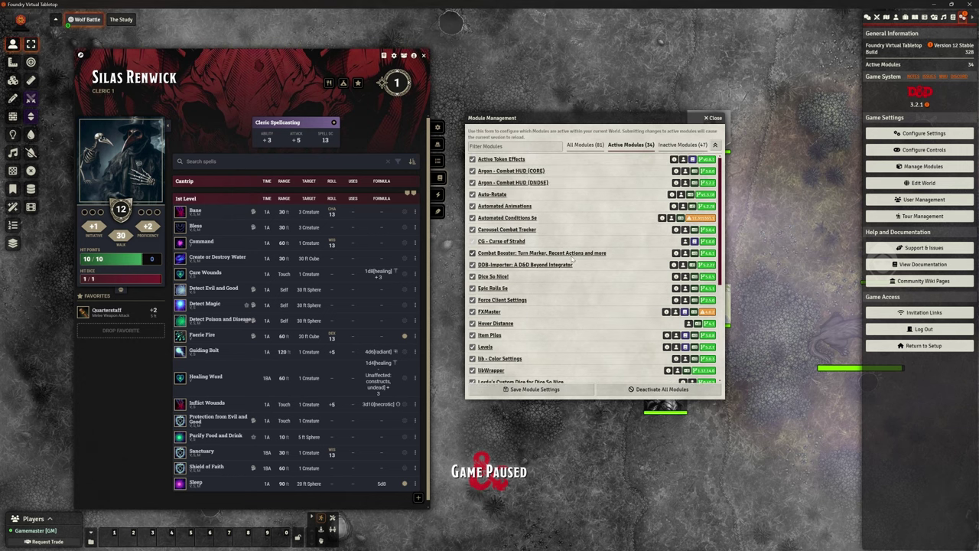
pyautogui.scroll(-5, 585, 245)
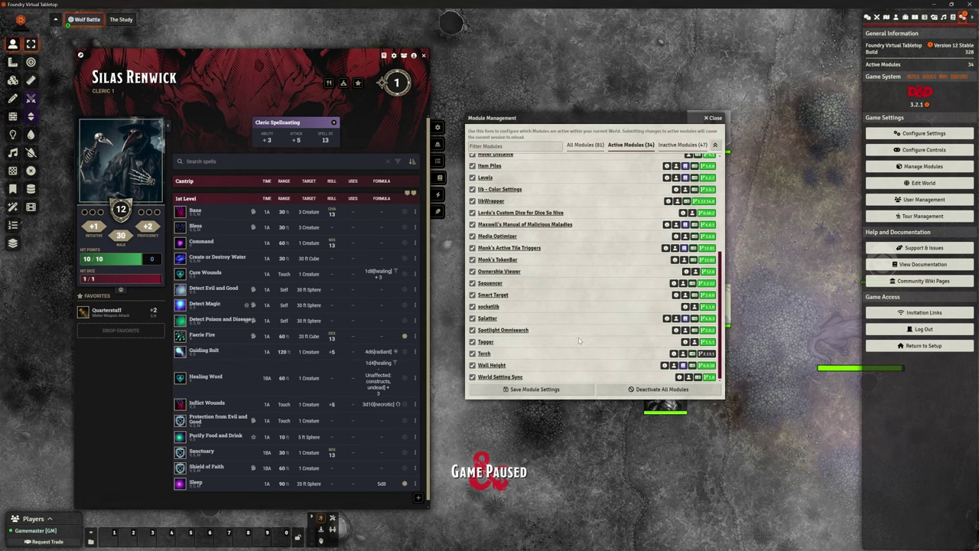
pyautogui.scroll(1, 563, 314)
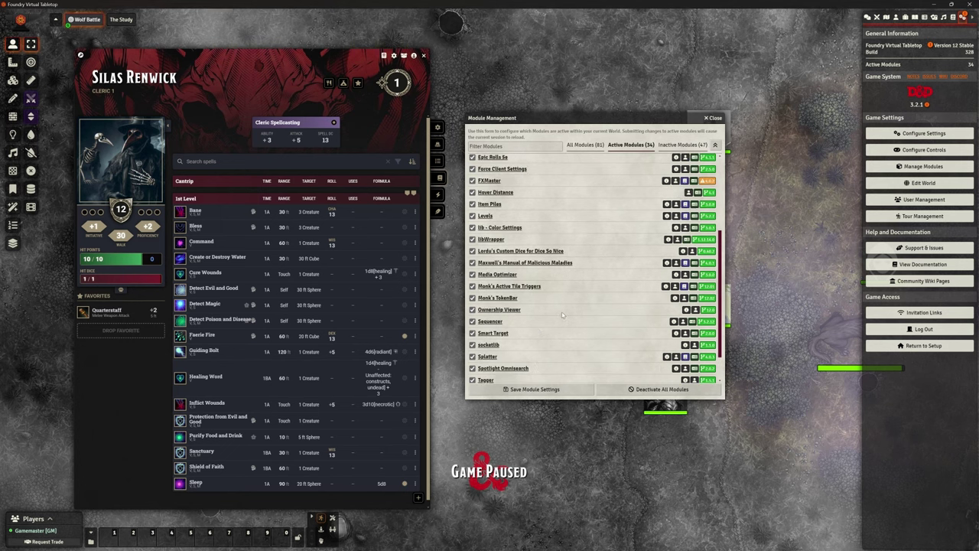
pyautogui.scroll(1, 574, 306)
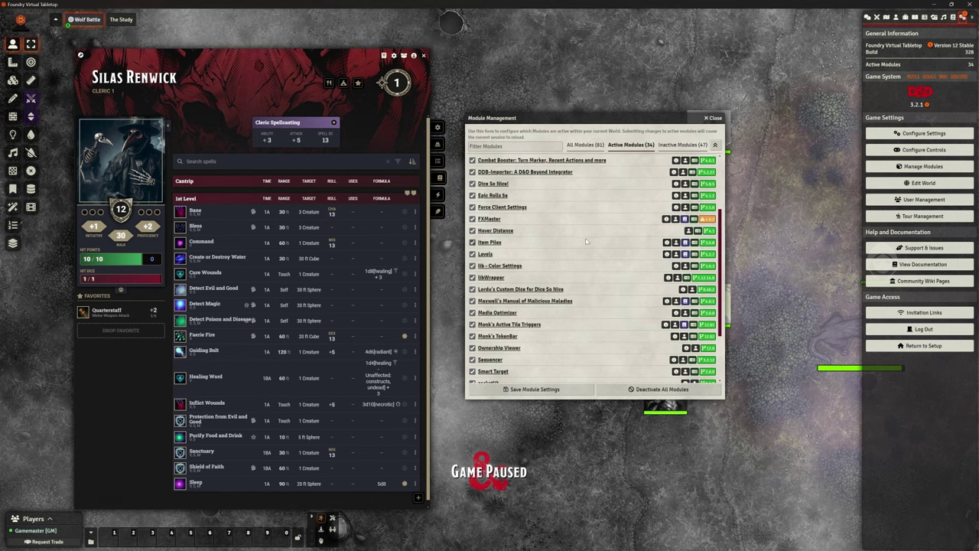
pyautogui.scroll(1, 589, 277)
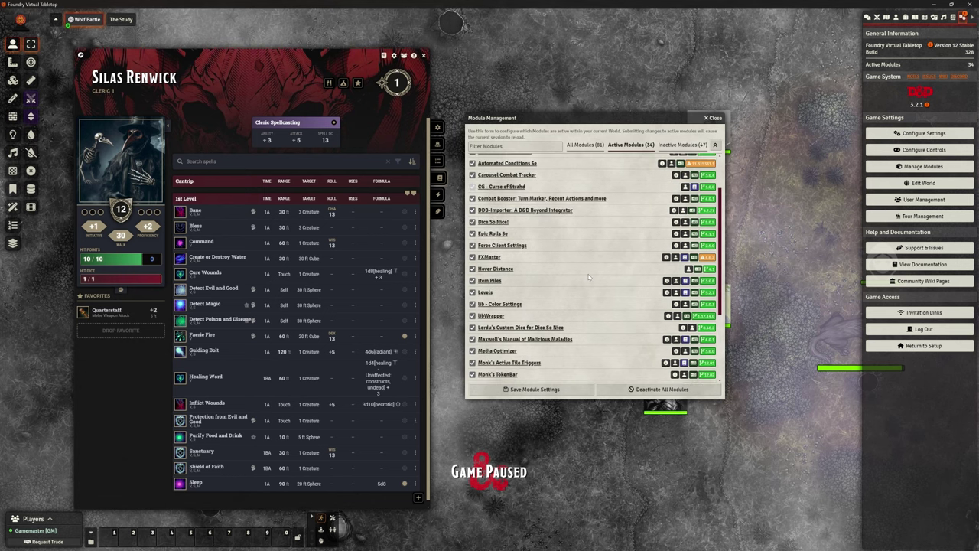
pyautogui.scroll(1, 589, 277)
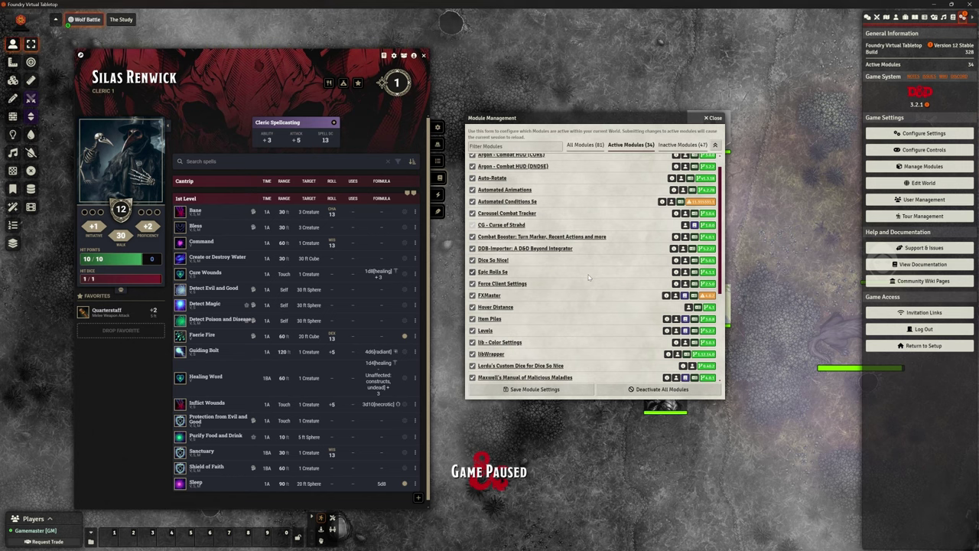
pyautogui.scroll(1, 589, 277)
# Enable the JB2A - Patreon Complete Collection module from the full module list and save the module settings
pyautogui.click(585, 144)
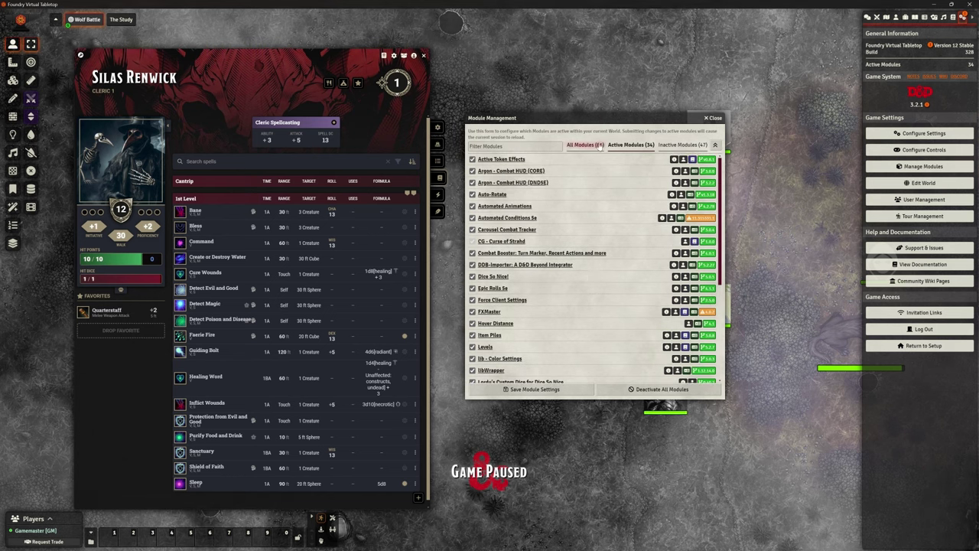
pyautogui.scroll(-3, 553, 272)
pyautogui.scroll(-3, 567, 300)
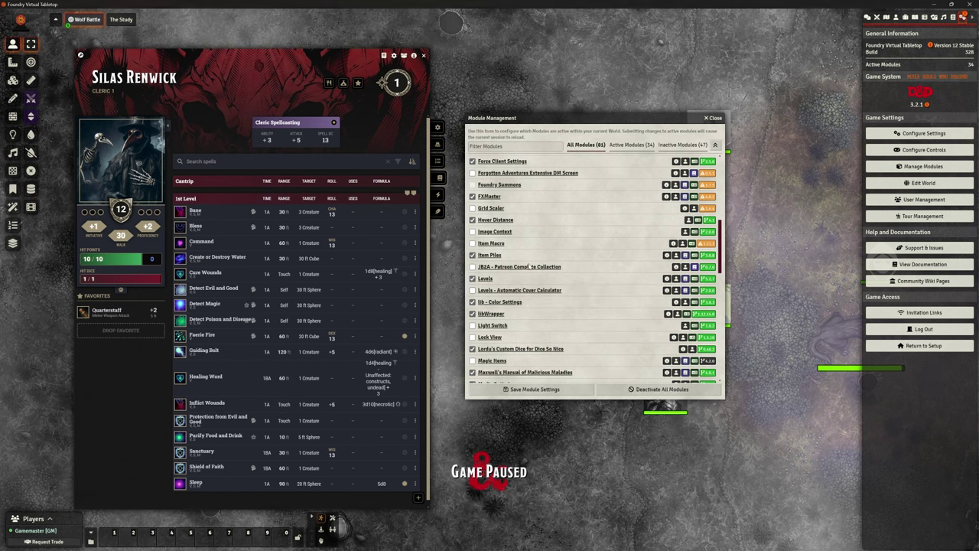
pyautogui.click(472, 266)
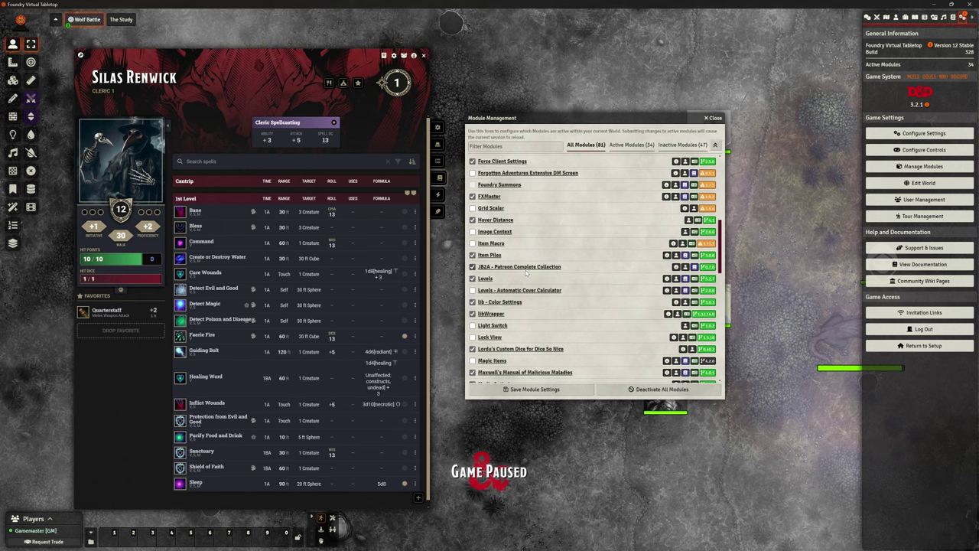
pyautogui.click(535, 388)
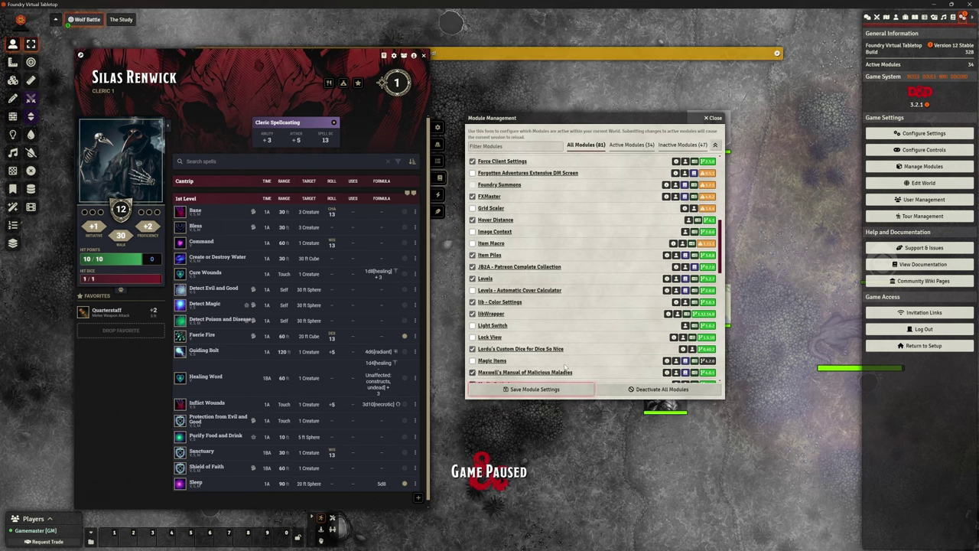
# Shift the character sheet lower and try to toggle the CG - Curse of Strahd module
pyautogui.moveTo(361, 51); pyautogui.dragTo(356, 78)
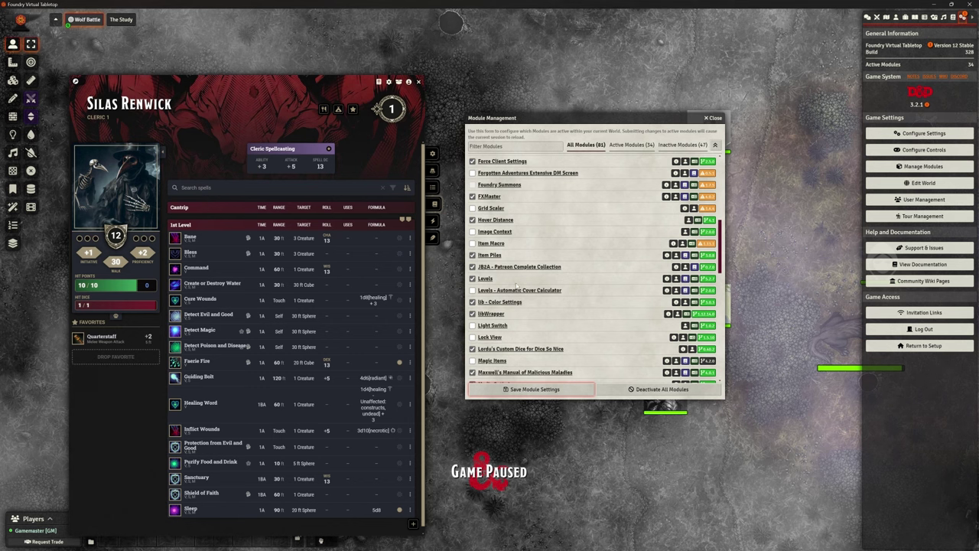
pyautogui.scroll(3, 523, 269)
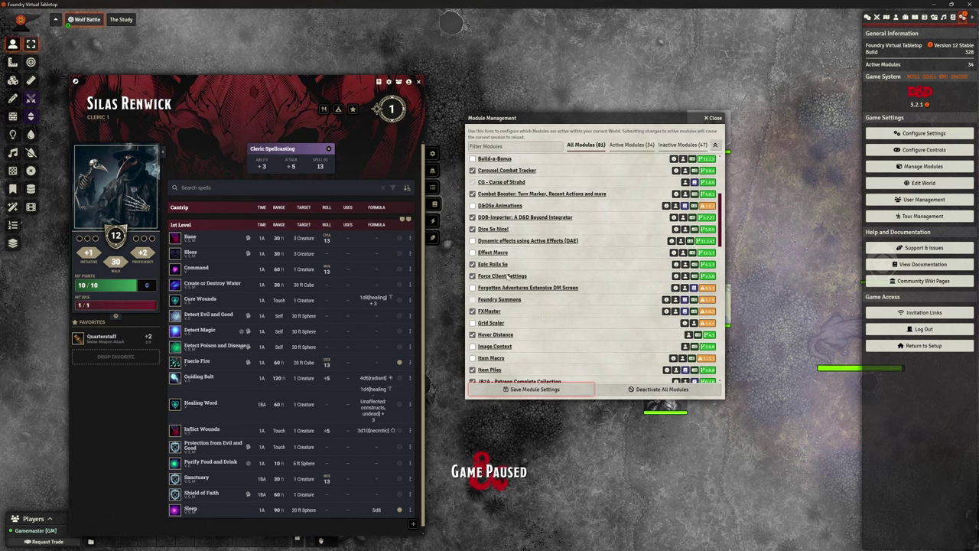
pyautogui.click(473, 184)
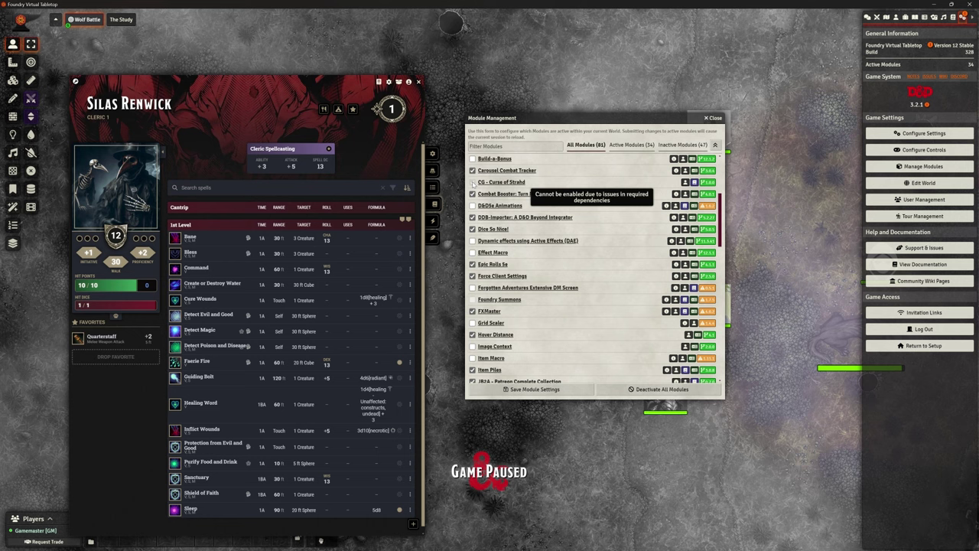
# Review the active modules including JB2A - Patreon Complete Collection, save the module settings again and close module management
pyautogui.click(631, 144)
pyautogui.scroll(-3, 571, 315)
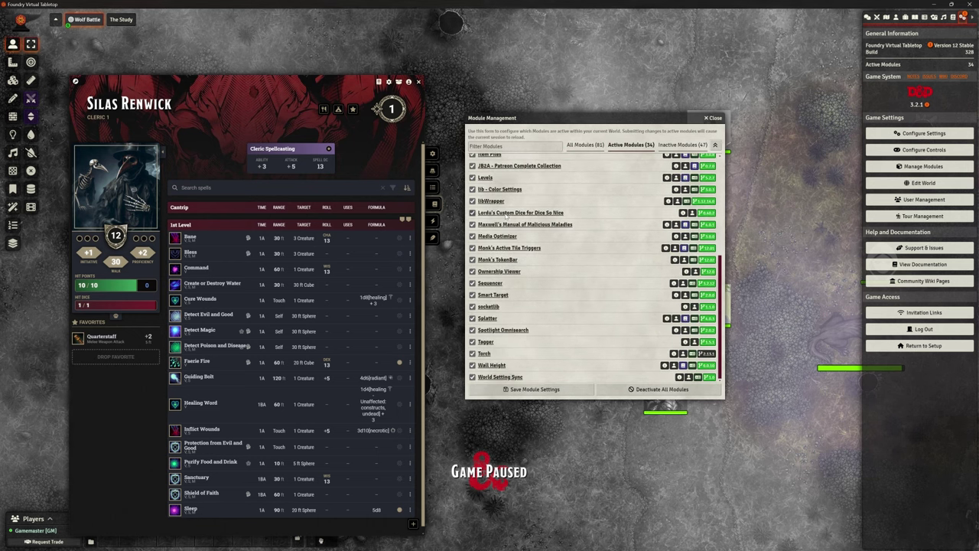
pyautogui.scroll(4, 578, 305)
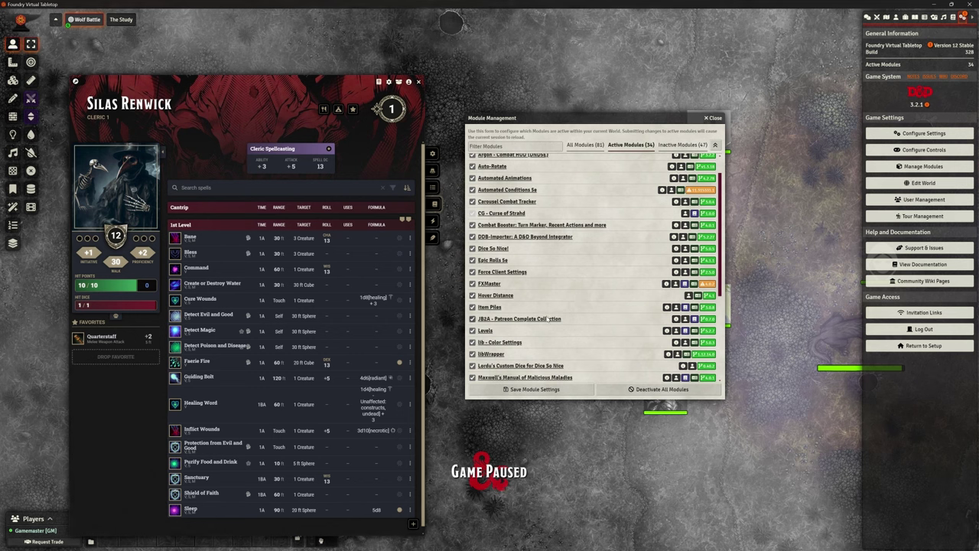
pyautogui.click(540, 389)
pyautogui.click(712, 117)
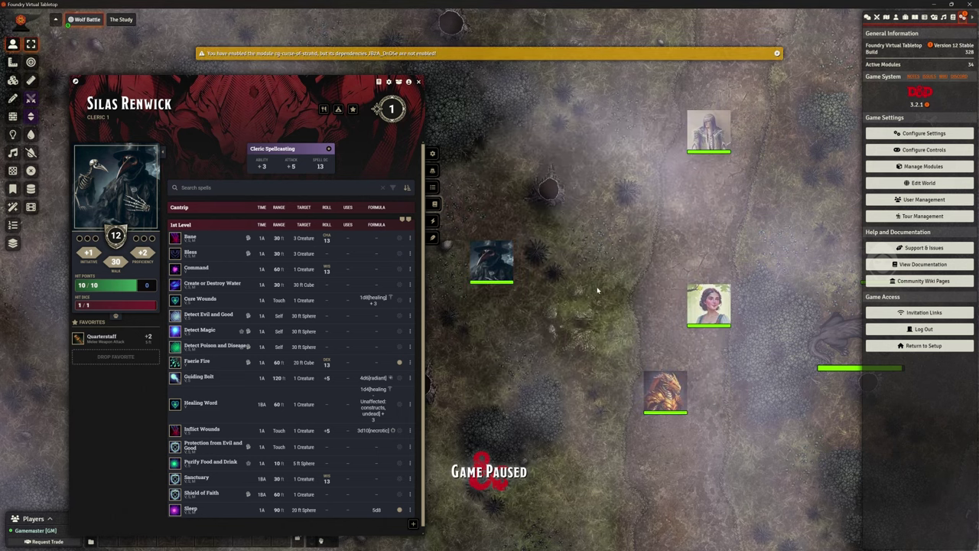
# Recheck the active modules for JB2A - Patreon Complete Collection, then close module management and the cleric's character sheet
pyautogui.click(923, 166)
pyautogui.click(525, 170)
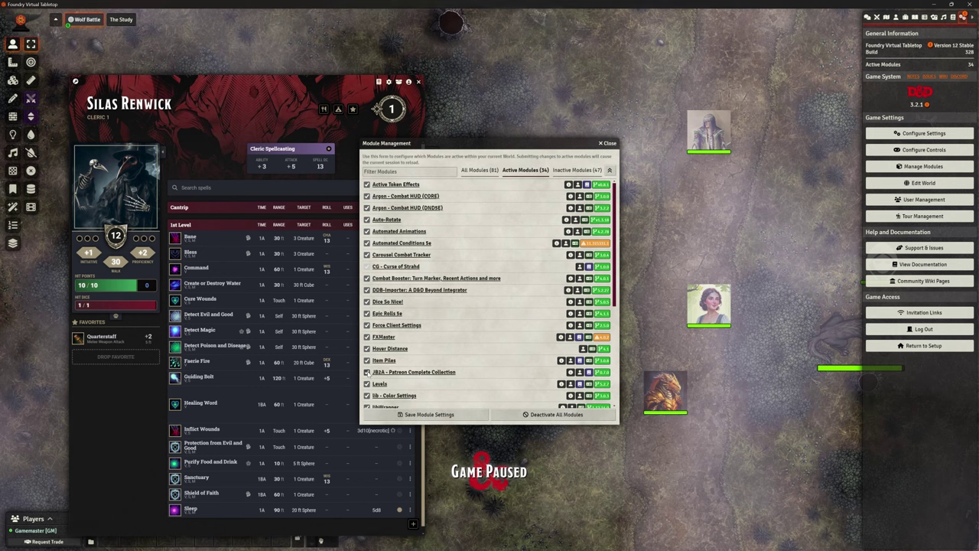
pyautogui.click(459, 372)
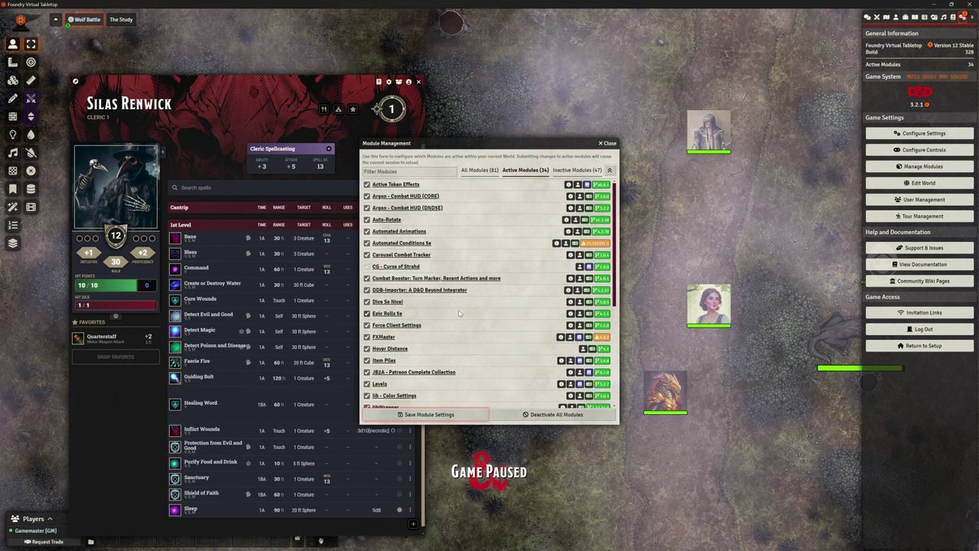
pyautogui.scroll(-1, 468, 329)
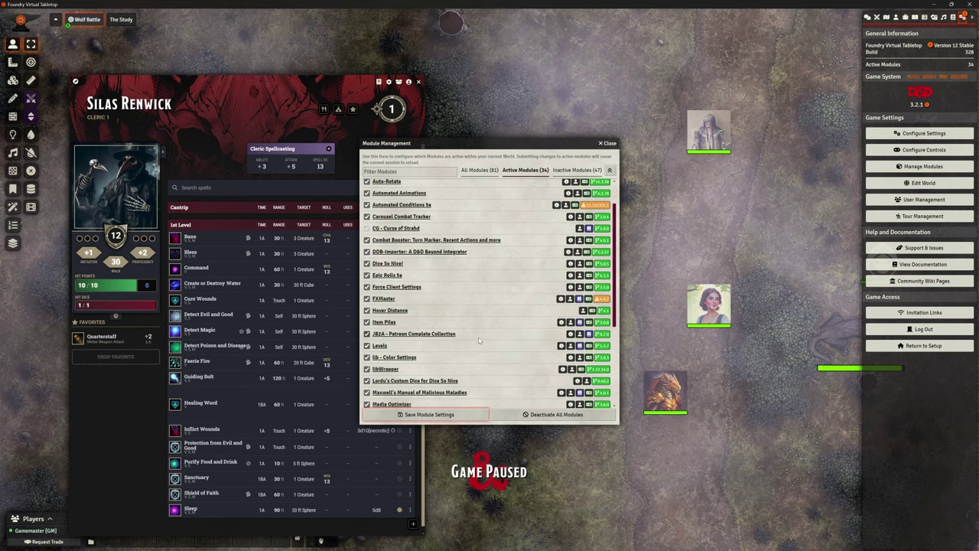
pyautogui.moveTo(474, 143); pyautogui.dragTo(610, 66)
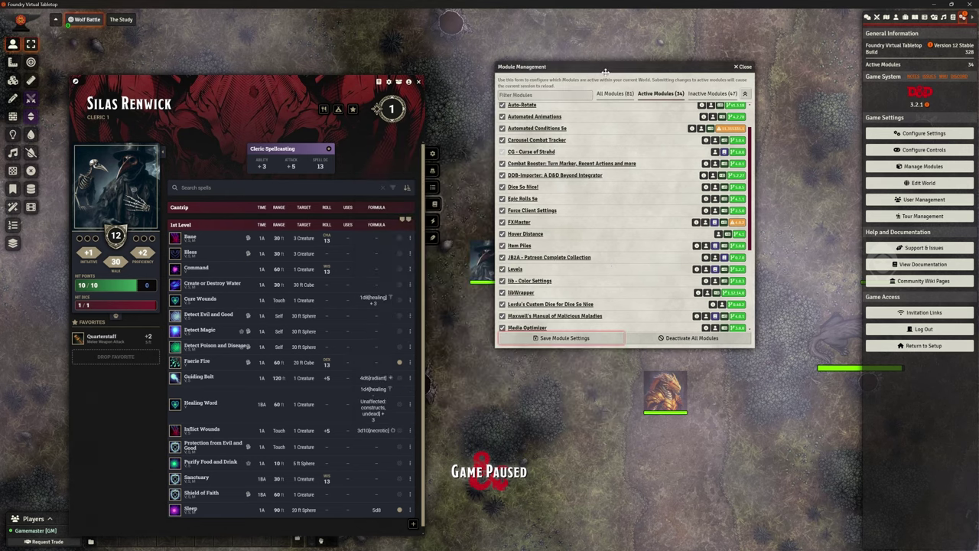
pyautogui.click(744, 67)
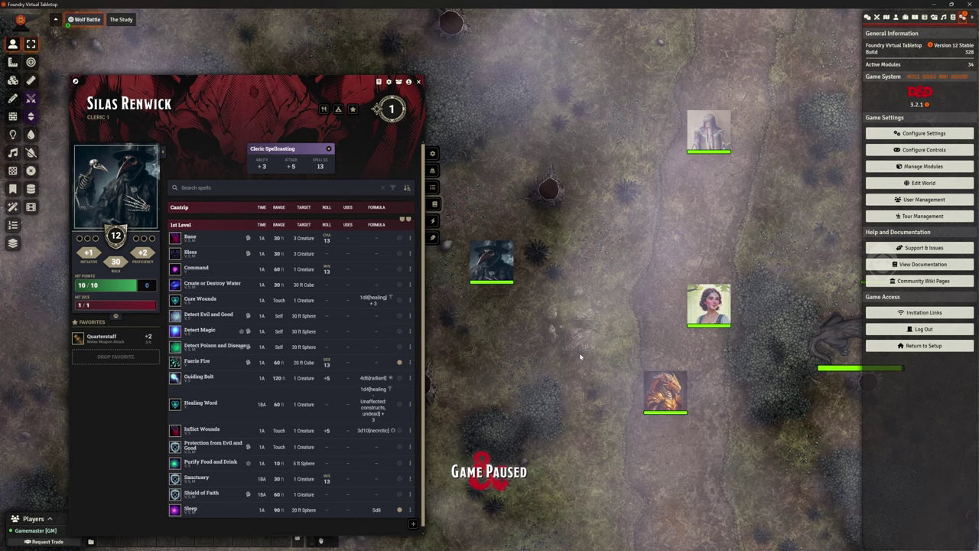
pyautogui.click(417, 83)
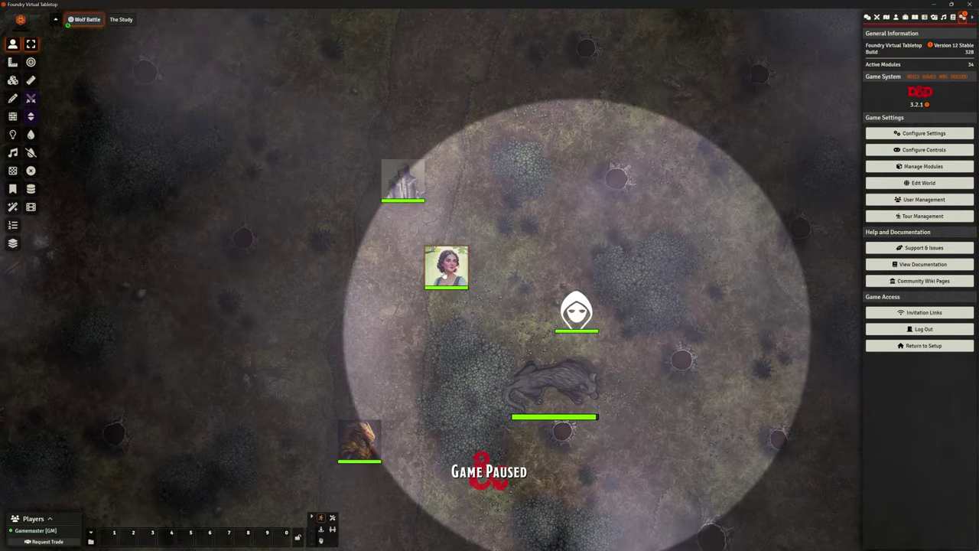
# Cast Entangle at 1st level from the druid's spell list and place its 20 ft square template northeast of the druid token
pyautogui.doubleClick(576, 313)
pyautogui.moveTo(612, 59); pyautogui.dragTo(140, 56)
pyautogui.scroll(-3, 266, 348)
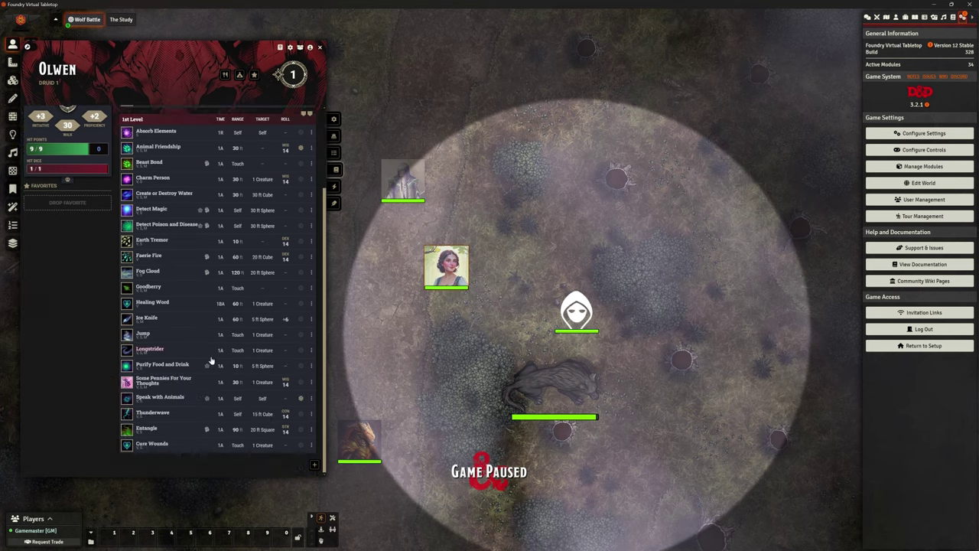
pyautogui.moveTo(153, 428)
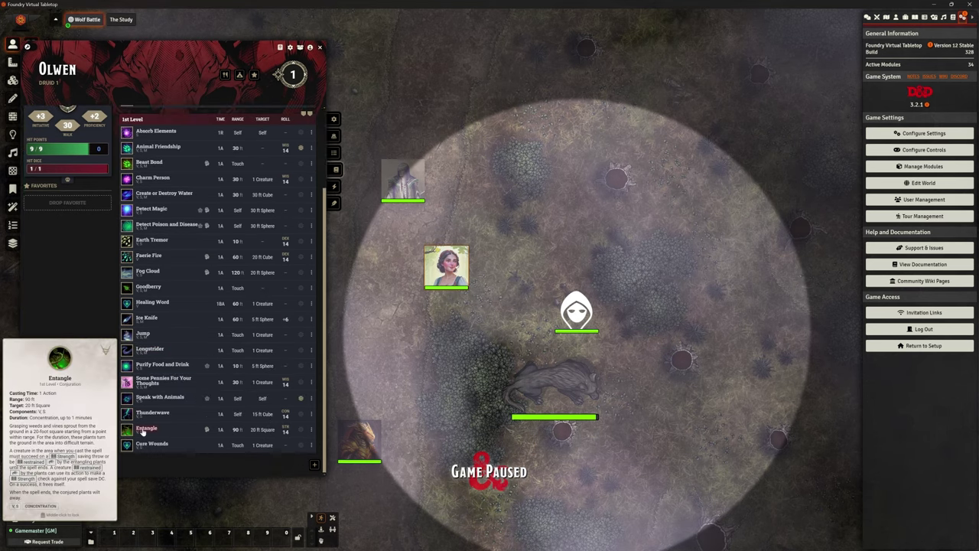
pyautogui.click(142, 431)
pyautogui.click(867, 16)
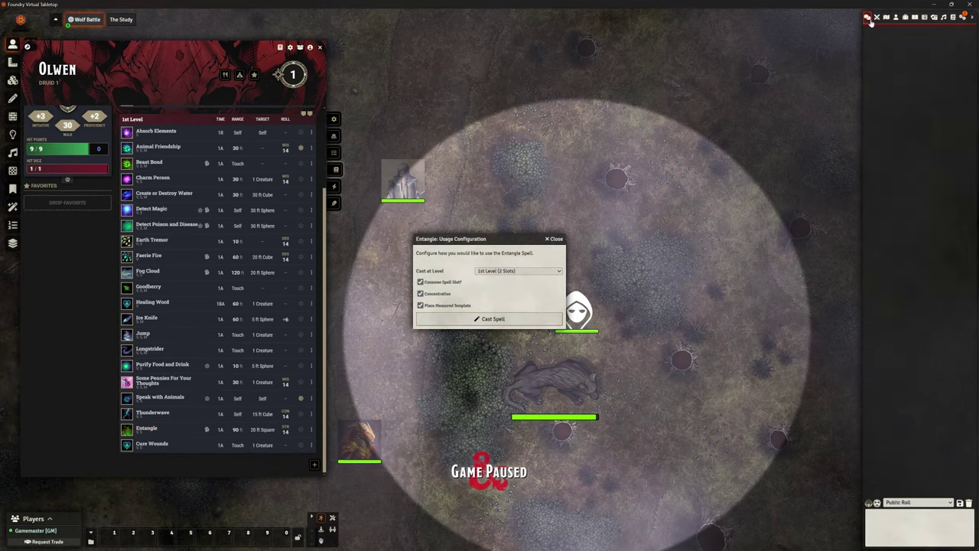
pyautogui.click(464, 320)
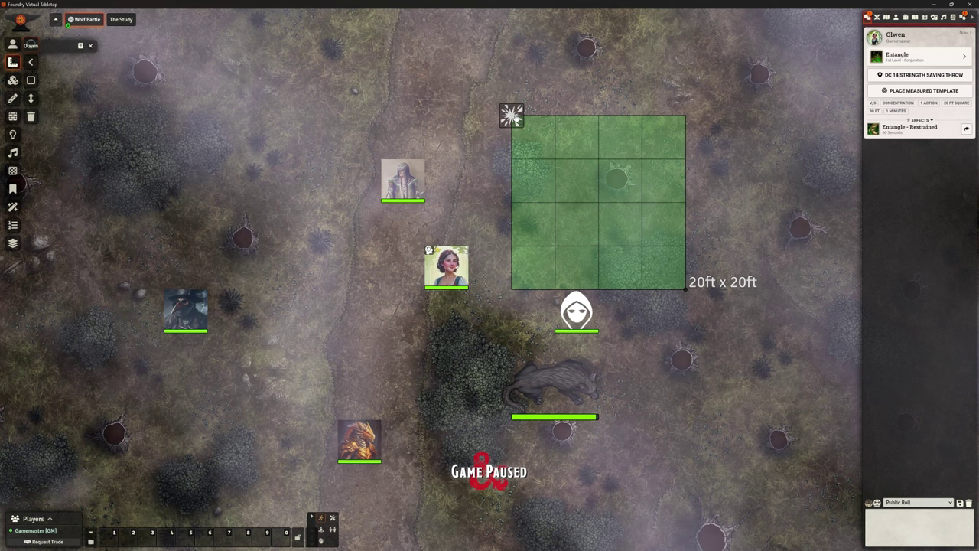
pyautogui.click(511, 116)
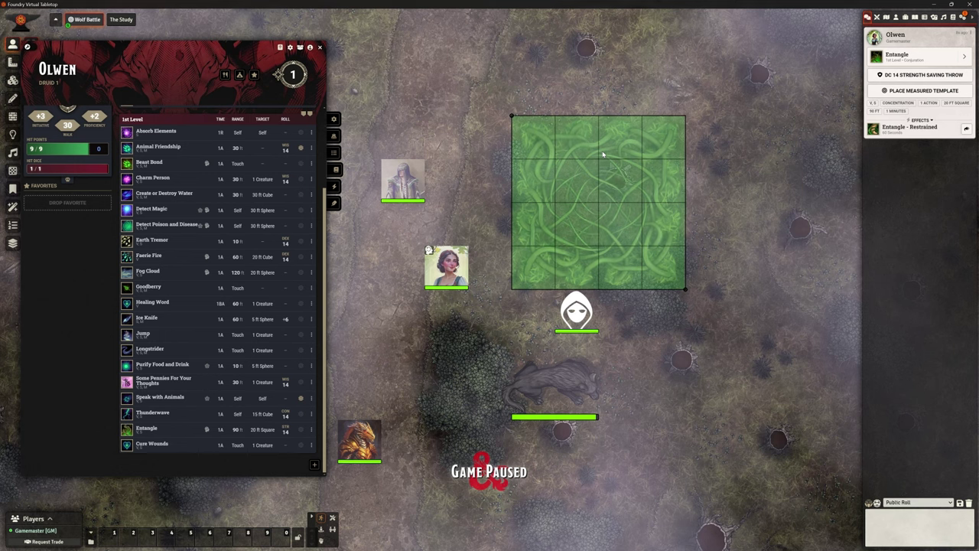
# Remove the Concentrating: Entangle effect from the druid and close the character sheet
pyautogui.click(334, 186)
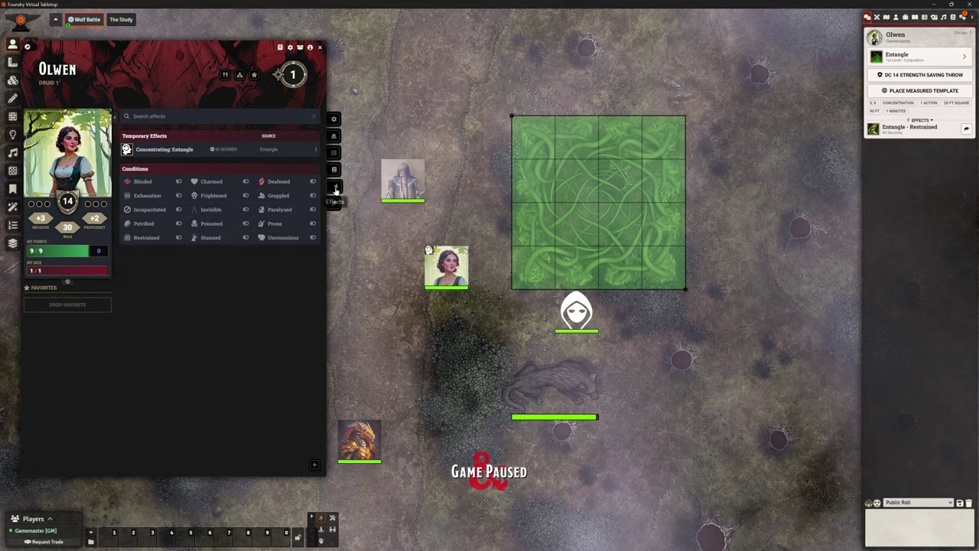
pyautogui.click(315, 149)
pyautogui.click(336, 184)
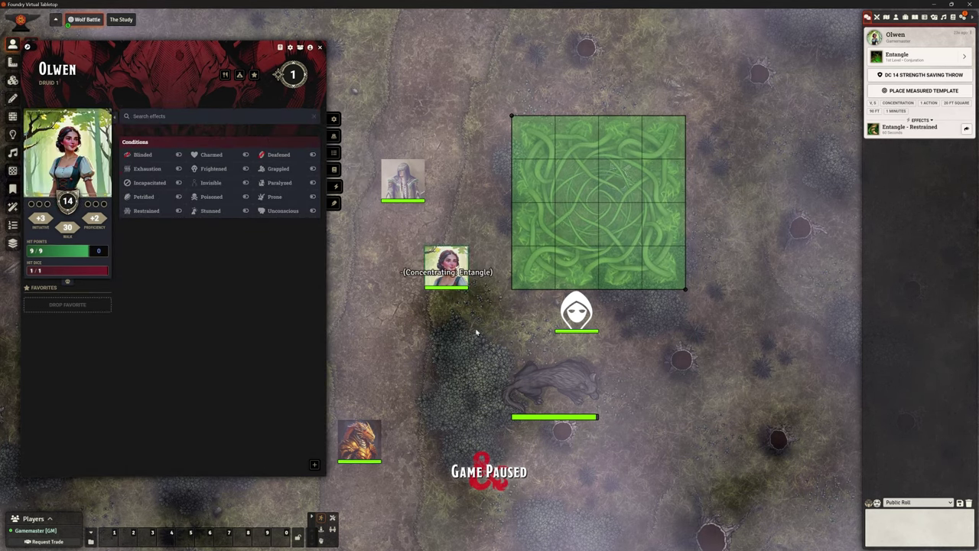
pyautogui.press('Escape')
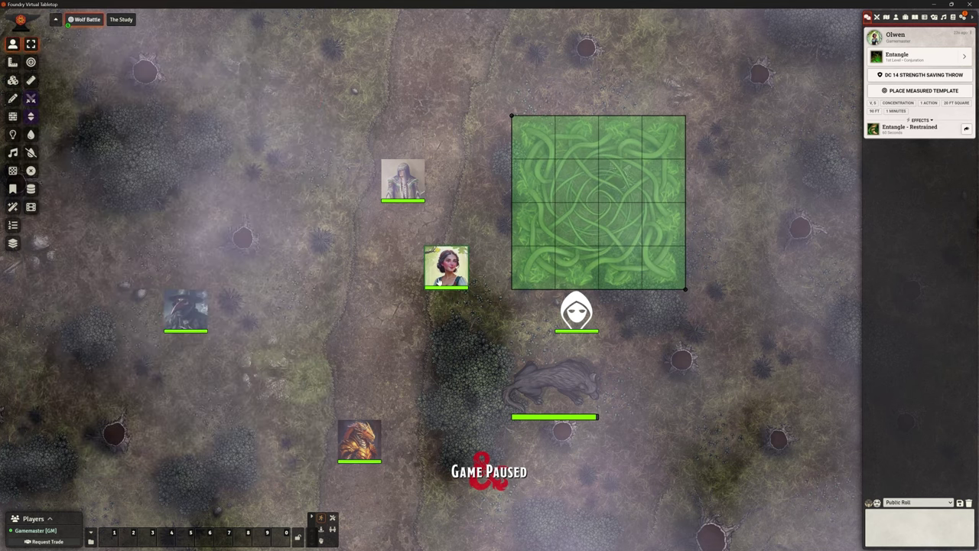
# Delete the 20 ft Entangle template from the scene and return to the token controls
pyautogui.click(13, 64)
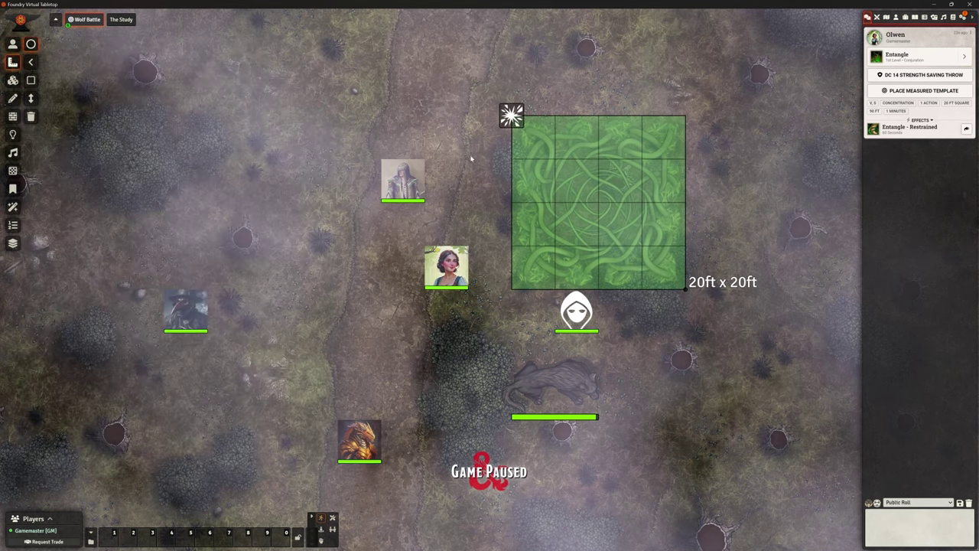
pyautogui.press('Delete')
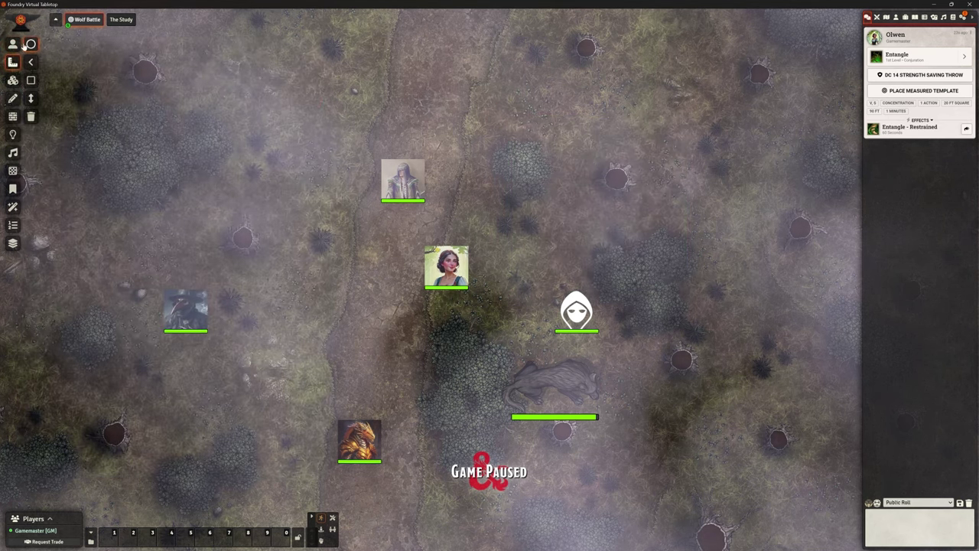
pyautogui.press('t')
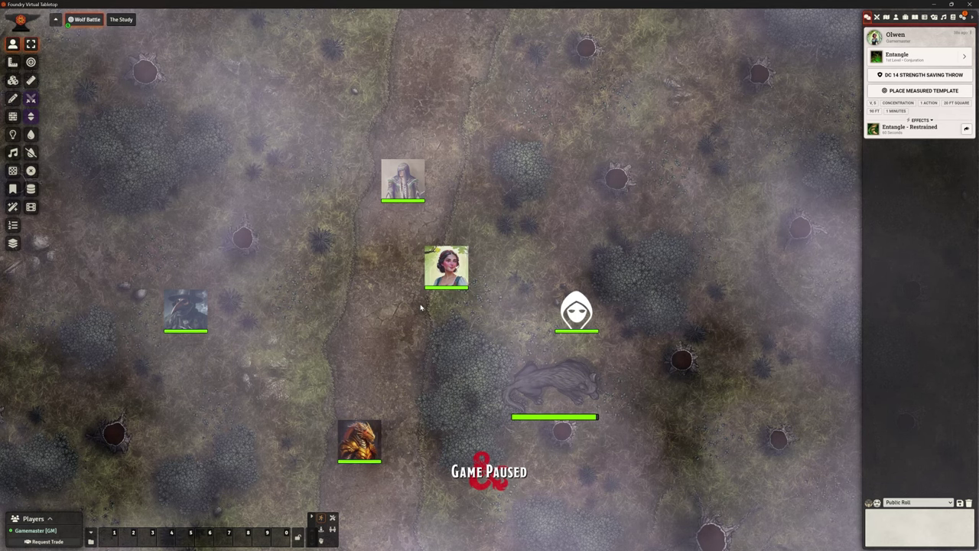
# Cast the Mending cantrip from the druid's spell list, look over the remaining spells and close the sheet
pyautogui.doubleClick(435, 266)
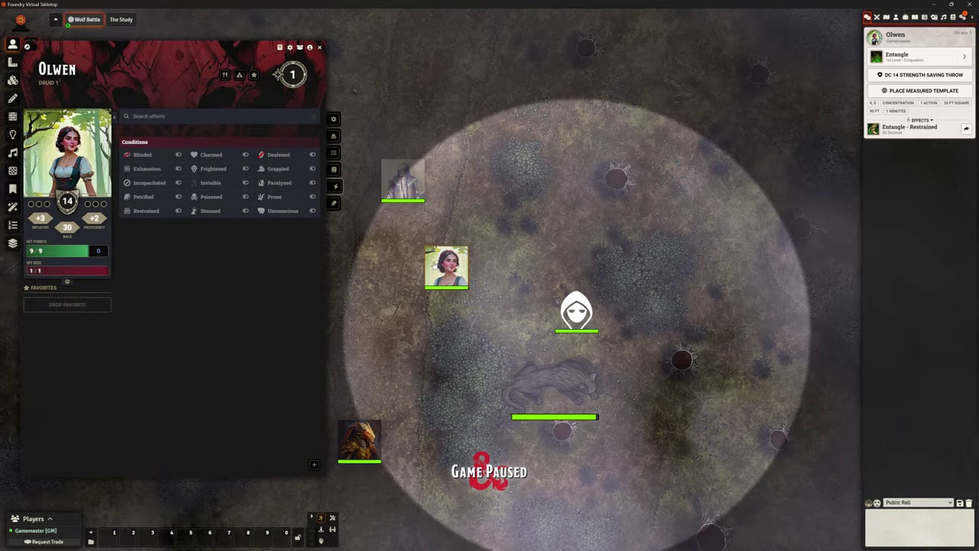
pyautogui.click(334, 153)
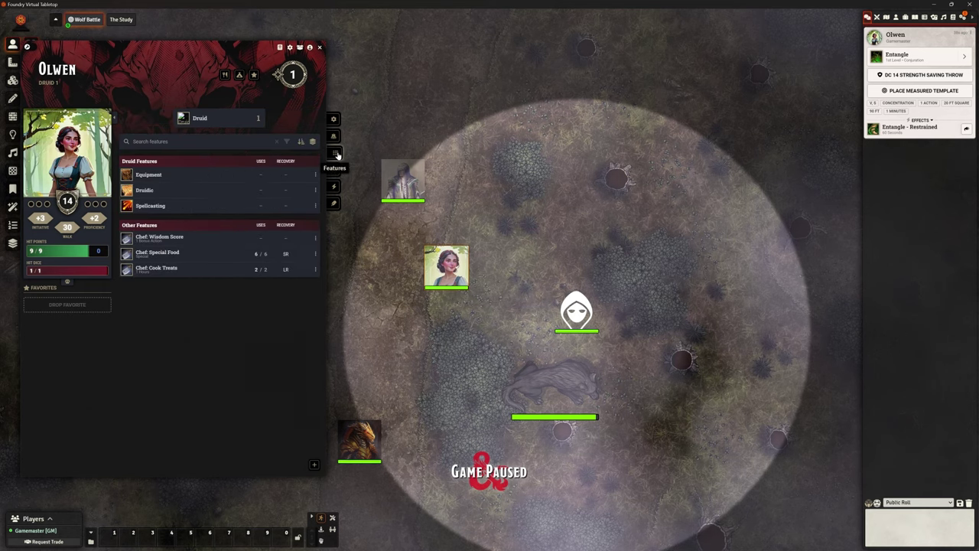
pyautogui.click(335, 171)
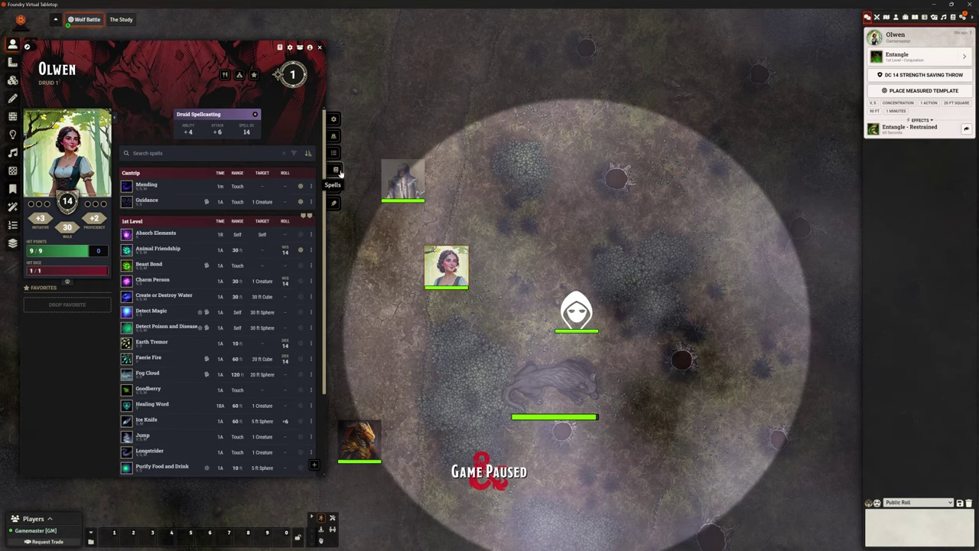
pyautogui.scroll(5, 508, 320)
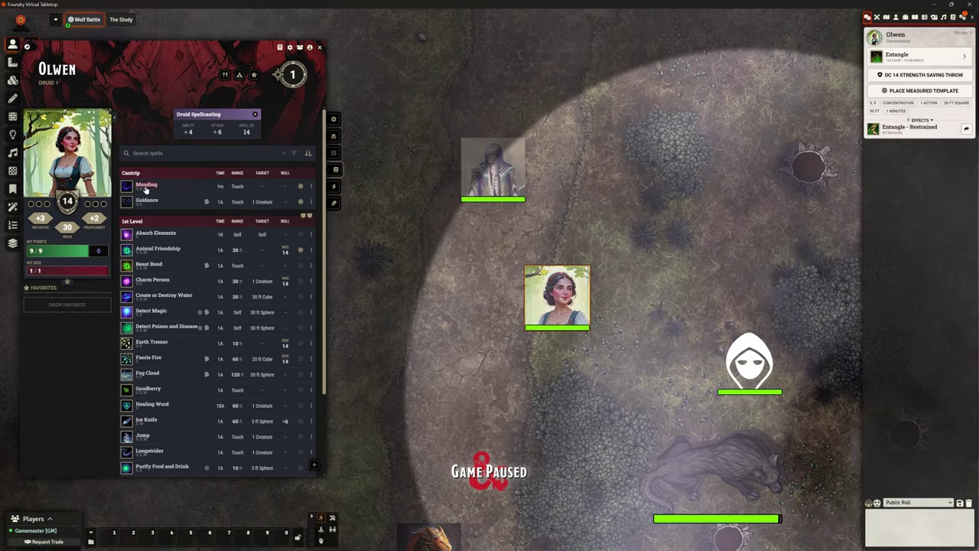
pyautogui.moveTo(145, 188)
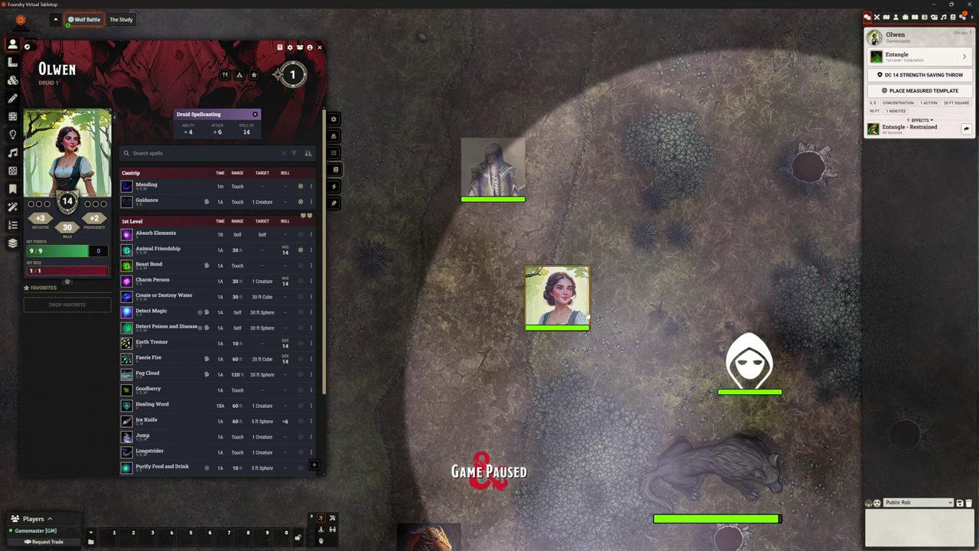
pyautogui.click(145, 186)
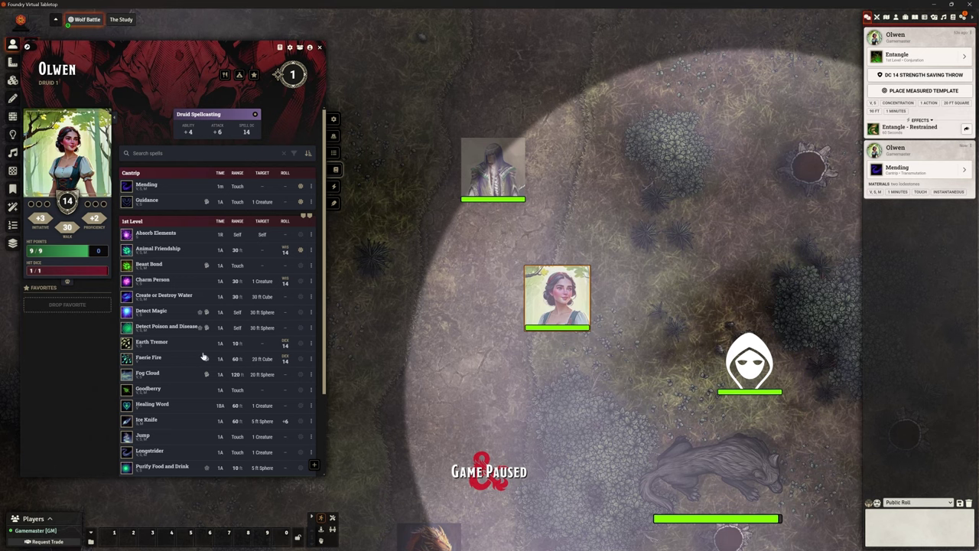
pyautogui.scroll(-3, 203, 350)
pyautogui.click(301, 397)
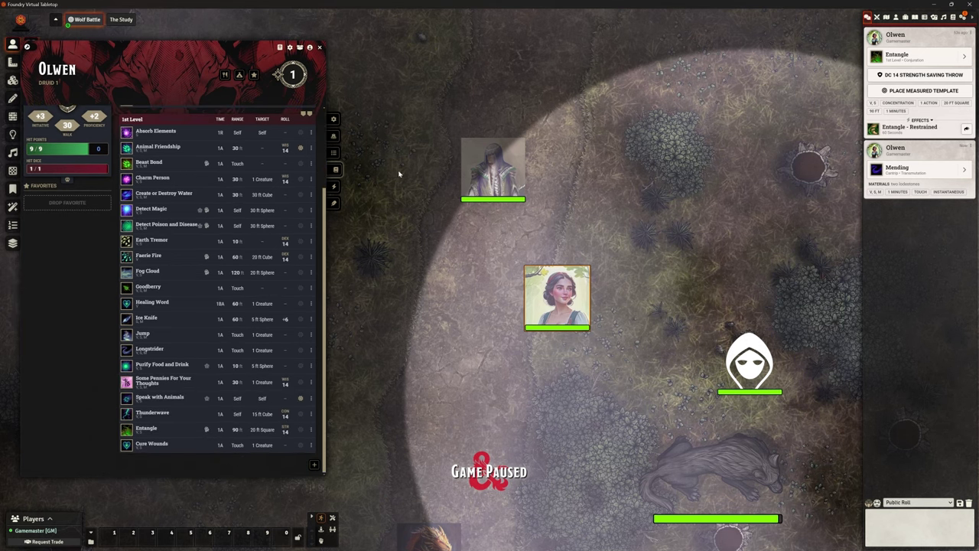
pyautogui.click(320, 47)
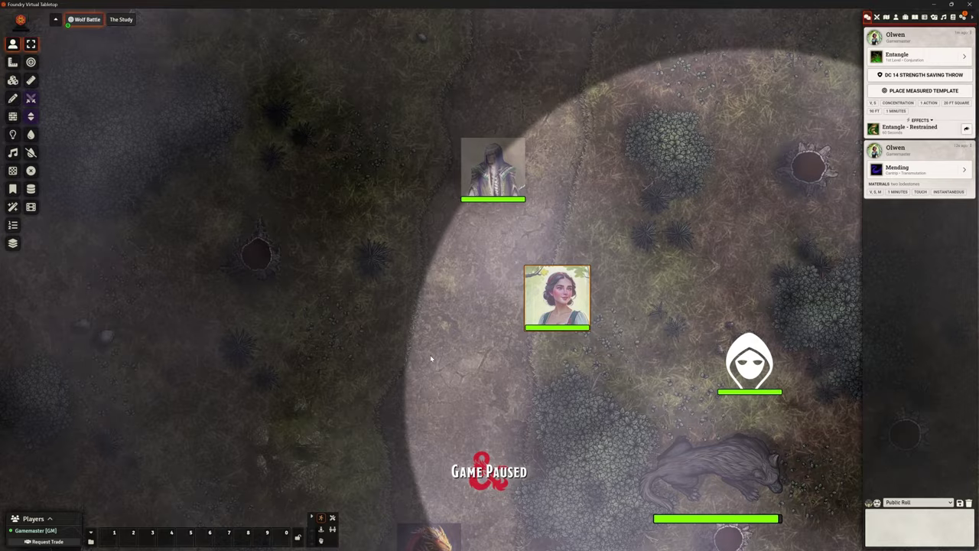
# Deselect the druid token and open the cleric's spell list with the cleric token visible beside it
pyautogui.scroll(-2, 453, 365)
pyautogui.press('Escape')
pyautogui.moveTo(265, 358); pyautogui.dragTo(316, 358)
pyautogui.doubleClick(316, 357)
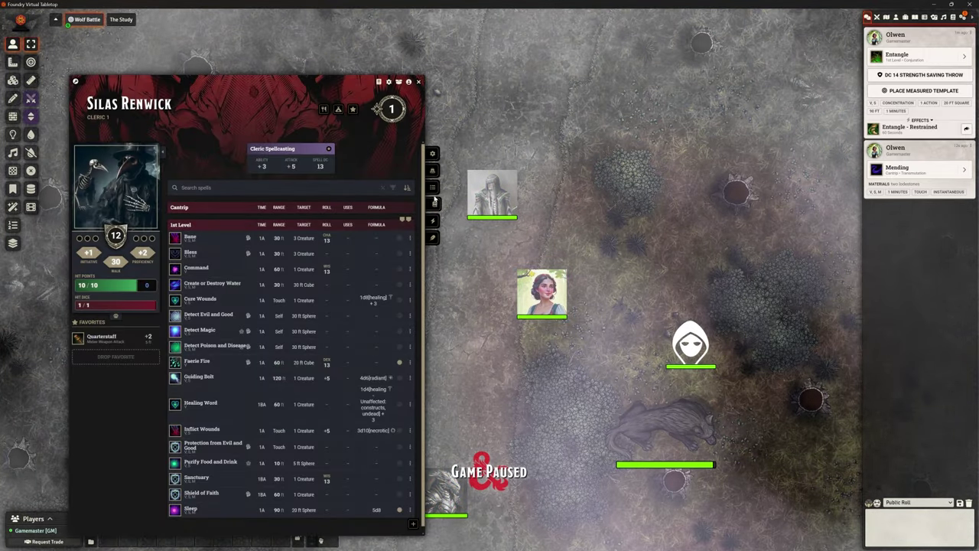
pyautogui.moveTo(490, 361); pyautogui.dragTo(583, 348)
pyautogui.scroll(3, 583, 348)
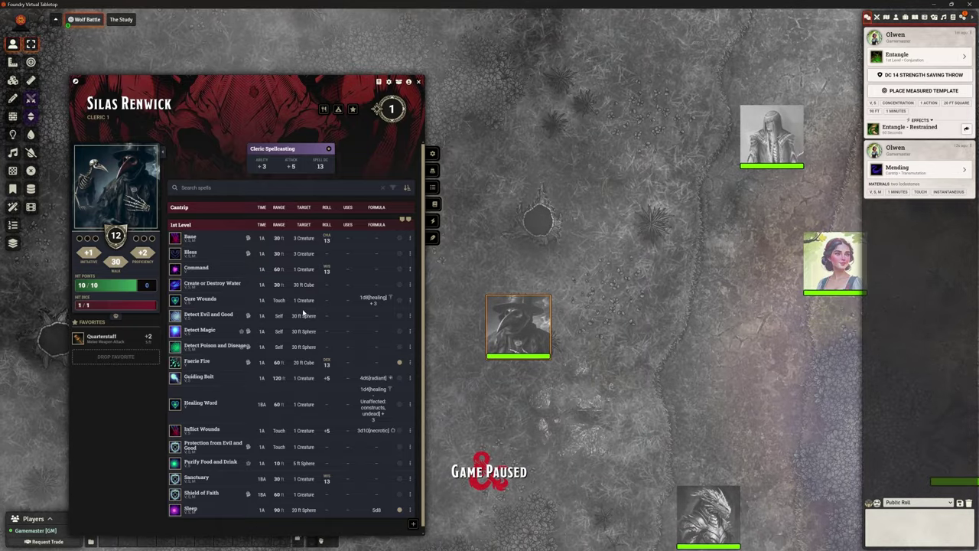
pyautogui.click(174, 377)
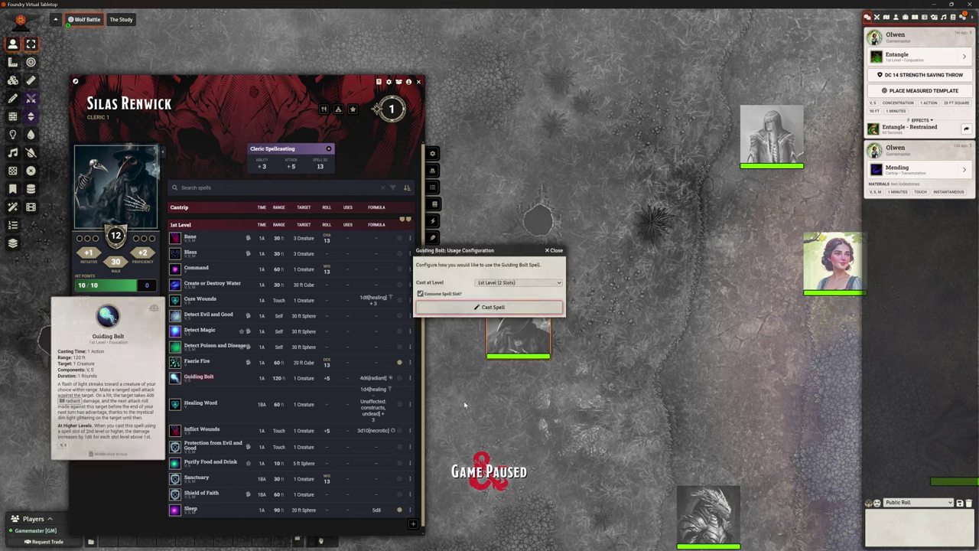
pyautogui.moveTo(488, 247); pyautogui.dragTo(513, 115)
pyautogui.click(446, 159)
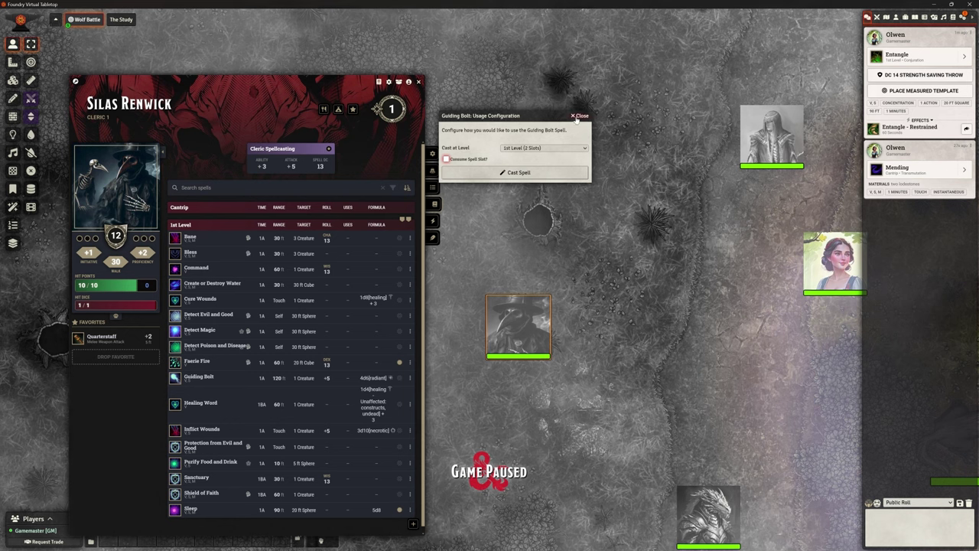
pyautogui.press('Escape')
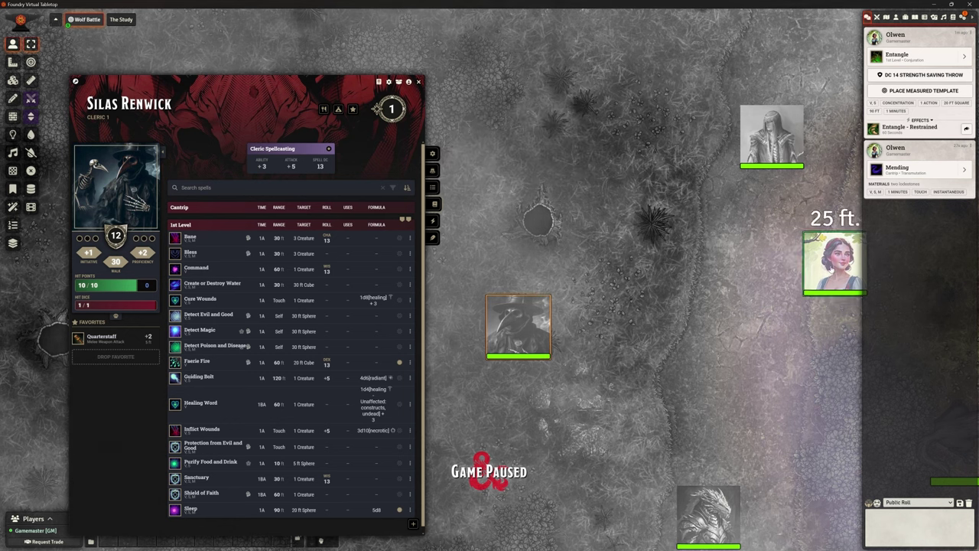
# Target the druid token, cast the cleric's Guiding Bolt at 1st level and make a normal public attack roll
pyautogui.press('t')
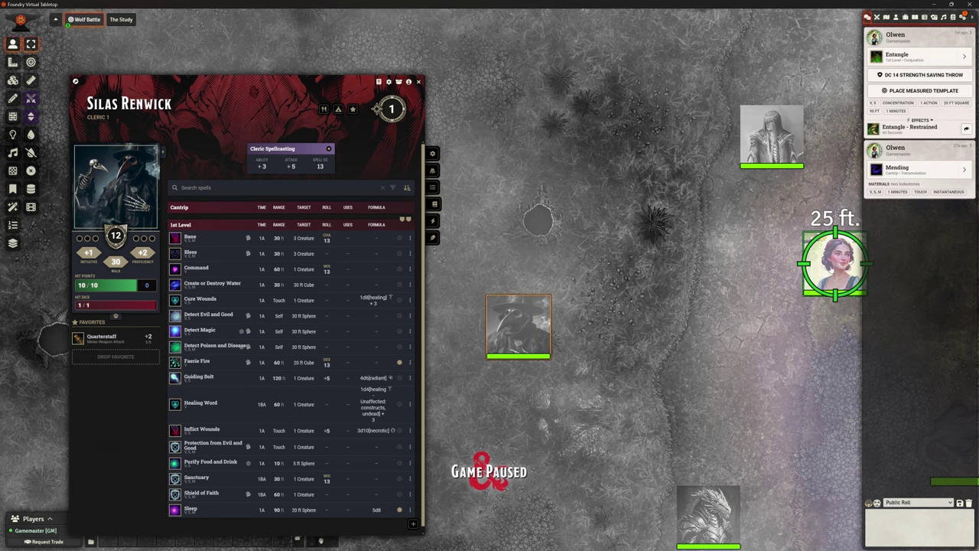
pyautogui.click(201, 385)
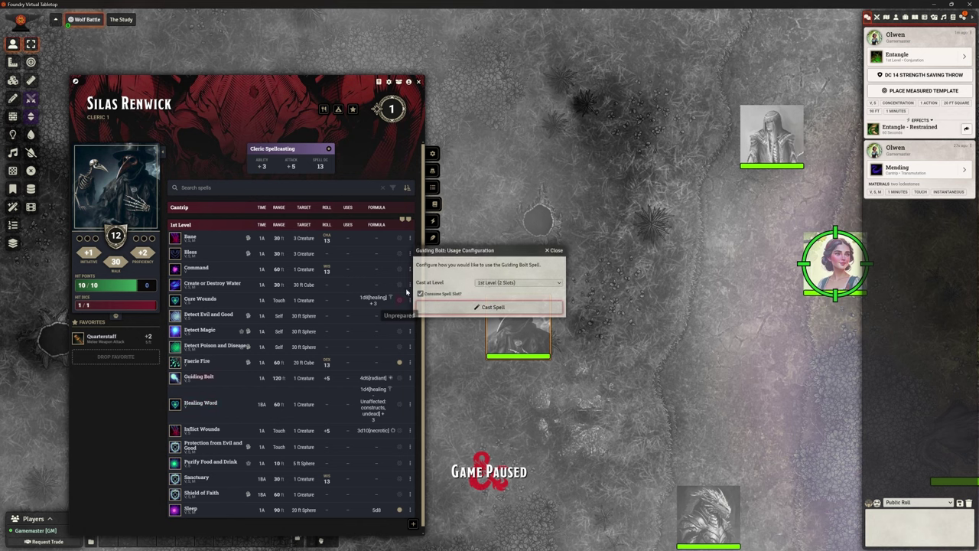
pyautogui.click(465, 308)
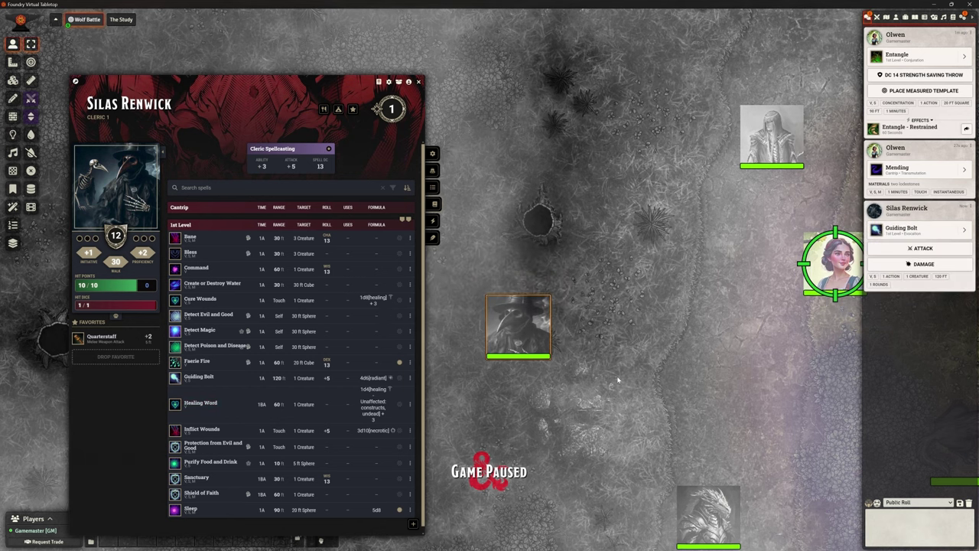
pyautogui.click(921, 248)
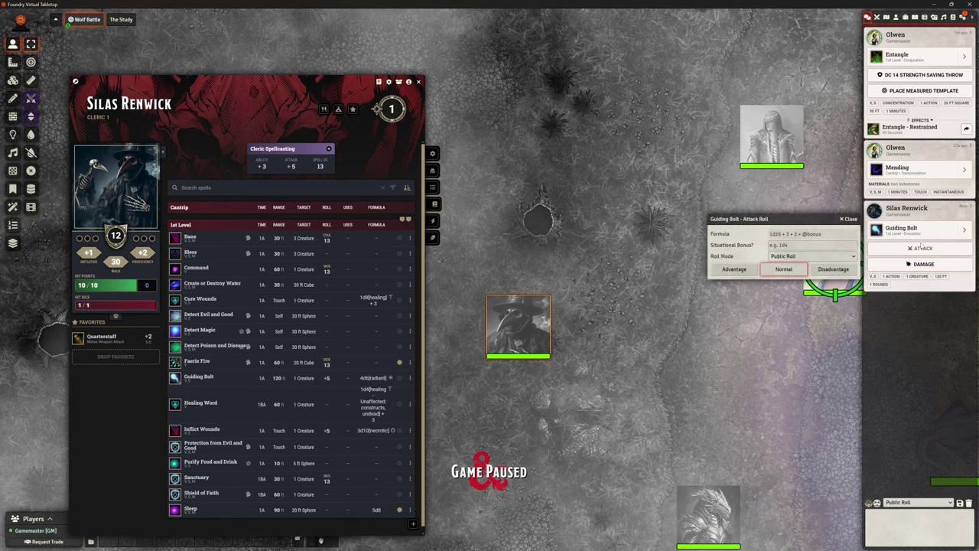
pyautogui.click(784, 268)
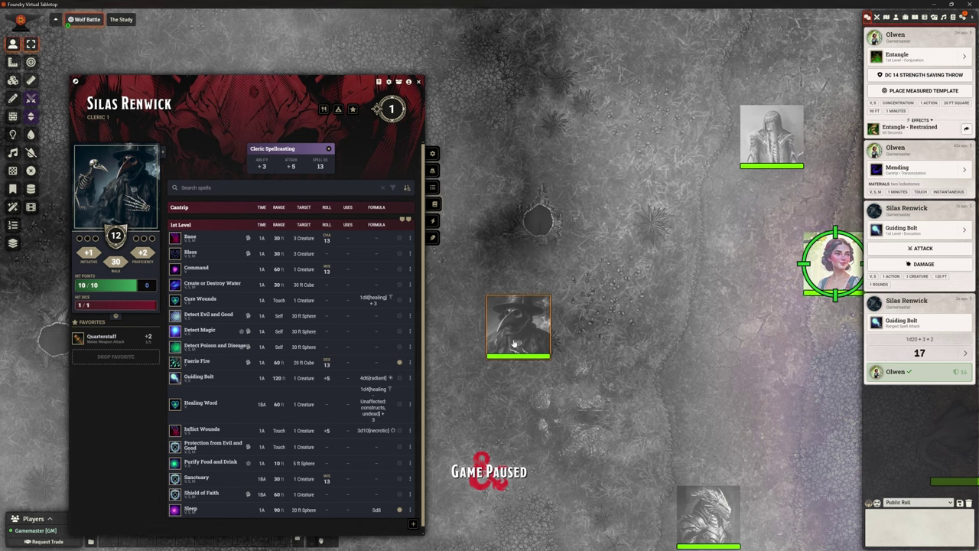
# Open the cleric's Guiding Bolt item, examine its Automated Animations options with item customization switched on, and close both windows without submitting
pyautogui.moveTo(198, 380)
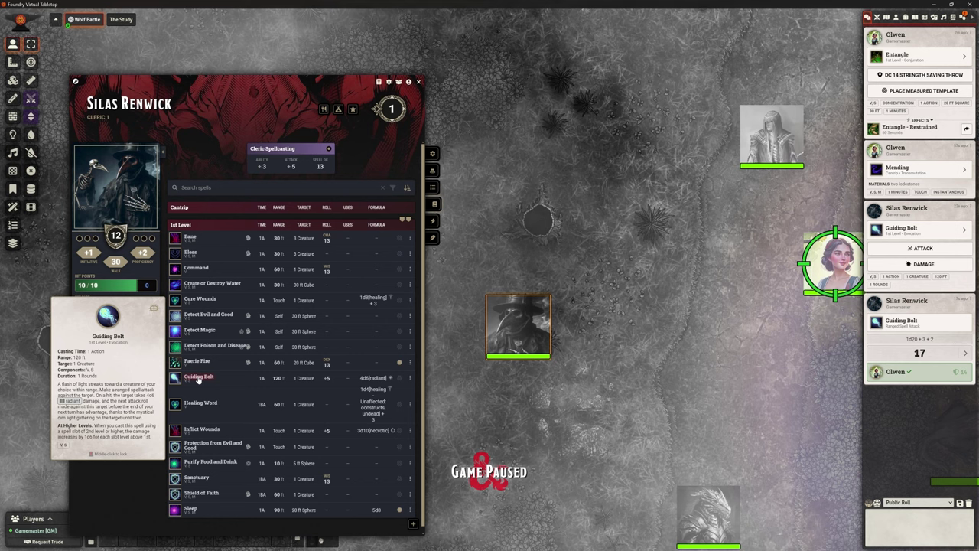
pyautogui.click(410, 378)
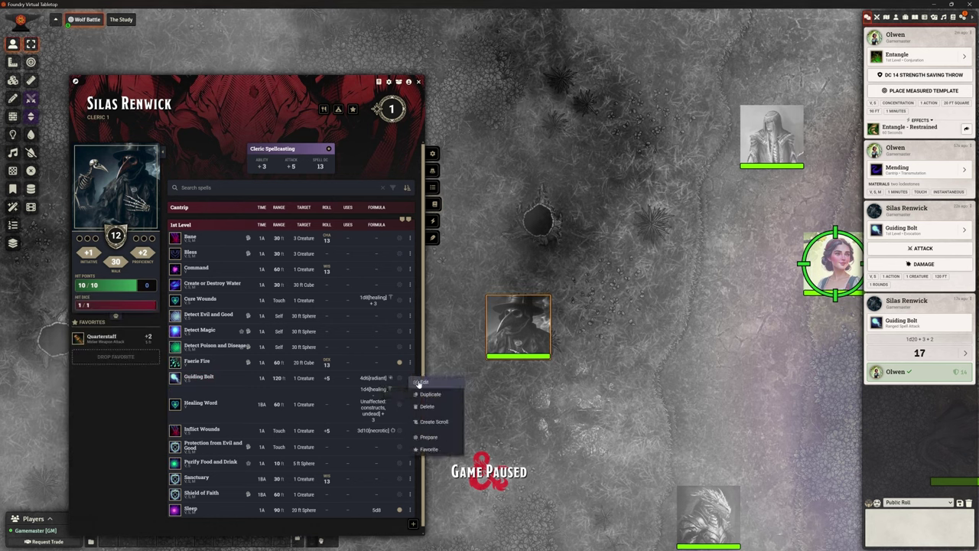
pyautogui.click(423, 382)
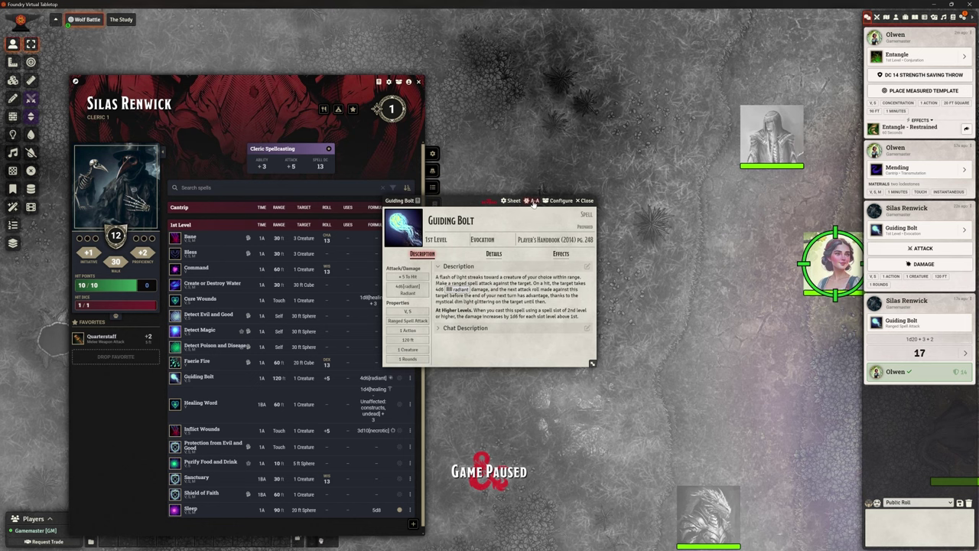
pyautogui.click(533, 201)
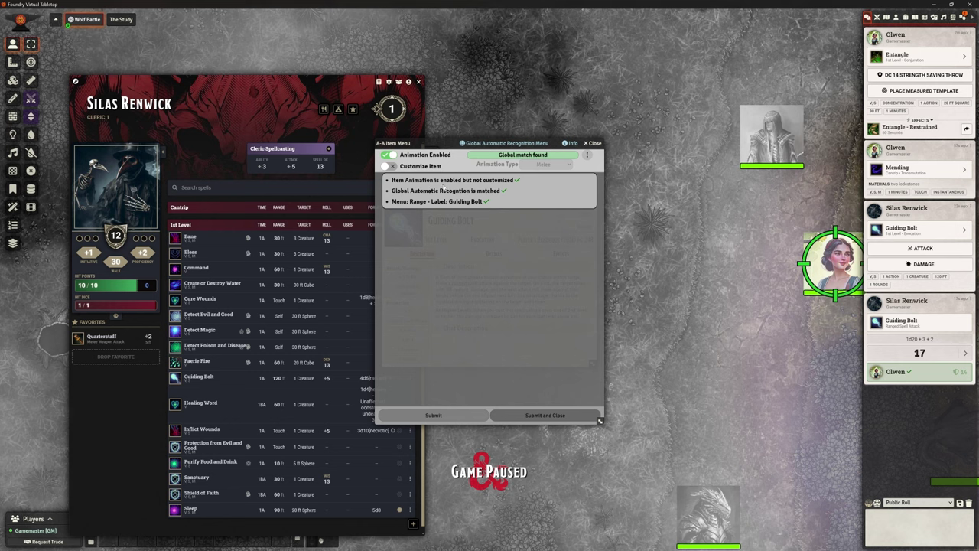
pyautogui.click(387, 166)
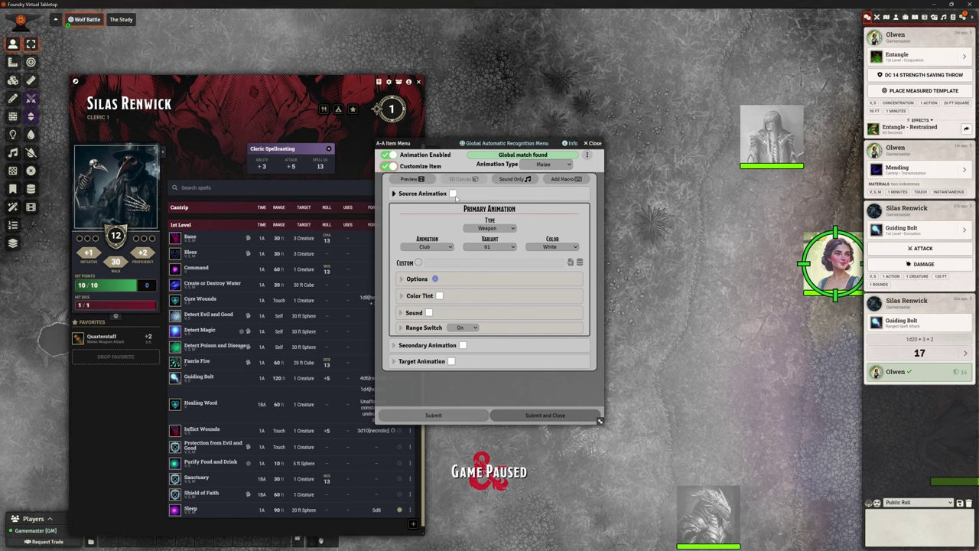
pyautogui.click(595, 144)
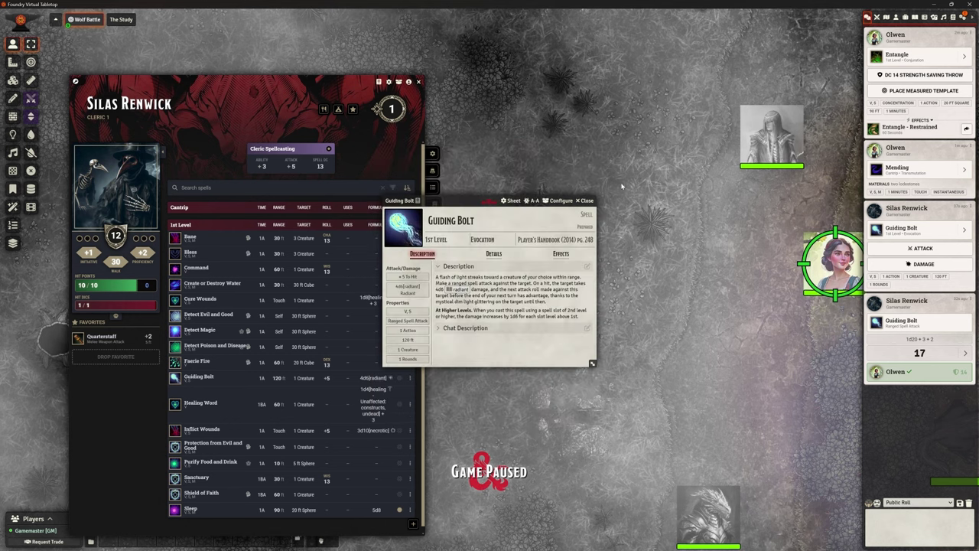
pyautogui.press('Escape')
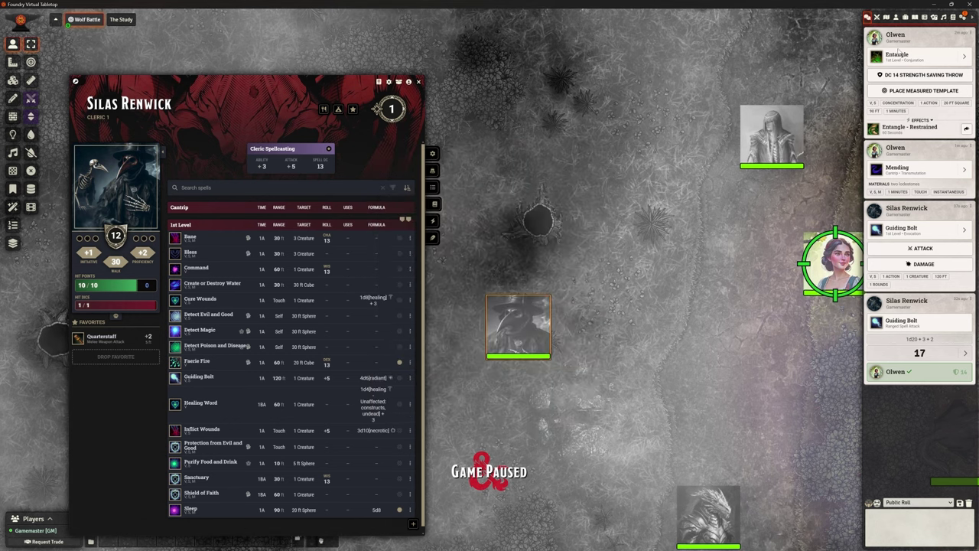
# Open the Global Automatic Recognition Menu from the Automated Animations game settings, move it clear of the character sheet and show the Range entries
pyautogui.click(961, 17)
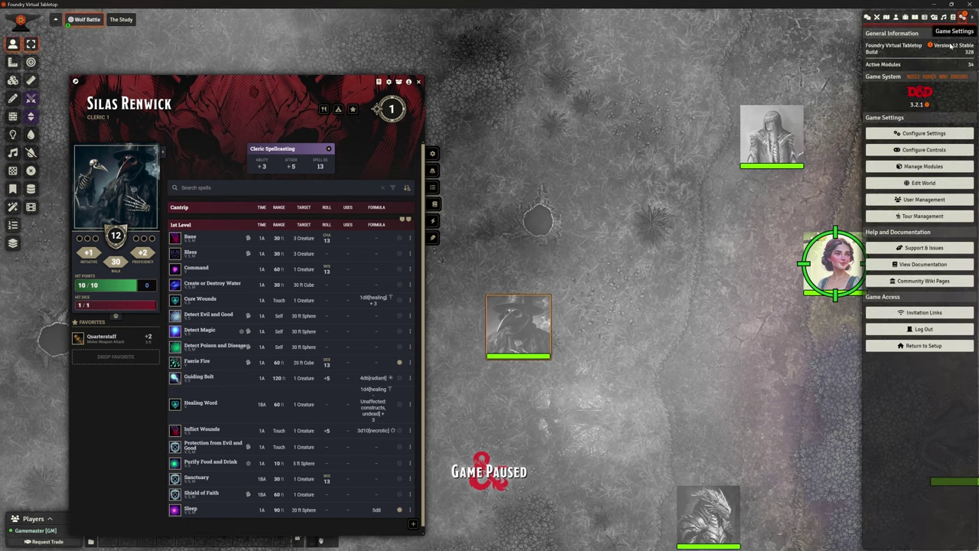
pyautogui.click(918, 134)
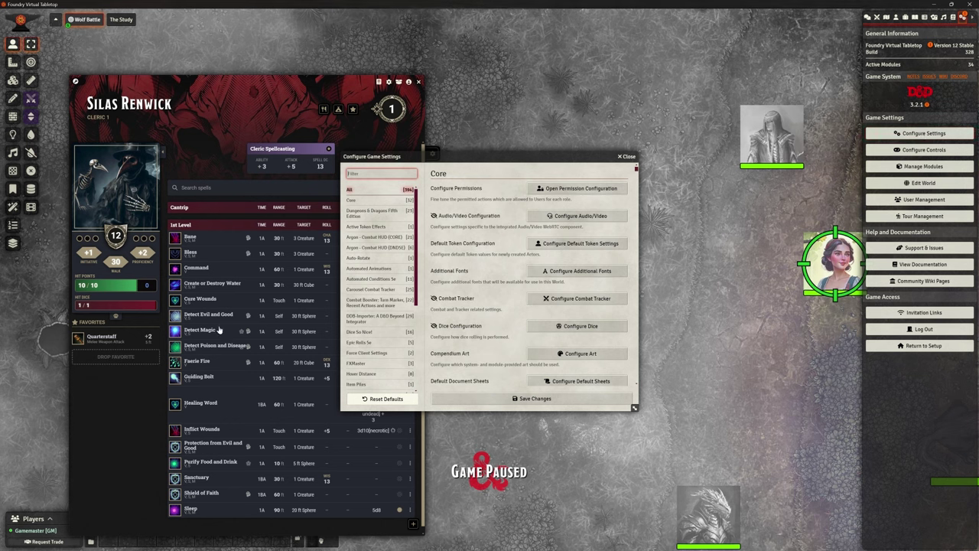
pyautogui.moveTo(227, 304)
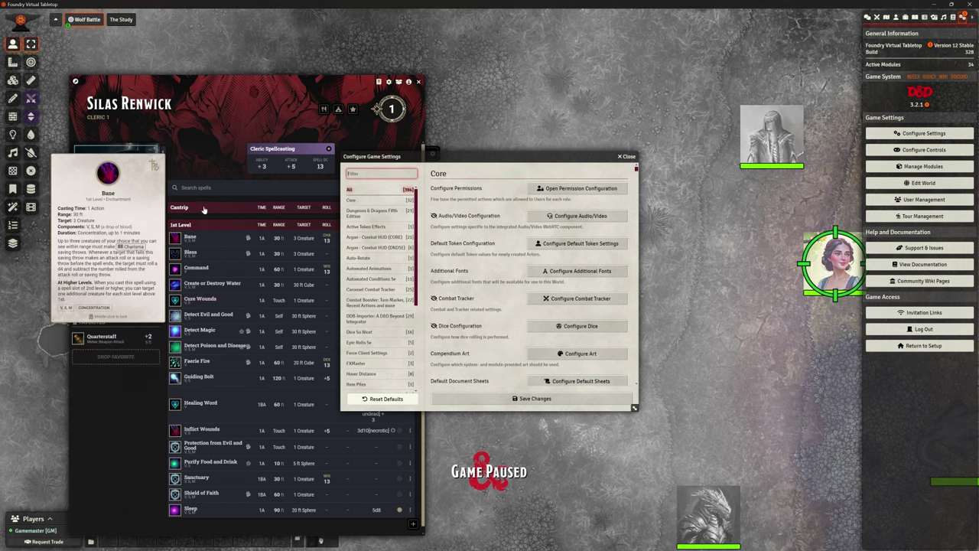
pyautogui.moveTo(475, 156); pyautogui.dragTo(649, 120)
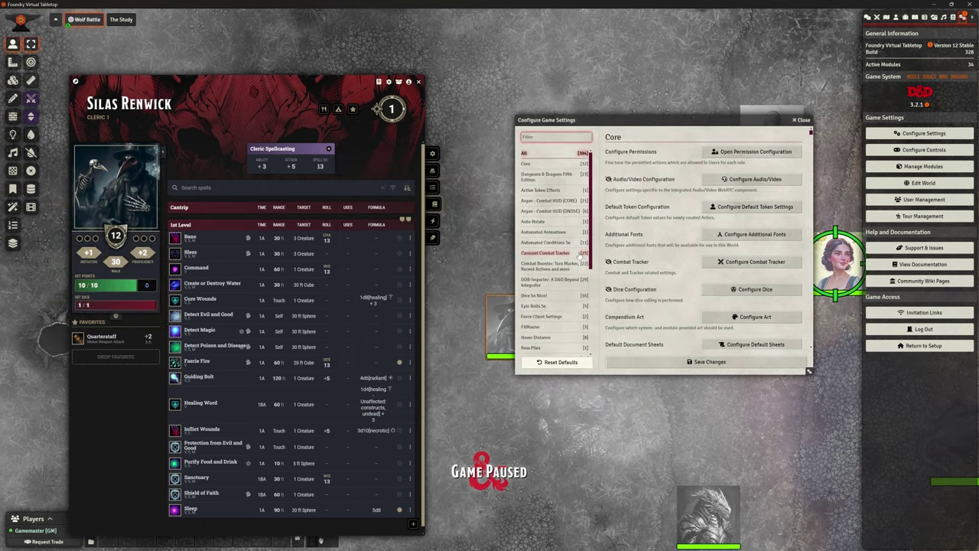
pyautogui.click(544, 231)
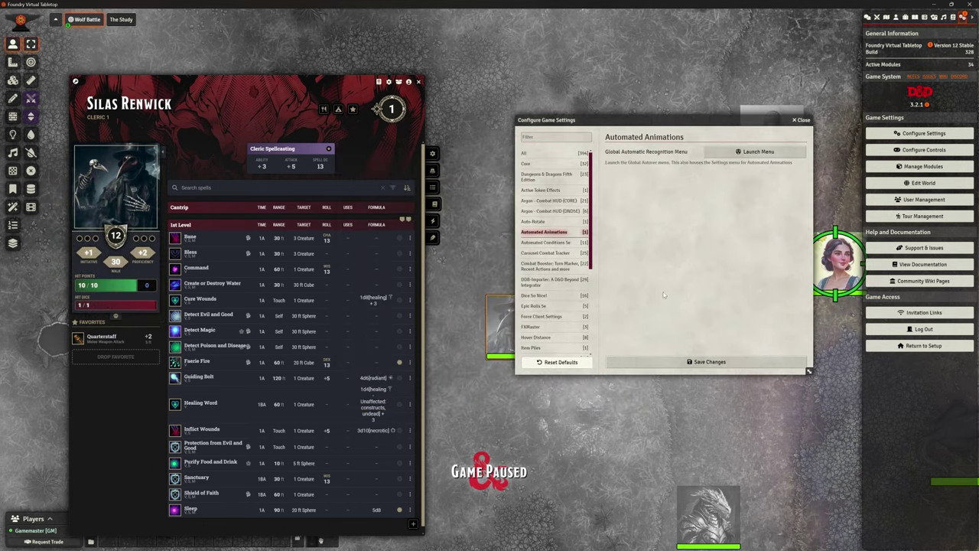
pyautogui.click(758, 151)
pyautogui.moveTo(451, 133); pyautogui.dragTo(522, 151)
pyautogui.click(493, 163)
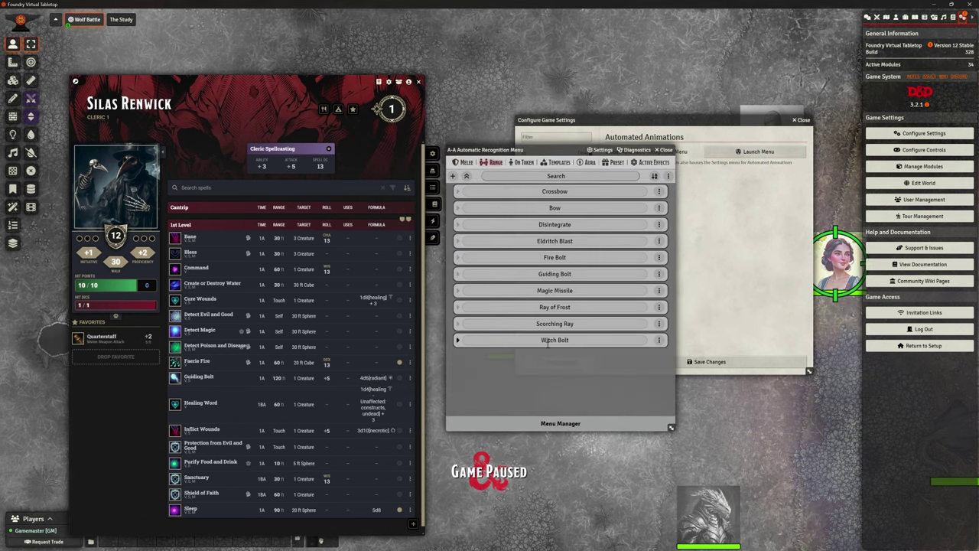
# Review the Guiding Bolt entry's source animation, set its primary animation color to White Blue and close the recognition menu
pyautogui.click(457, 276)
pyautogui.scroll(-2, 555, 300)
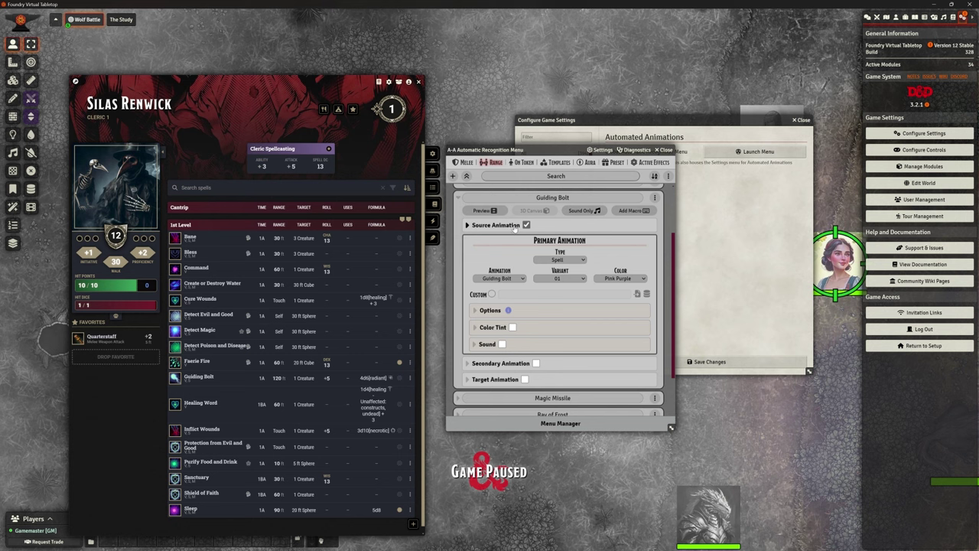
pyautogui.click(526, 224)
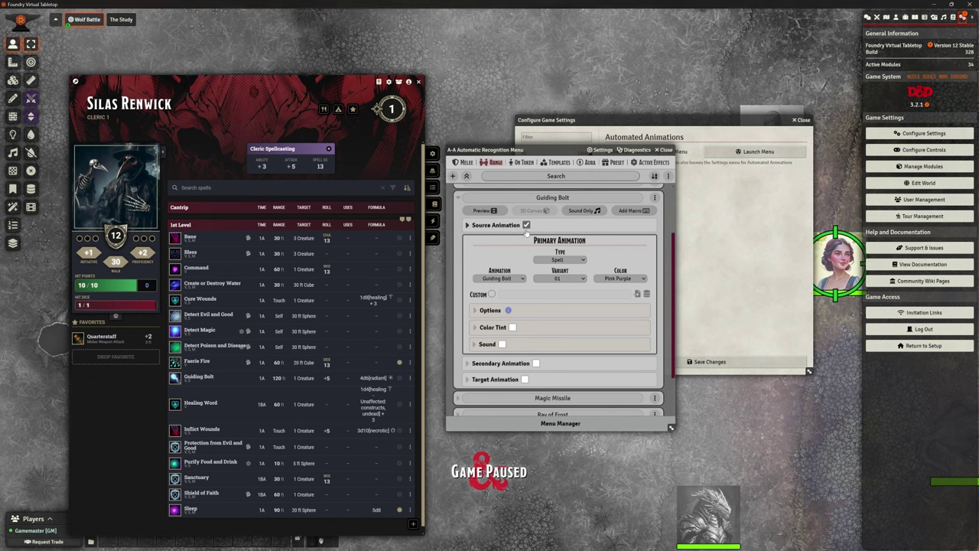
pyautogui.click(467, 225)
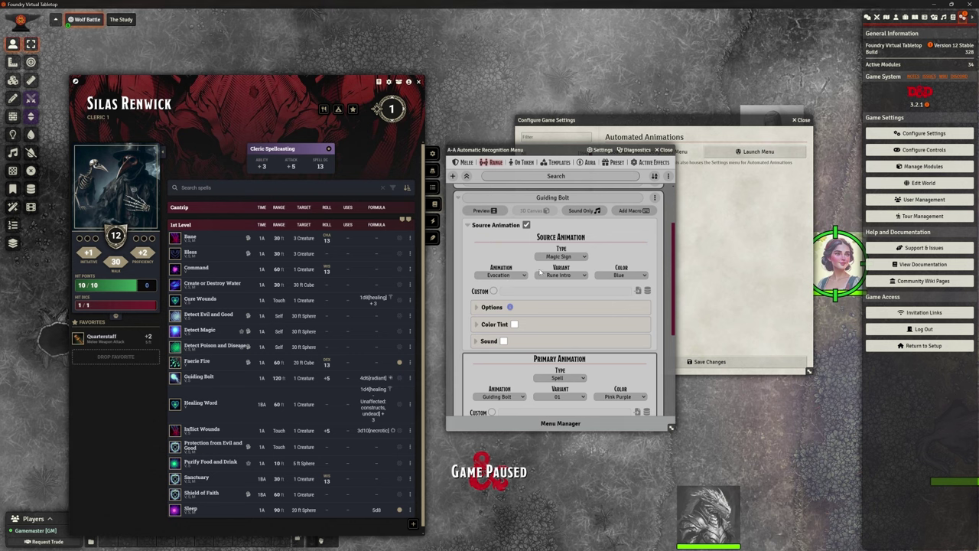
pyautogui.scroll(-3, 547, 258)
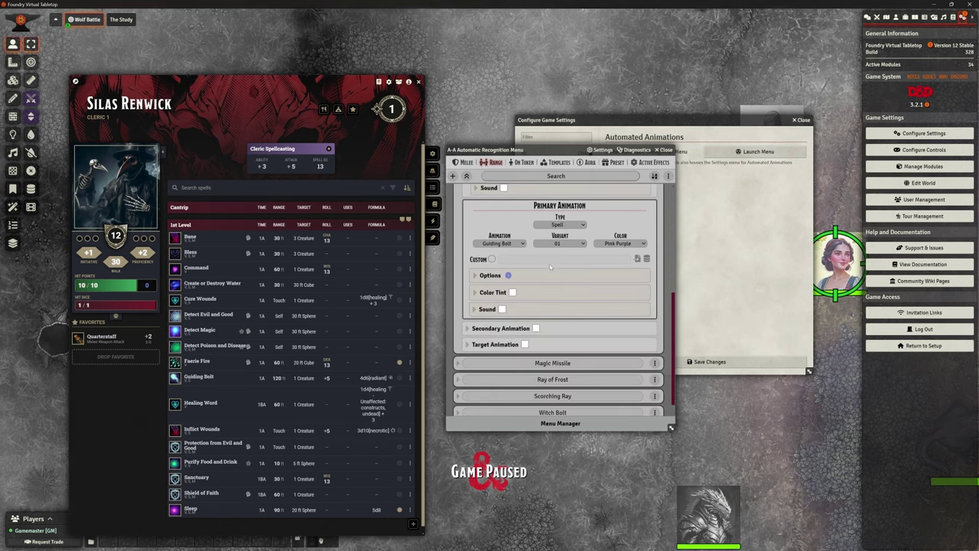
pyautogui.click(609, 243)
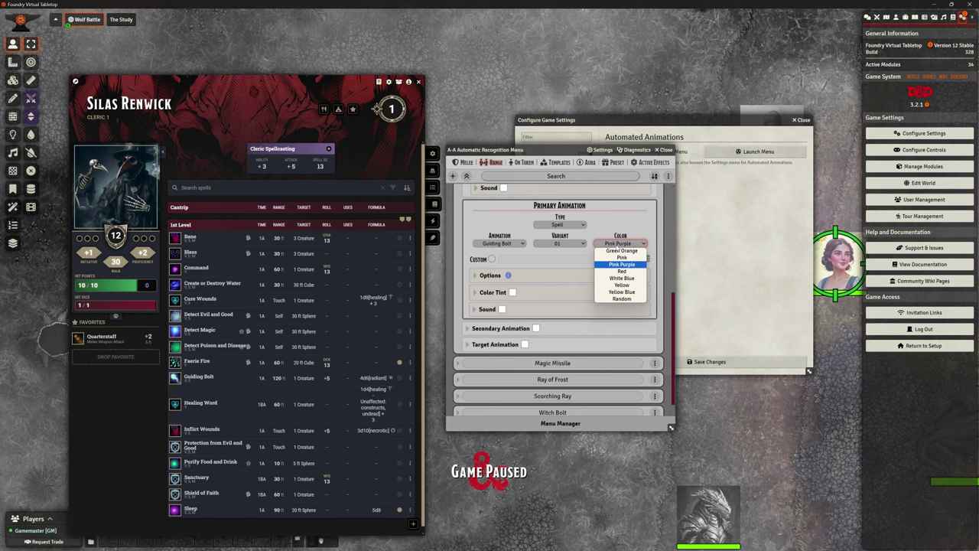
pyautogui.click(621, 277)
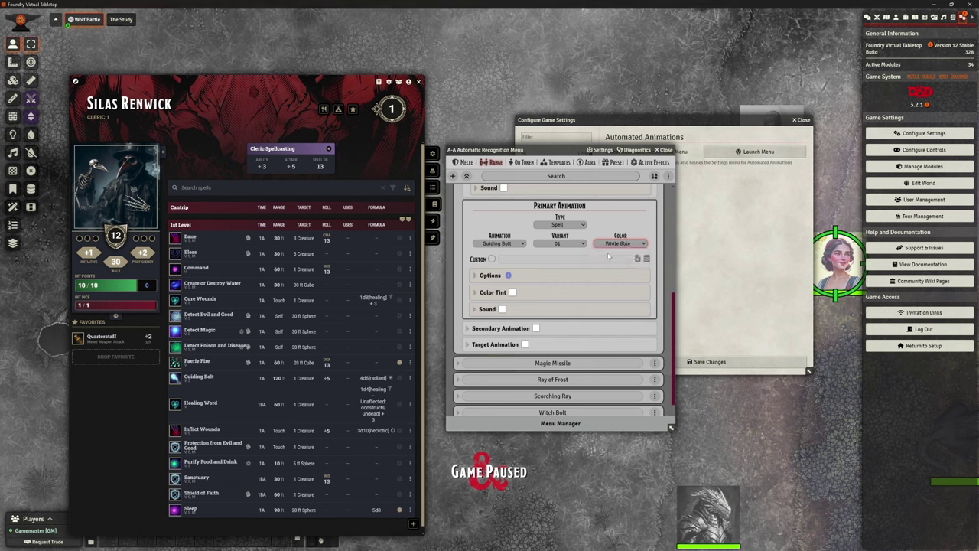
pyautogui.click(664, 150)
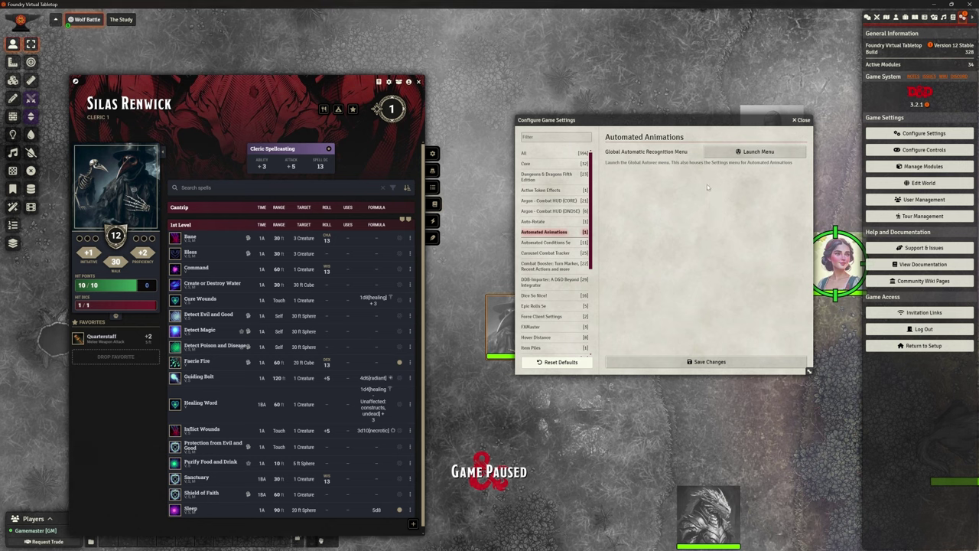
# Reopen the recognition menu, check the Guiding Bolt entry's primary animation color among the Range entries and collapse the entry
pyautogui.click(758, 151)
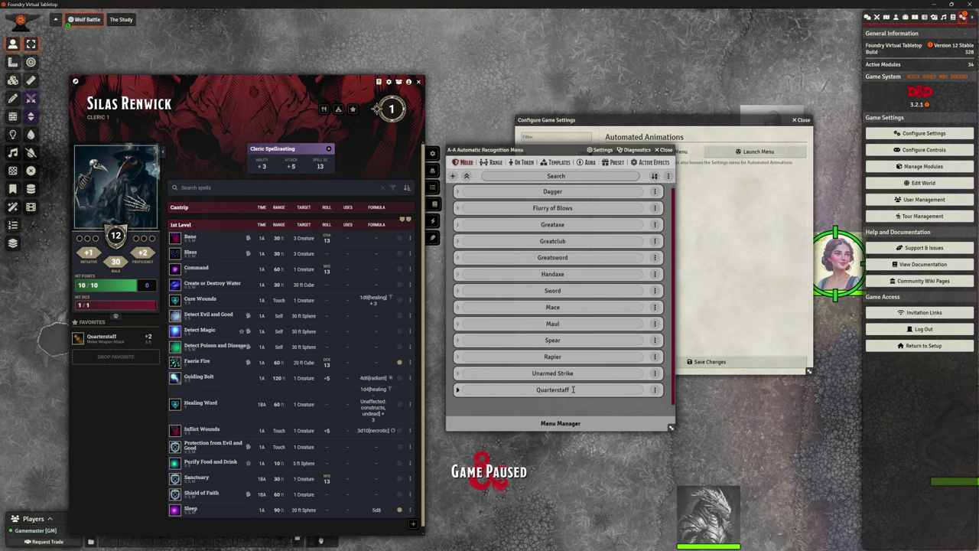
pyautogui.click(492, 162)
pyautogui.scroll(2, 470, 287)
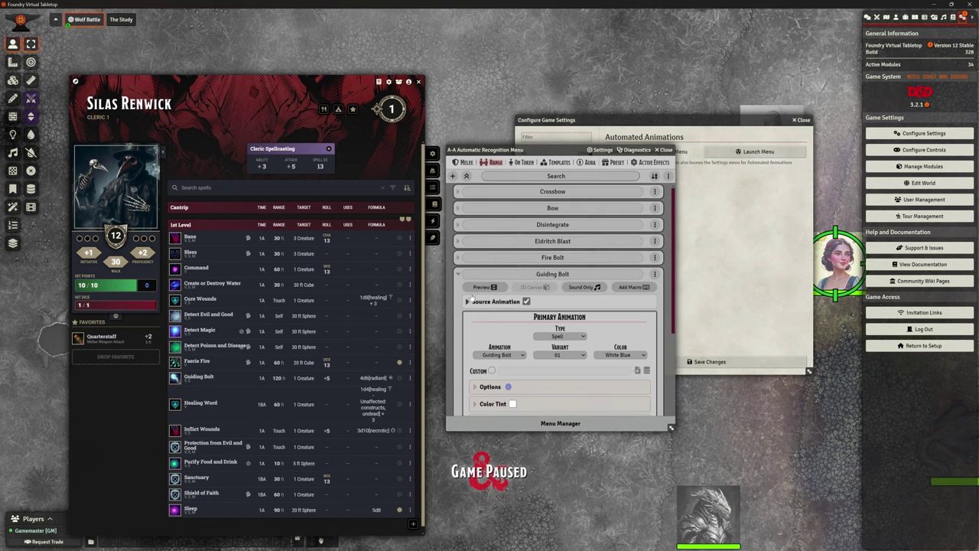
pyautogui.click(457, 274)
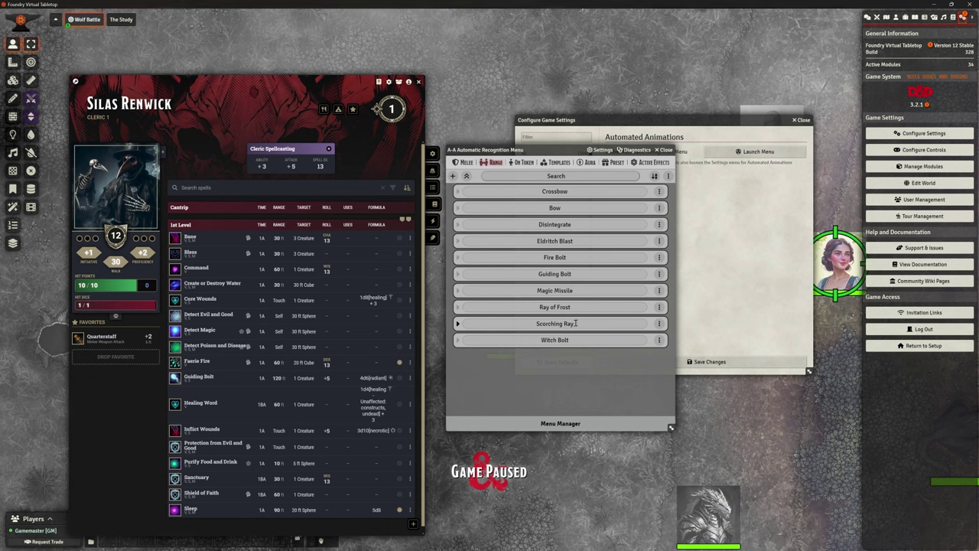
# Examine the Bane entry's source and primary animation settings among the On Token animations, and collapse the entry
pyautogui.click(525, 164)
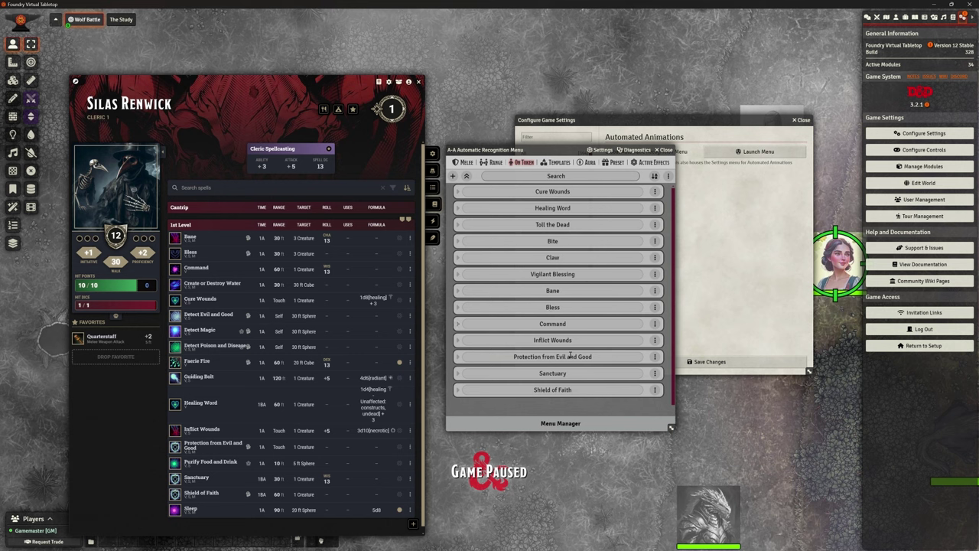
pyautogui.click(458, 292)
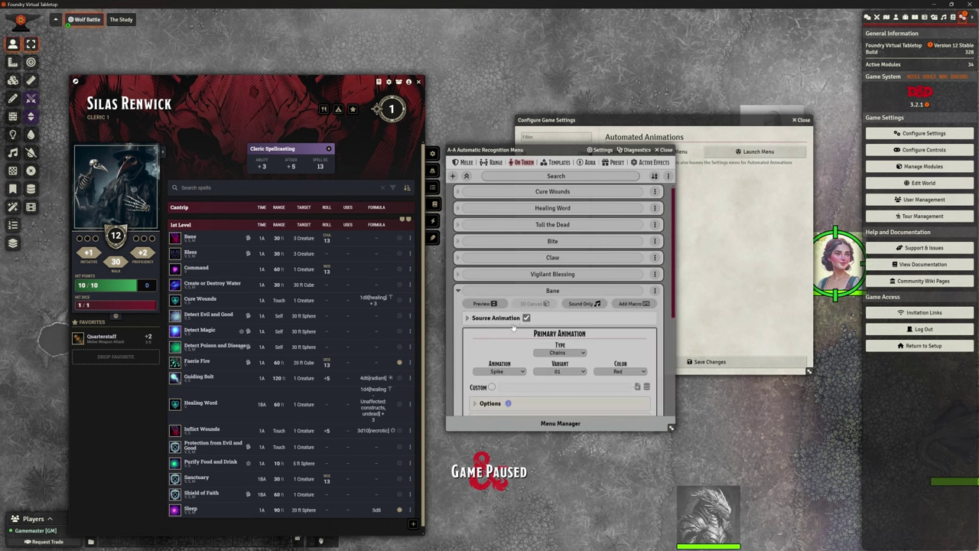
pyautogui.scroll(-1, 562, 322)
pyautogui.click(467, 241)
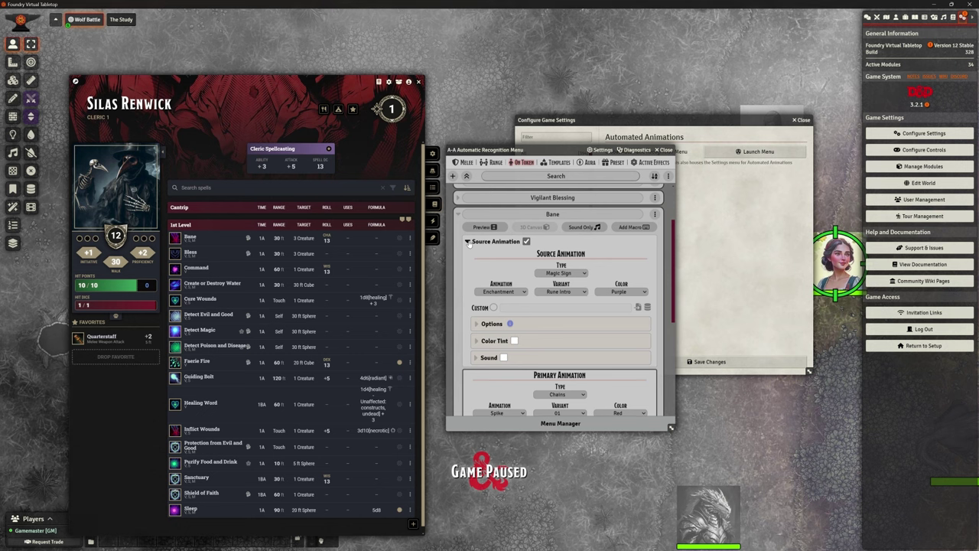
pyautogui.click(468, 241)
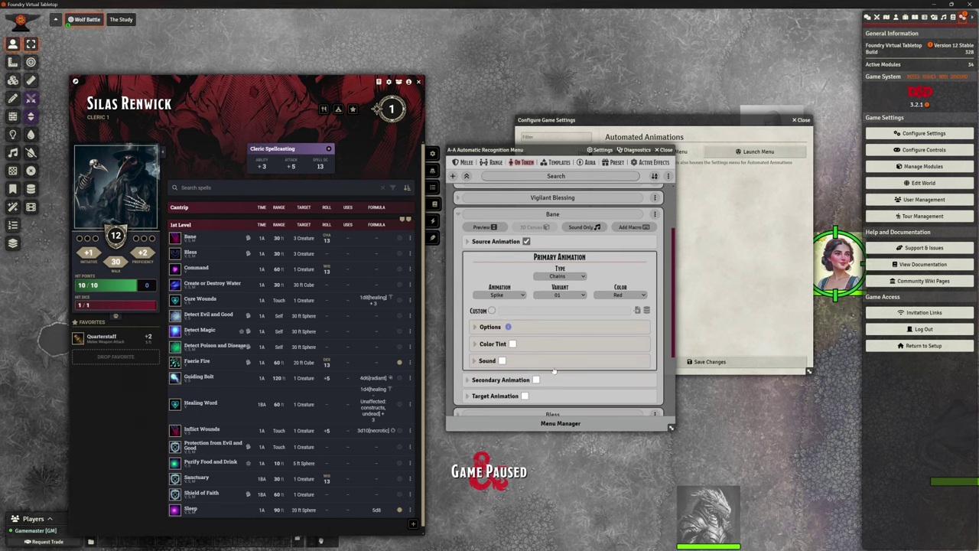
pyautogui.click(458, 214)
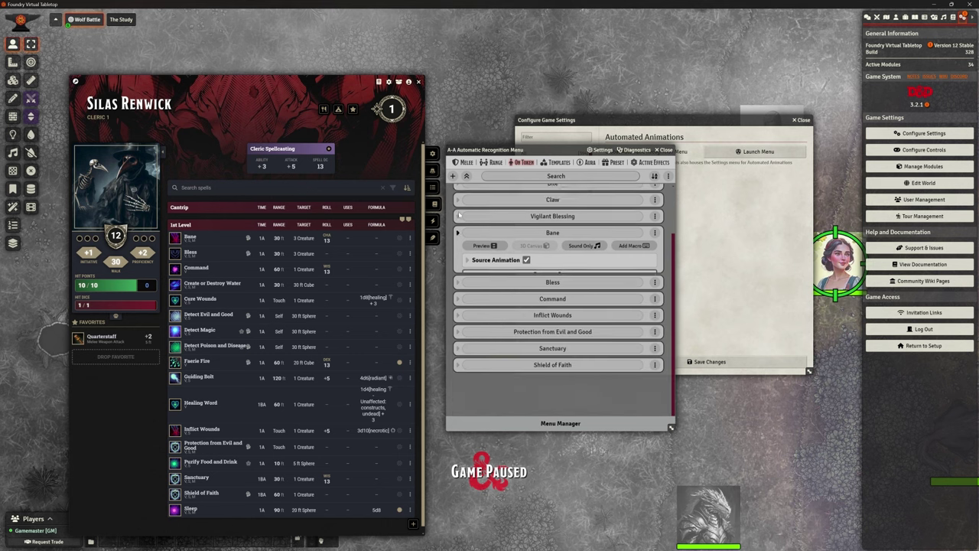
# Look through the spells and effects listed under Templates, On Token, Aura, Preset and Active Effects, and close the recognition menu
pyautogui.click(558, 163)
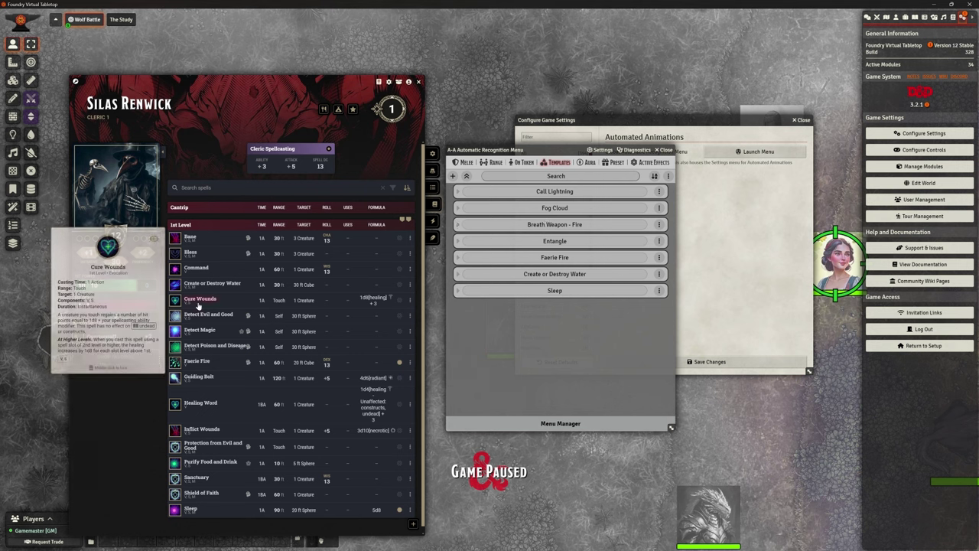
pyautogui.click(524, 163)
pyautogui.scroll(-2, 543, 249)
pyautogui.scroll(1, 562, 294)
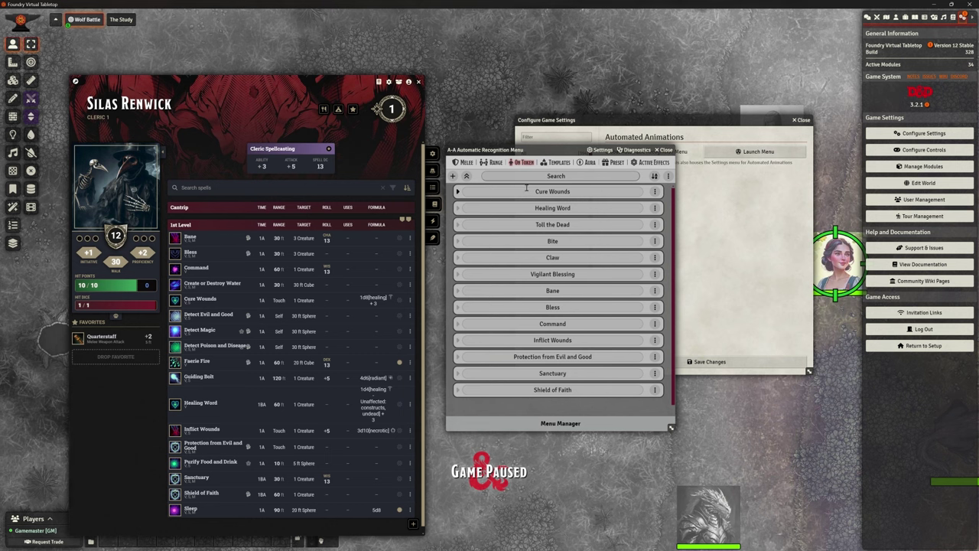
pyautogui.click(558, 163)
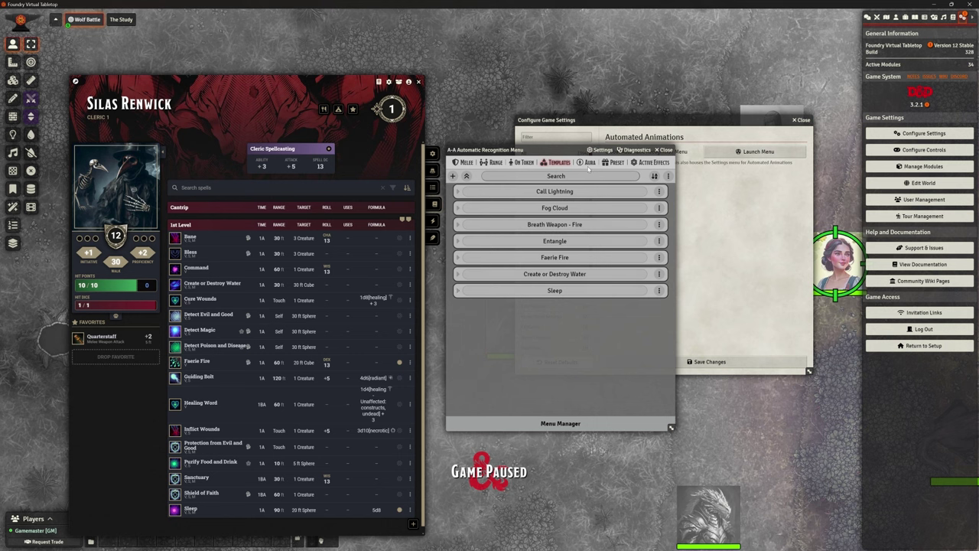
pyautogui.click(588, 163)
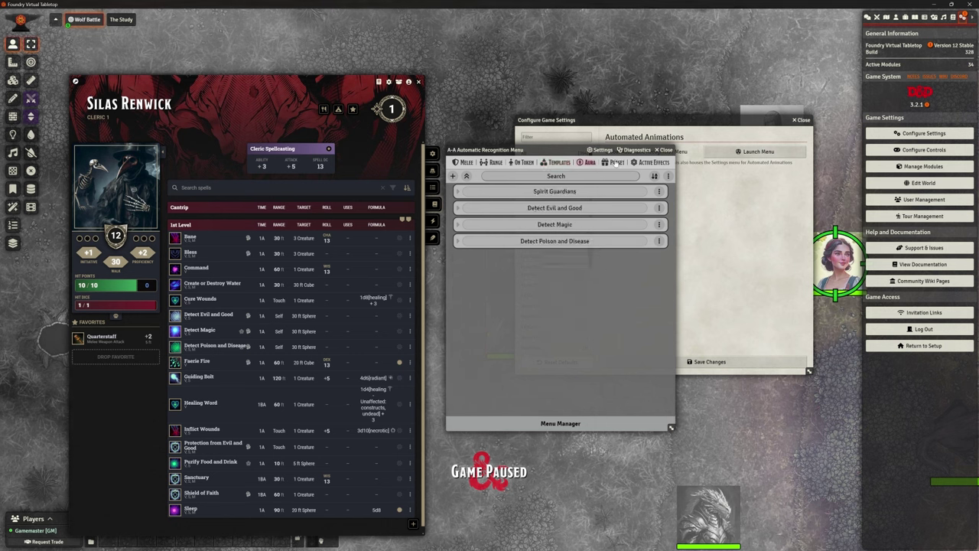
pyautogui.click(615, 163)
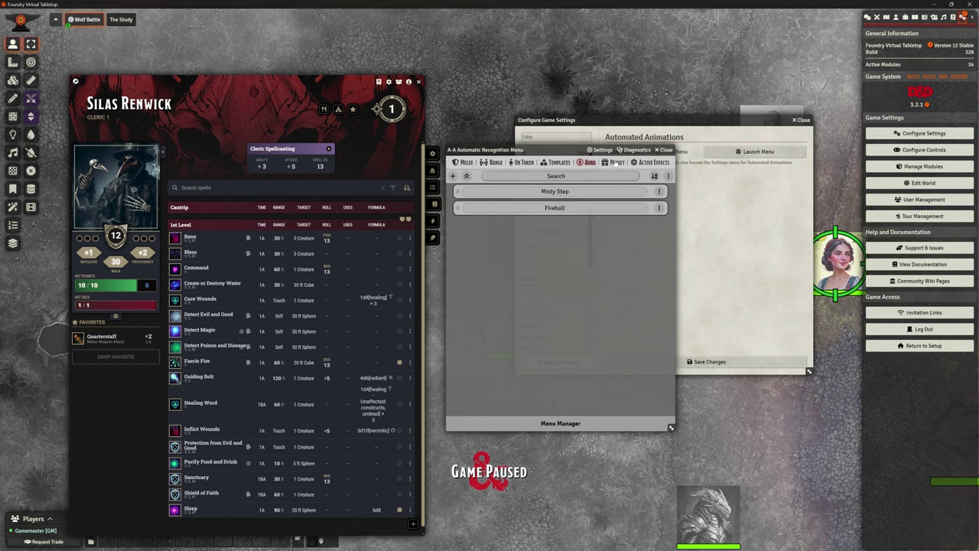
pyautogui.click(644, 163)
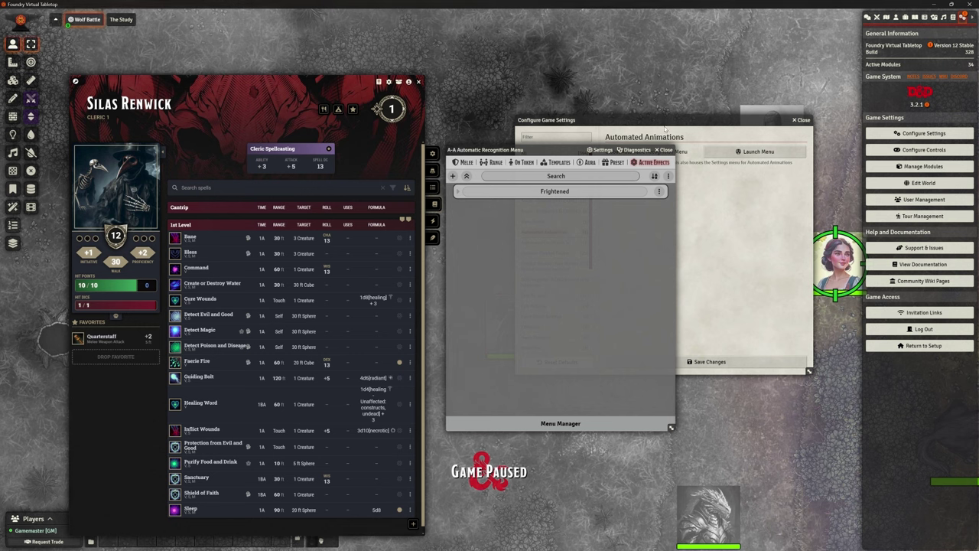
pyautogui.click(665, 150)
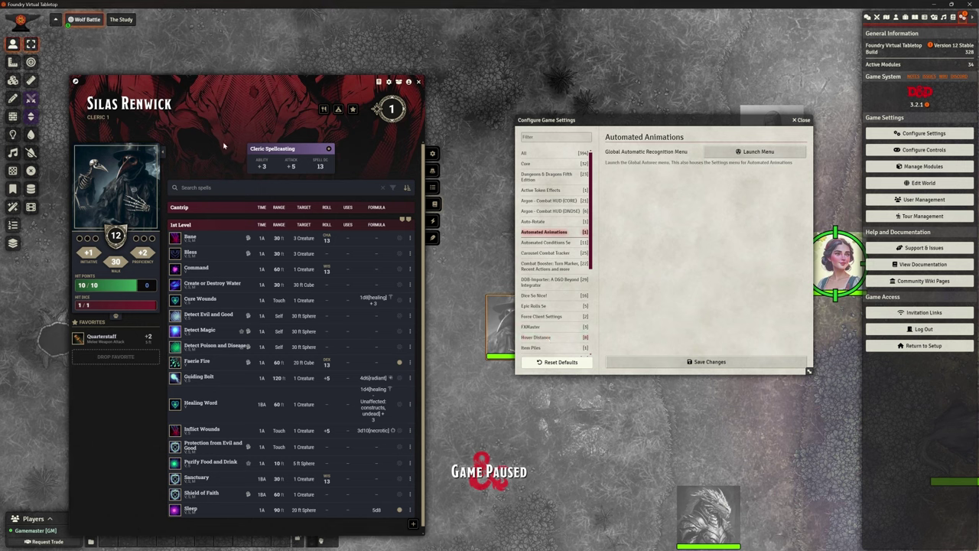
# Review the cleric's class and racial features, and examine the cleric's 1st-level spells and their descriptions
pyautogui.click(433, 170)
pyautogui.click(432, 205)
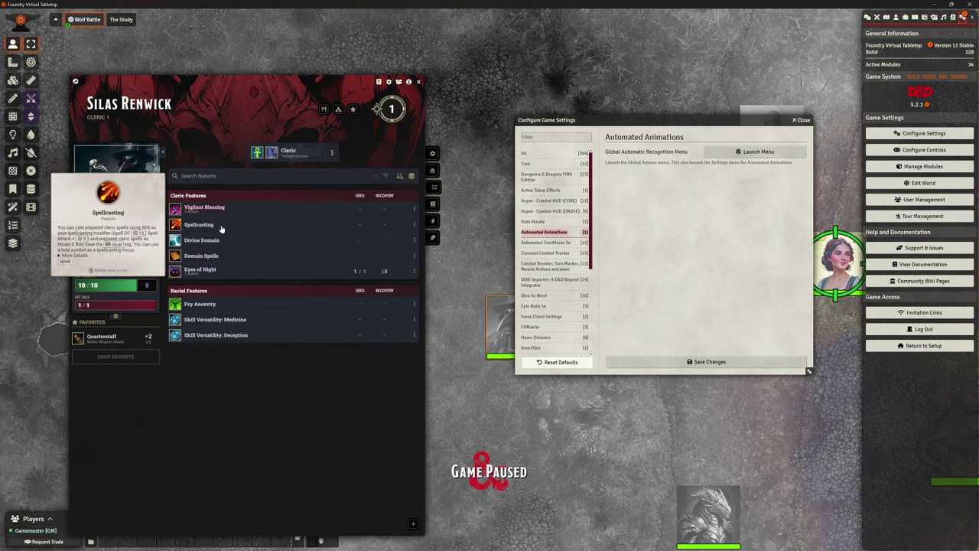
pyautogui.moveTo(205, 211)
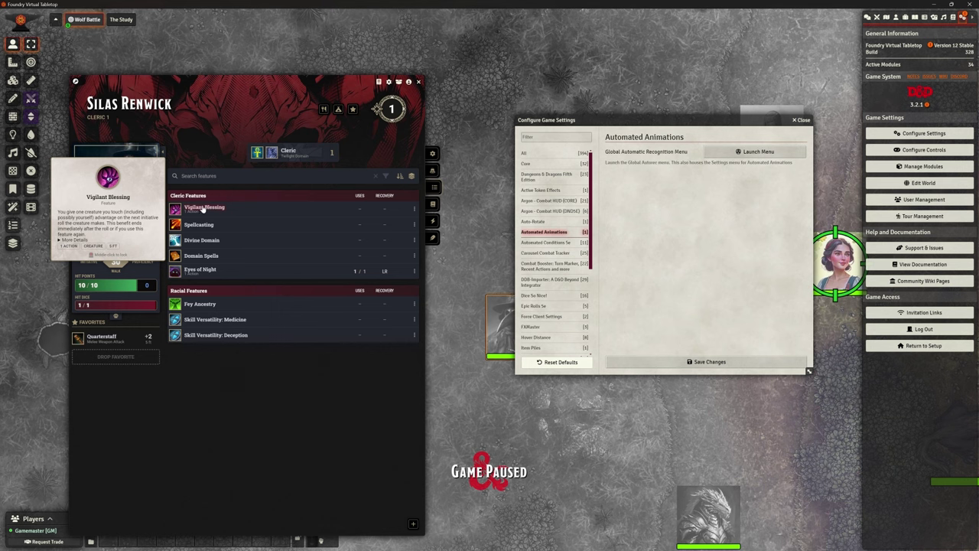
pyautogui.moveTo(206, 272)
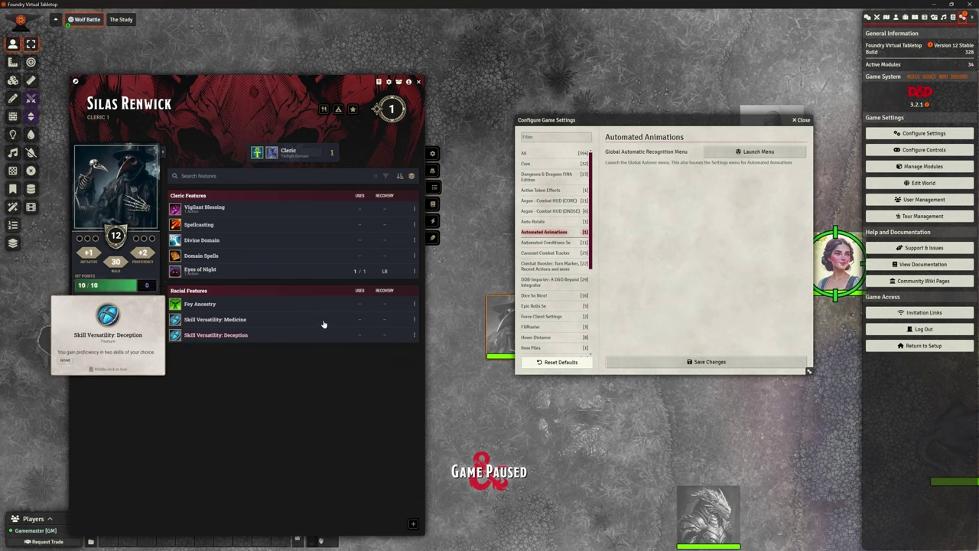
pyautogui.click(433, 204)
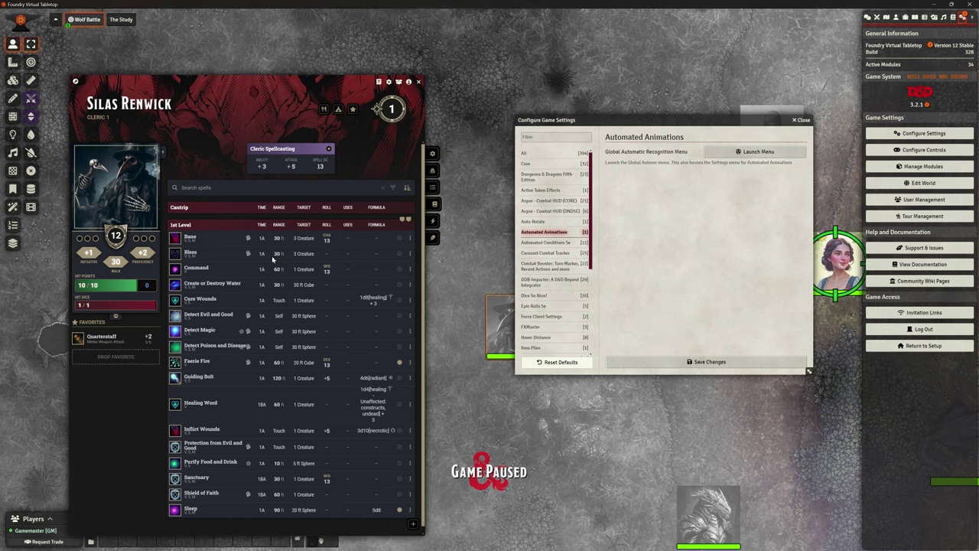
pyautogui.moveTo(203, 301)
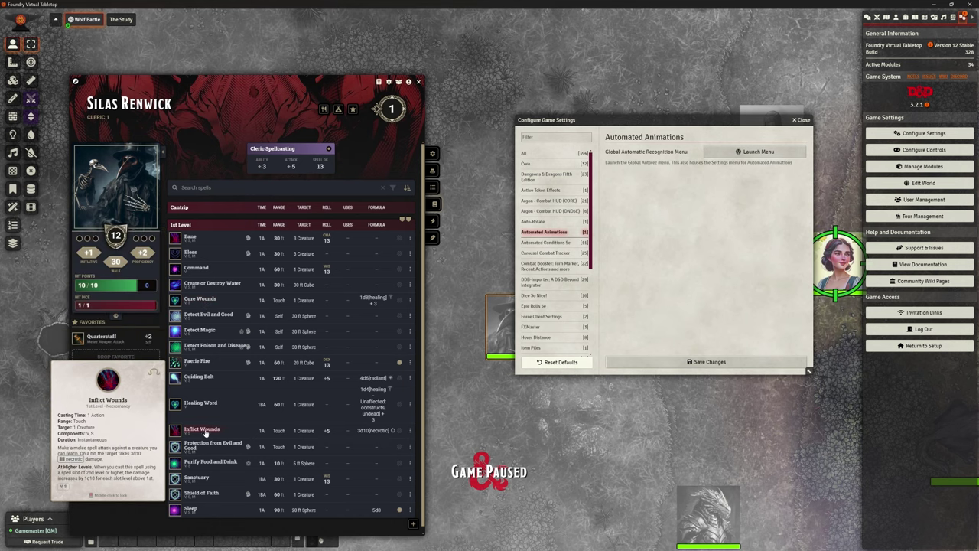
pyautogui.moveTo(218, 447)
pyautogui.scroll(-1, 222, 453)
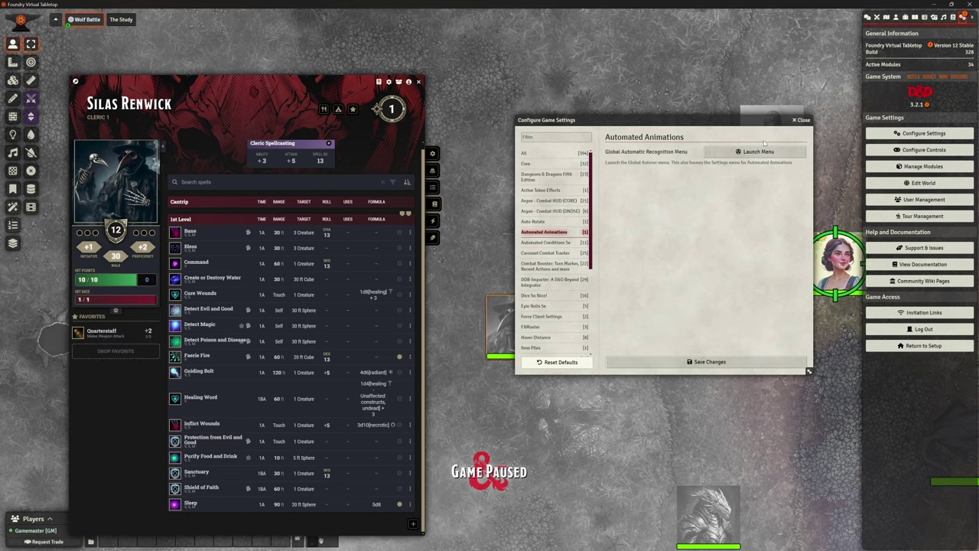
# Close the game settings and the cleric's sheet, and move the cleric's token to 10 ft from the druid, straight below the hooded token
pyautogui.click(800, 120)
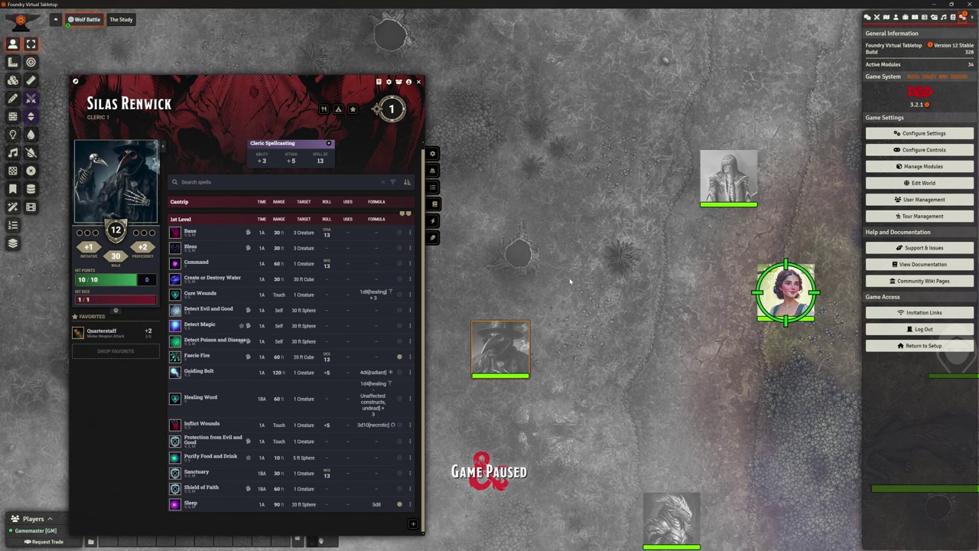
pyautogui.click(417, 82)
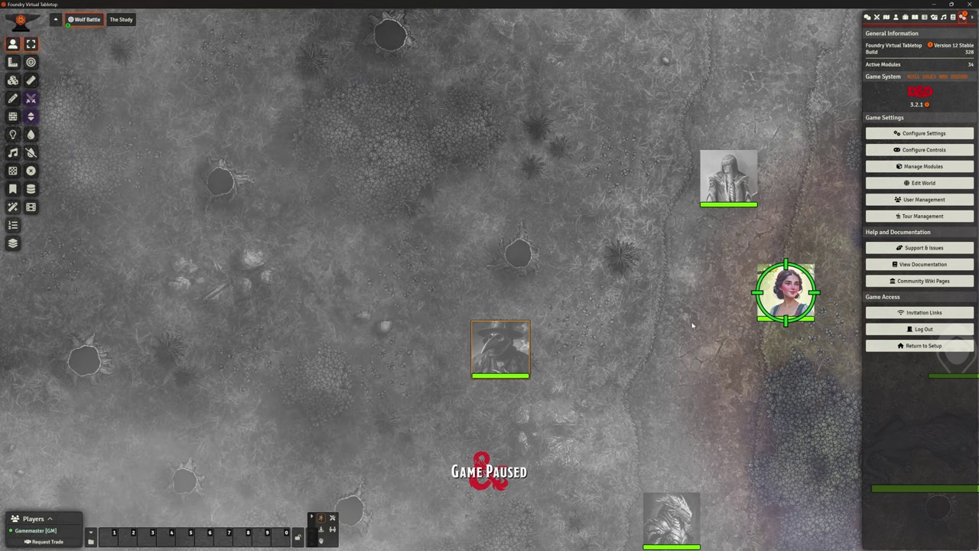
pyautogui.moveTo(509, 348); pyautogui.dragTo(734, 404)
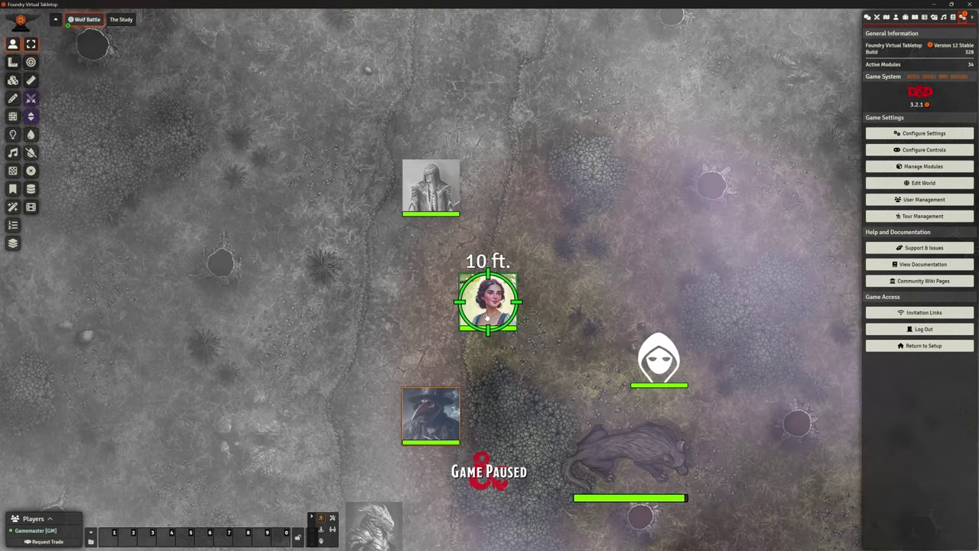
# Open the druid's and the warlock's character sheets from their tokens and display the warlock's features
pyautogui.doubleClick(487, 316)
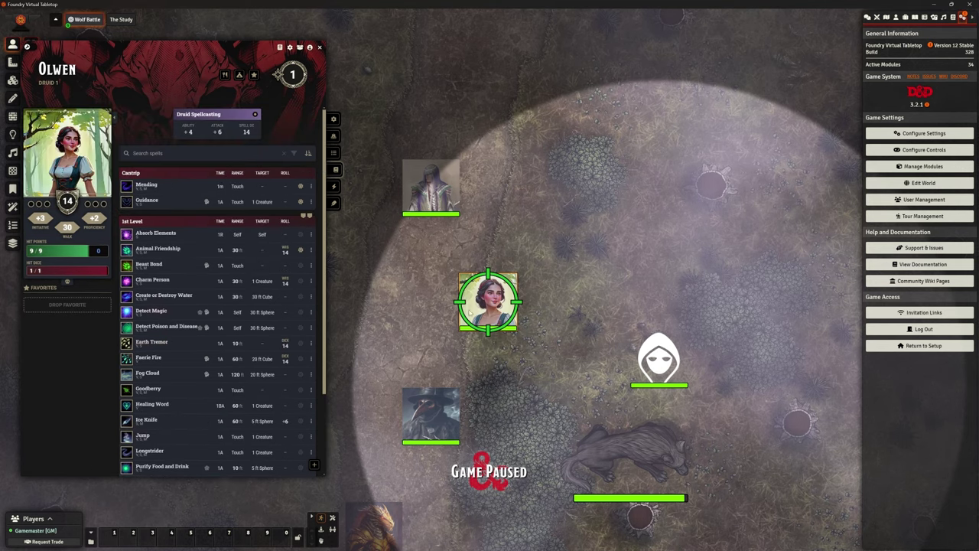
pyautogui.doubleClick(372, 527)
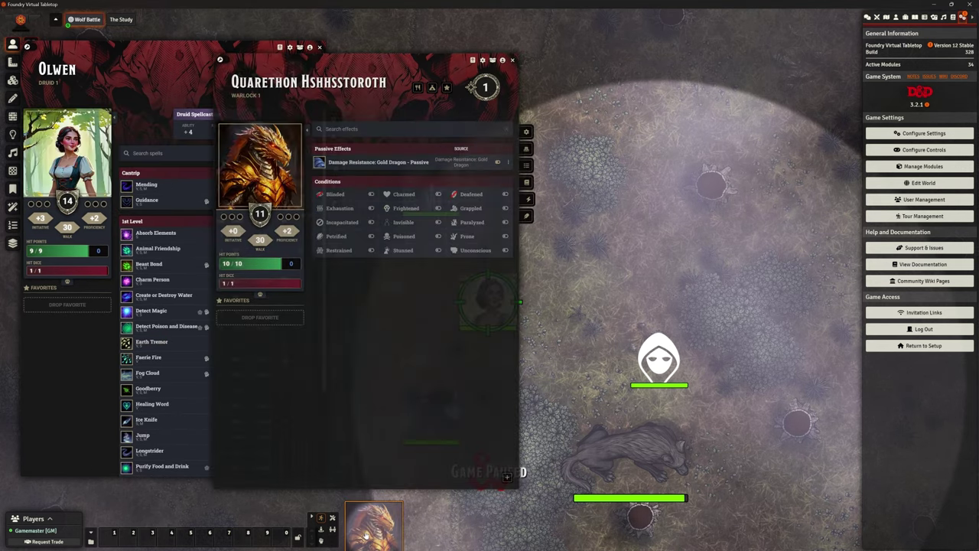
pyautogui.click(527, 167)
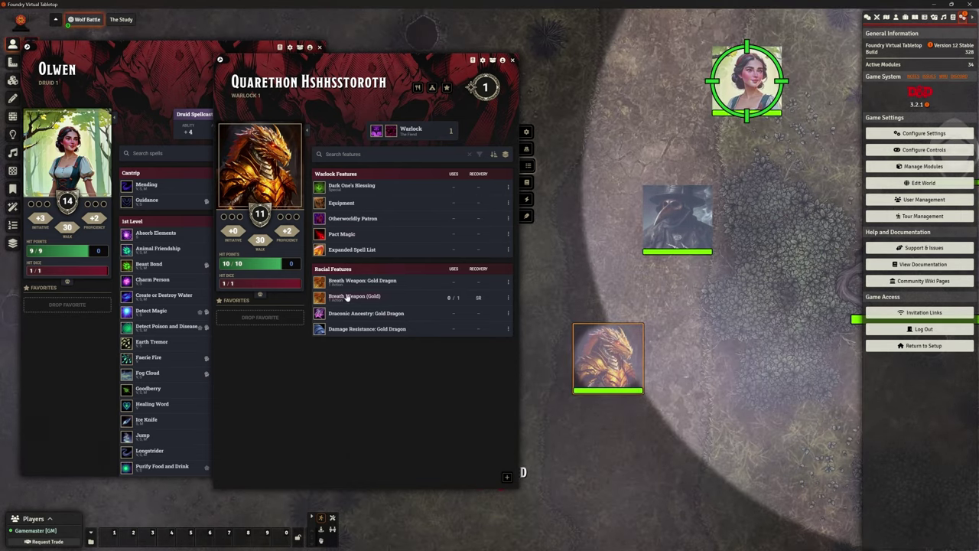
# Use the warlock's Breath Weapon (Gold) with a measured template and without consuming an available use
pyautogui.click(350, 297)
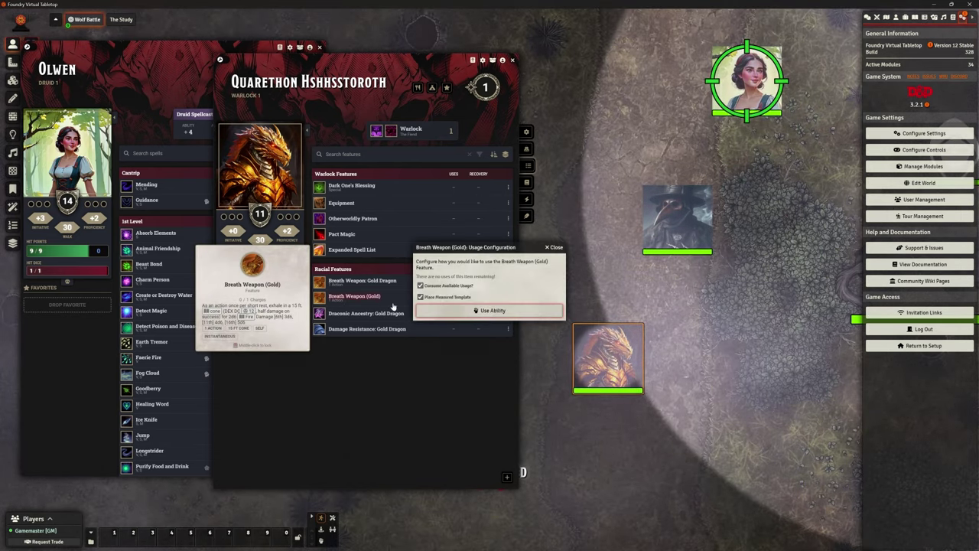
pyautogui.click(420, 285)
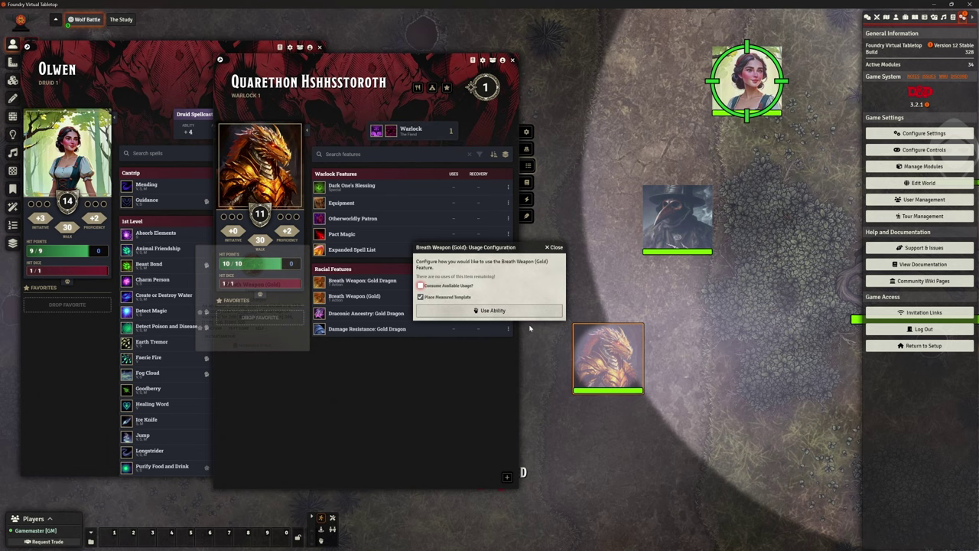
pyautogui.click(485, 311)
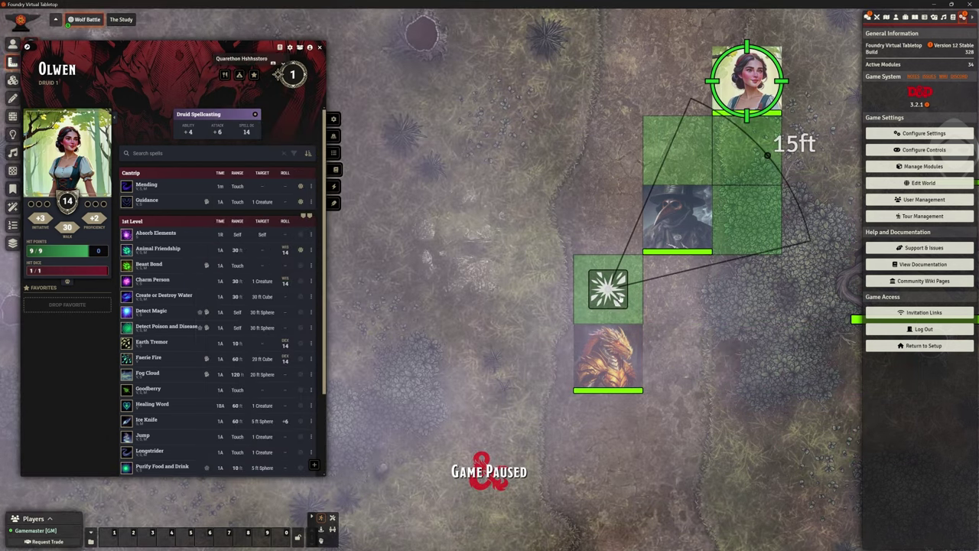
# Place the 15 ft cone template at the corner of the warlock's token, rotated northwest away from the other tokens
pyautogui.scroll(3, 608, 289)
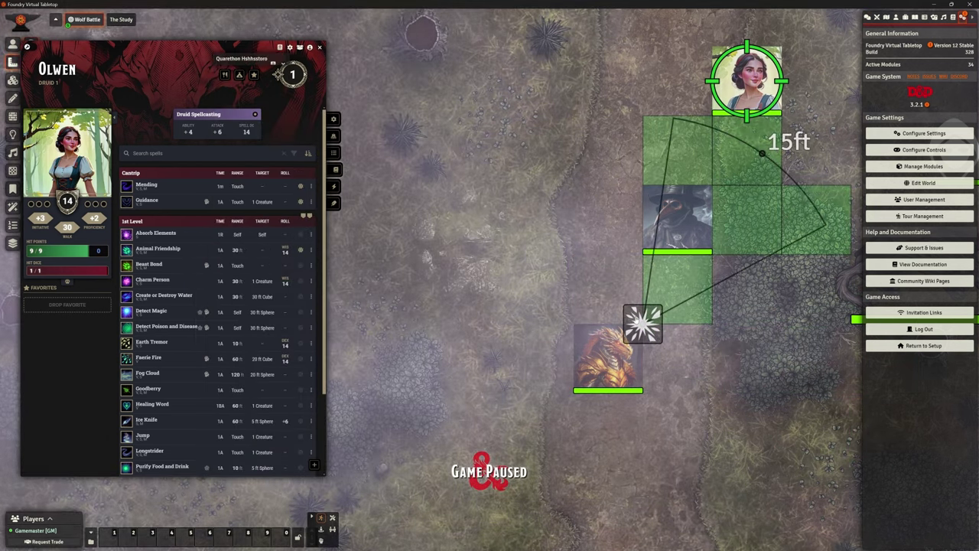
pyautogui.scroll(5, 643, 323)
pyautogui.scroll(-5, 643, 322)
pyautogui.scroll(7, 643, 323)
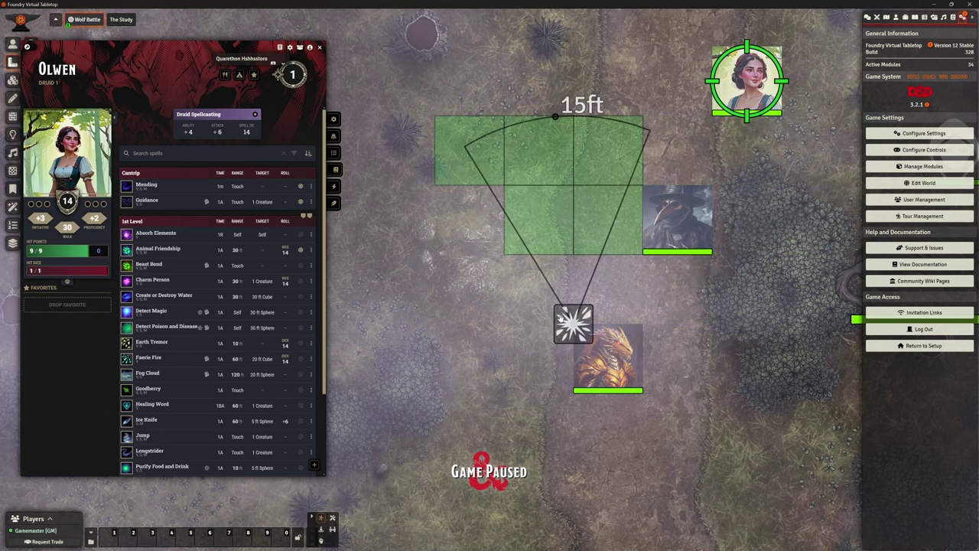
pyautogui.scroll(3, 560, 319)
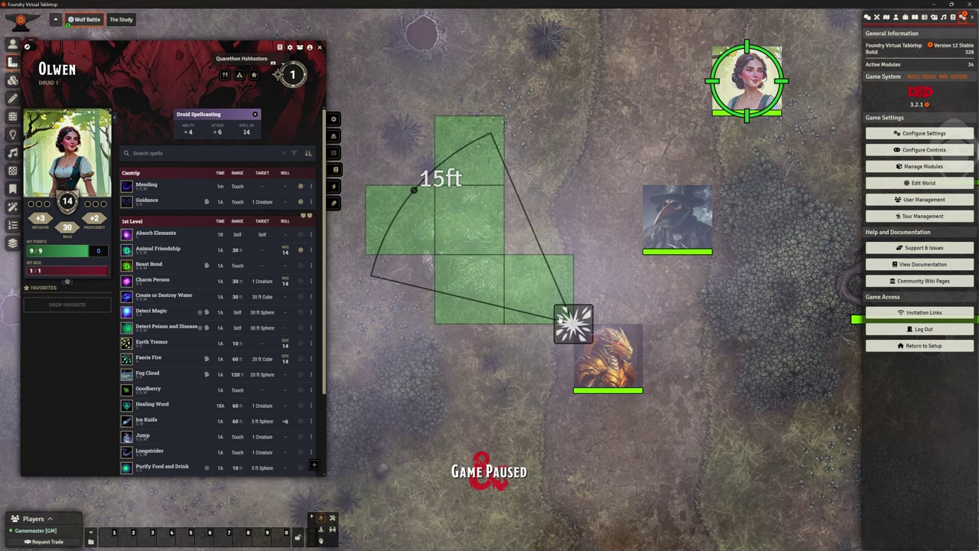
pyautogui.scroll(-1, 558, 316)
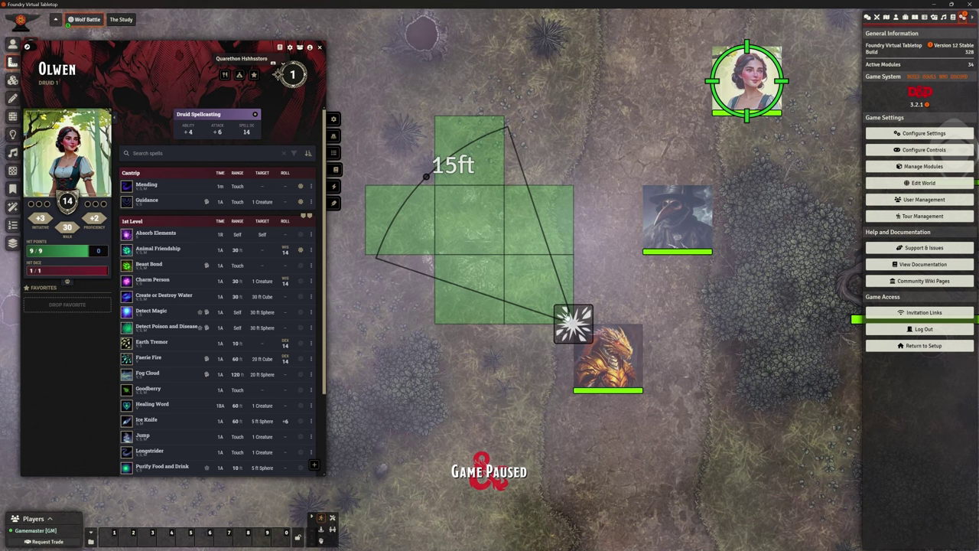
pyautogui.click(573, 323)
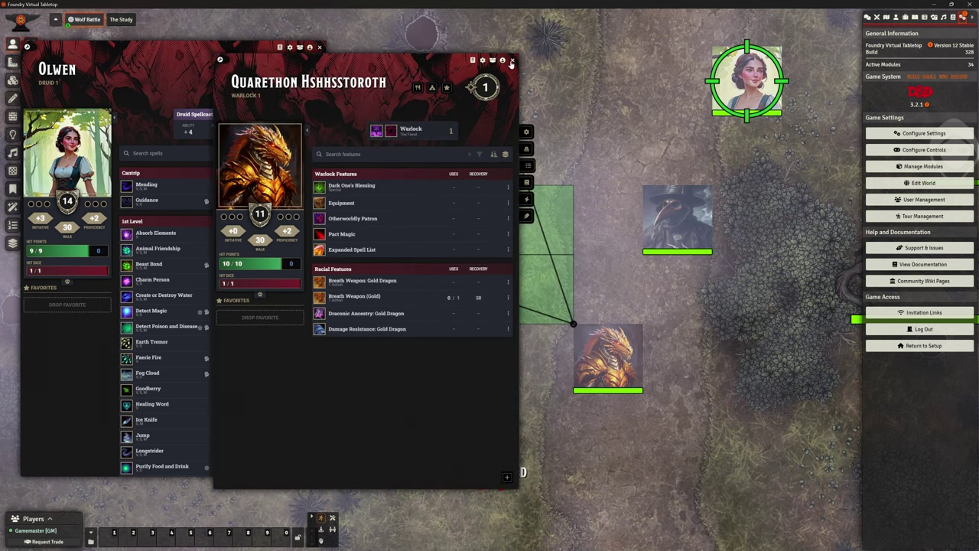
# Close the warlock's sheet, delete the breath weapon's cone template from the scene and close the druid's sheet
pyautogui.click(512, 61)
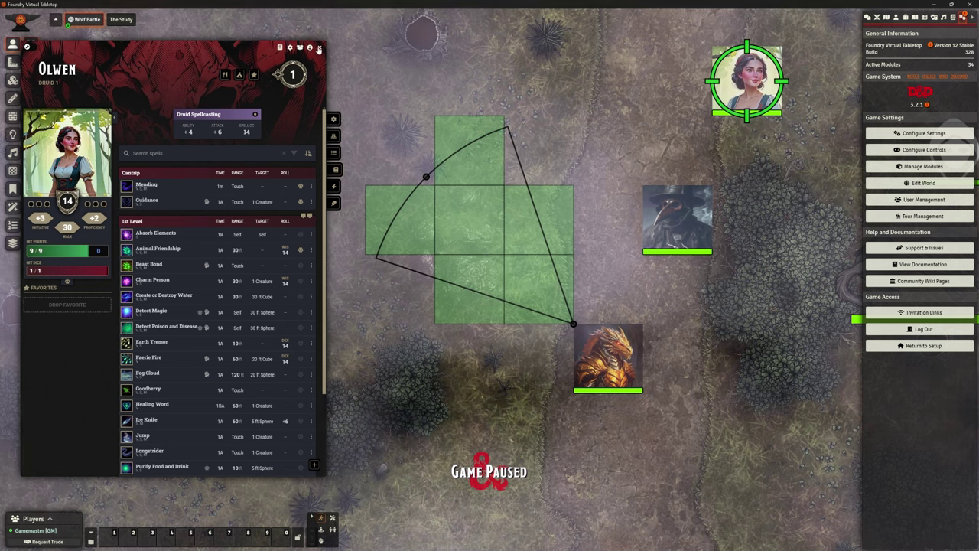
pyautogui.scroll(-3, 483, 352)
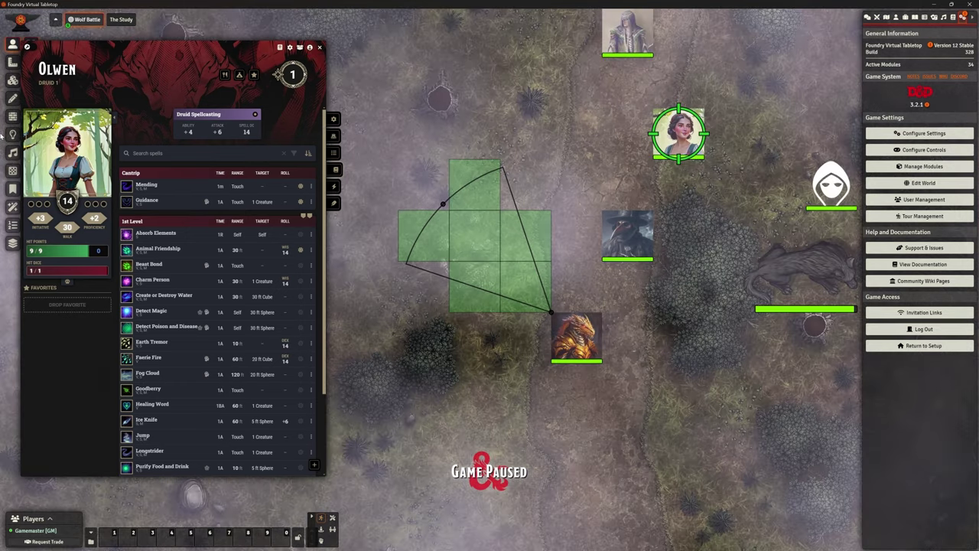
pyautogui.click(12, 61)
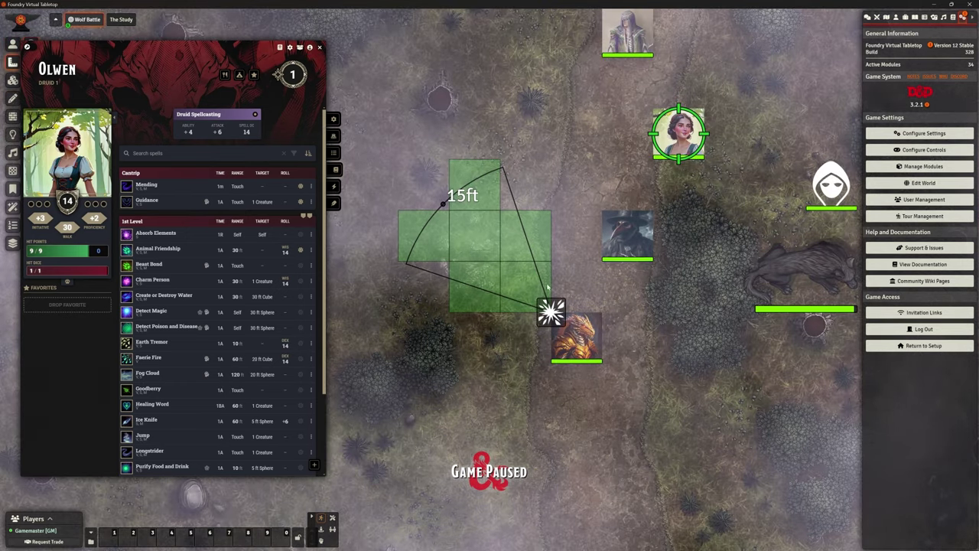
pyautogui.press('Delete')
pyautogui.click(320, 47)
# Select the cleric's token, remove the target marker from the druid's token and release the selection
pyautogui.scroll(1, 475, 344)
pyautogui.moveTo(649, 360); pyautogui.dragTo(496, 475)
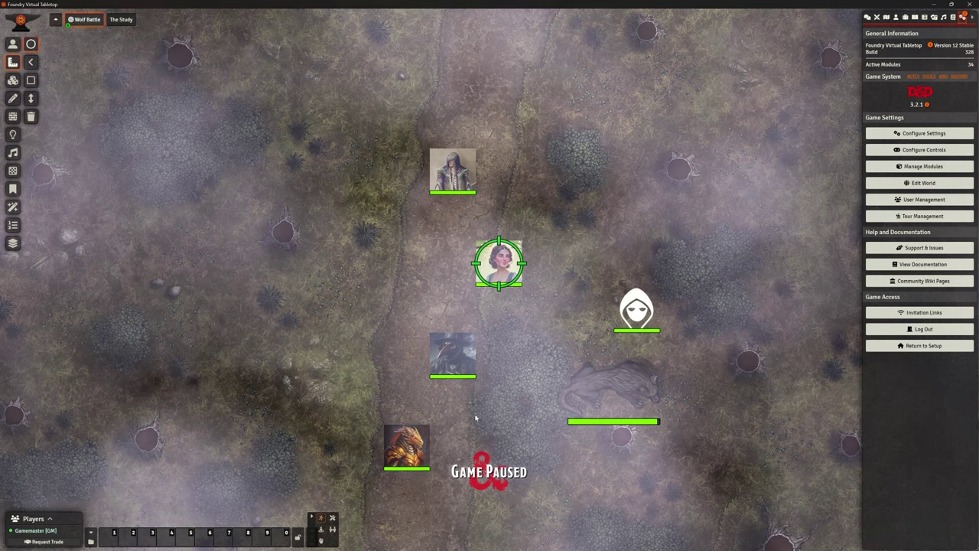
pyautogui.click(465, 350)
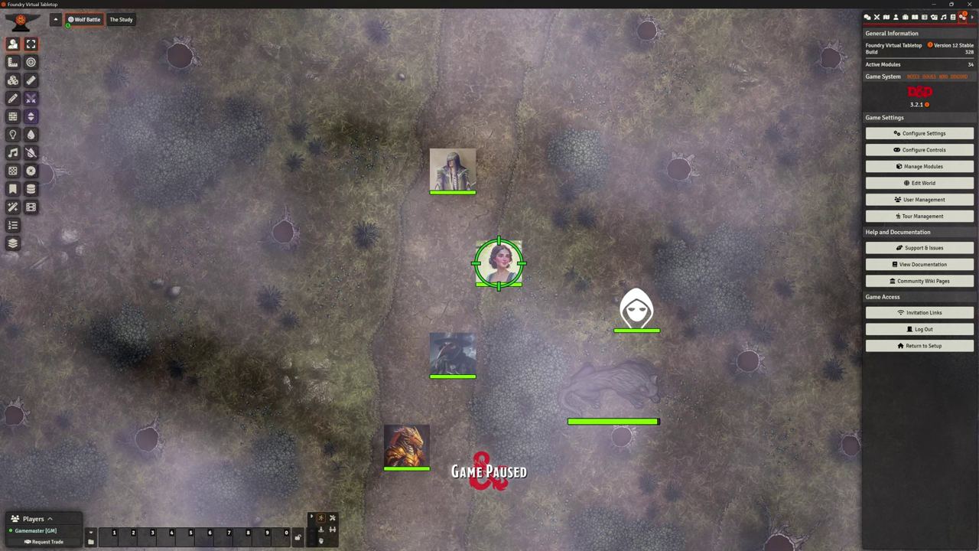
pyautogui.moveTo(499, 264)
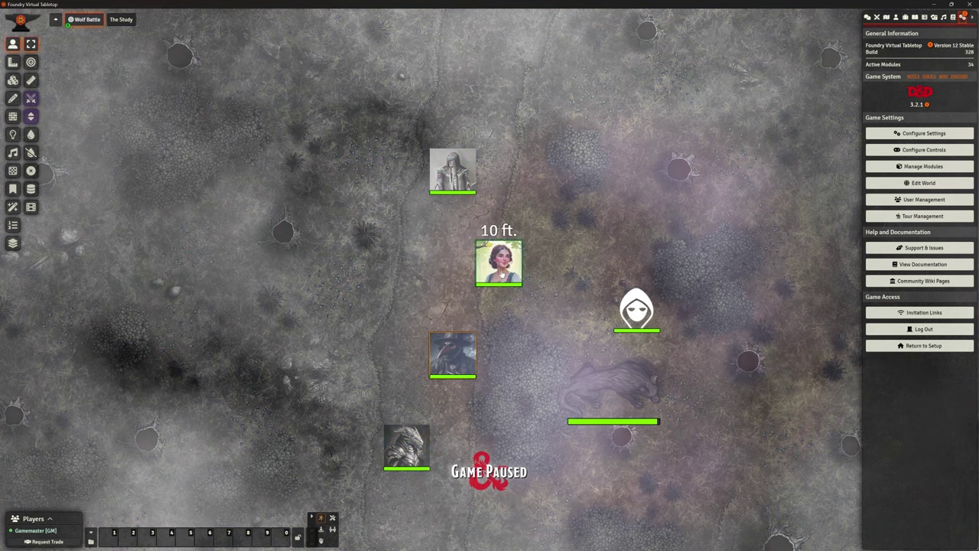
pyautogui.click(527, 333)
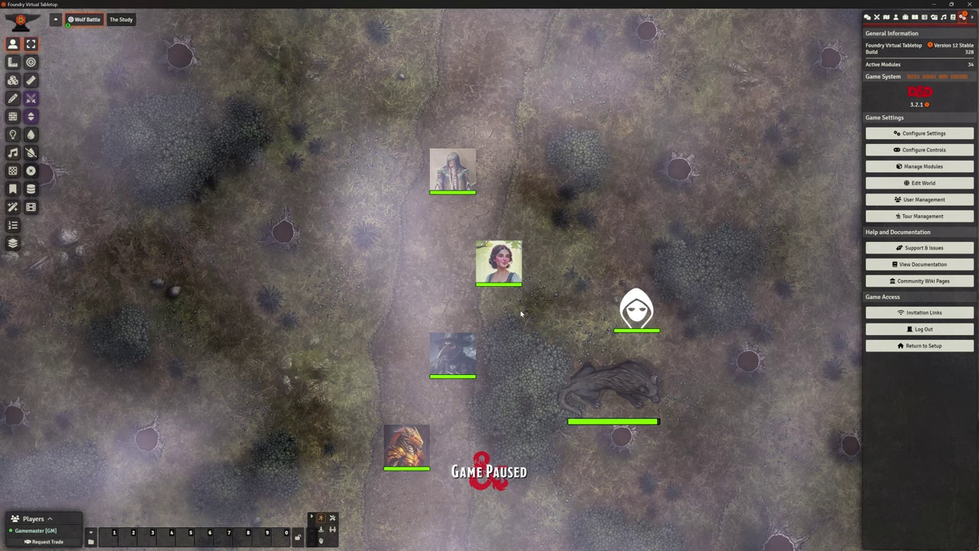
# Open the cleric's and the druid's sheets side by side with both spell lists displayed
pyautogui.doubleClick(452, 354)
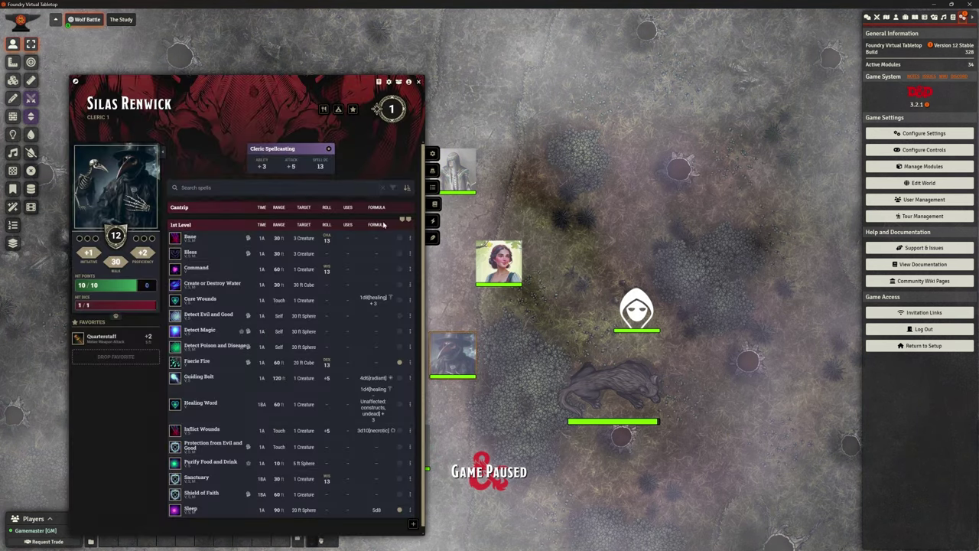
pyautogui.moveTo(306, 83); pyautogui.dragTo(636, 71)
pyautogui.doubleClick(500, 268)
pyautogui.click(387, 170)
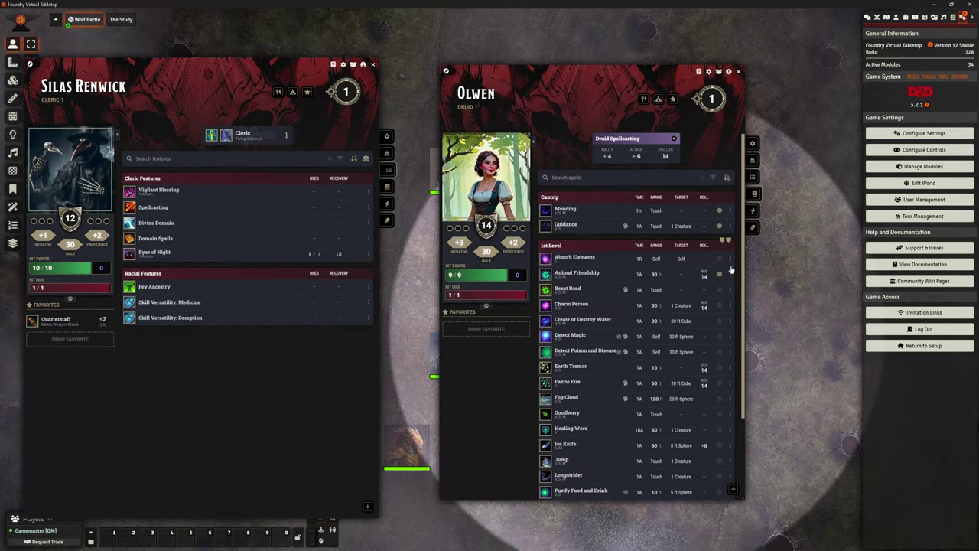
pyautogui.click(388, 187)
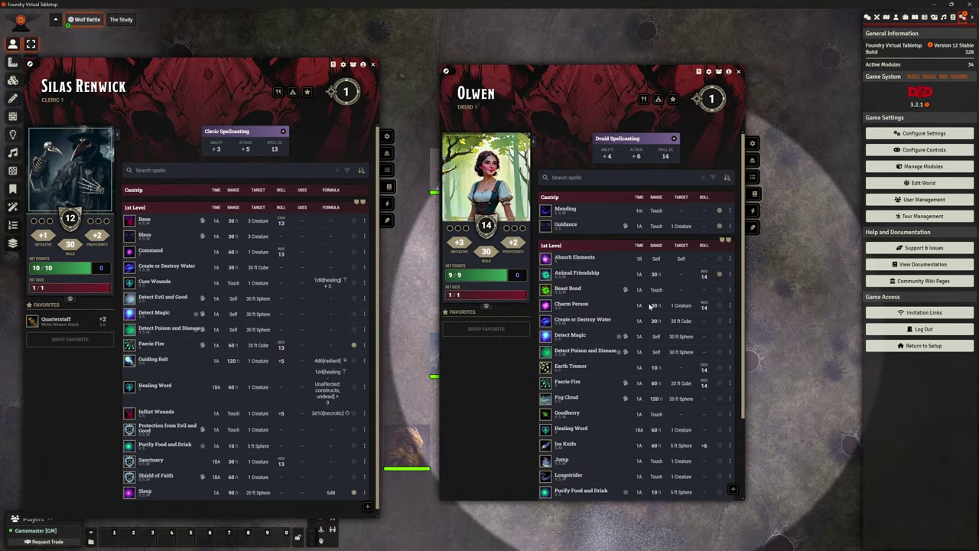
# Compare the cleric's and the druid's 1st-level spells, examining the descriptions of Purify Food and Drink, Sanctuary and Jump
pyautogui.scroll(-2, 602, 295)
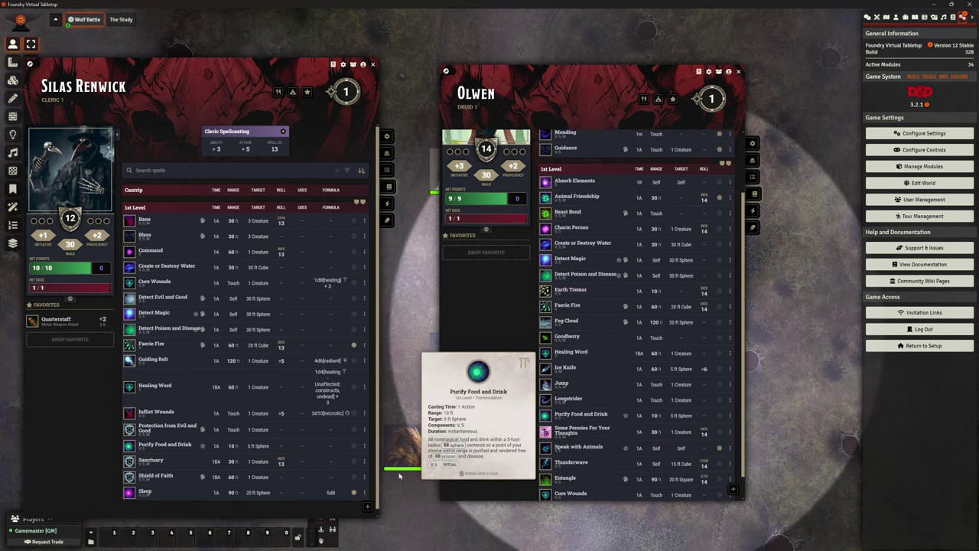
pyautogui.moveTo(165, 387)
pyautogui.scroll(2, 596, 398)
pyautogui.moveTo(596, 350)
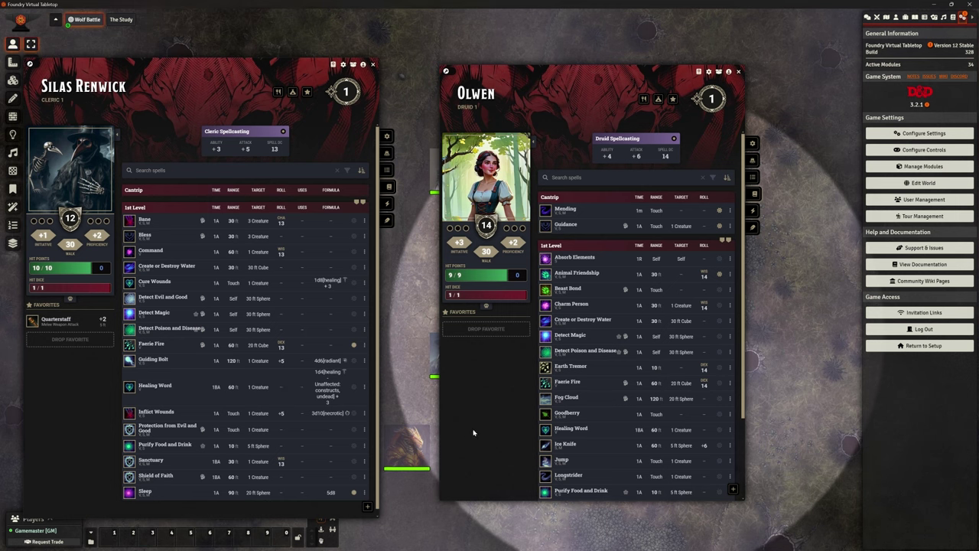
pyautogui.scroll(-1, 473, 433)
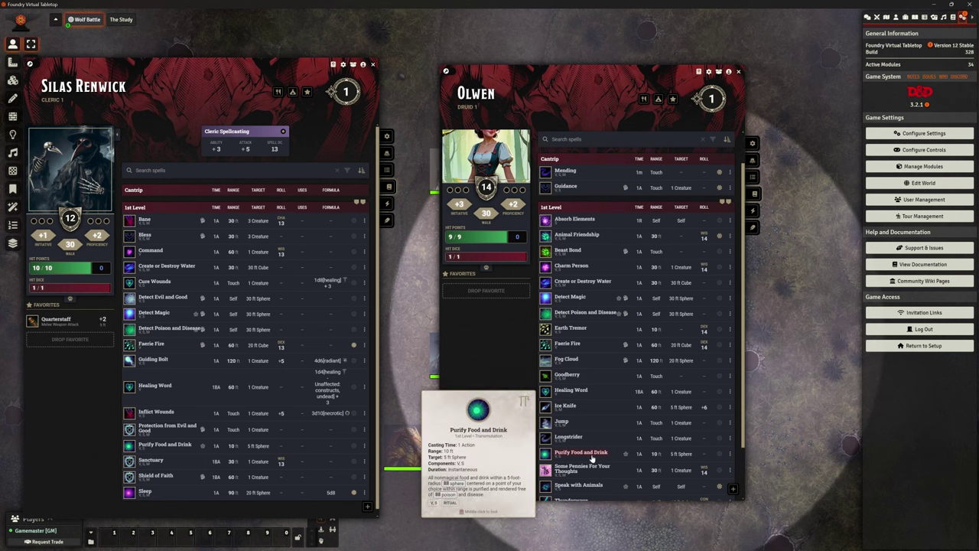
pyautogui.moveTo(177, 450)
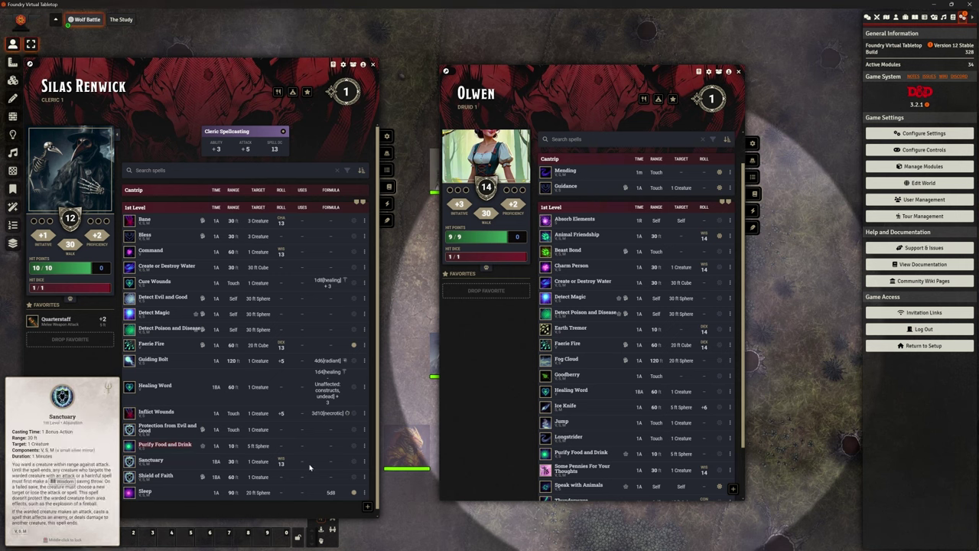
pyautogui.moveTo(562, 454)
pyautogui.moveTo(592, 466)
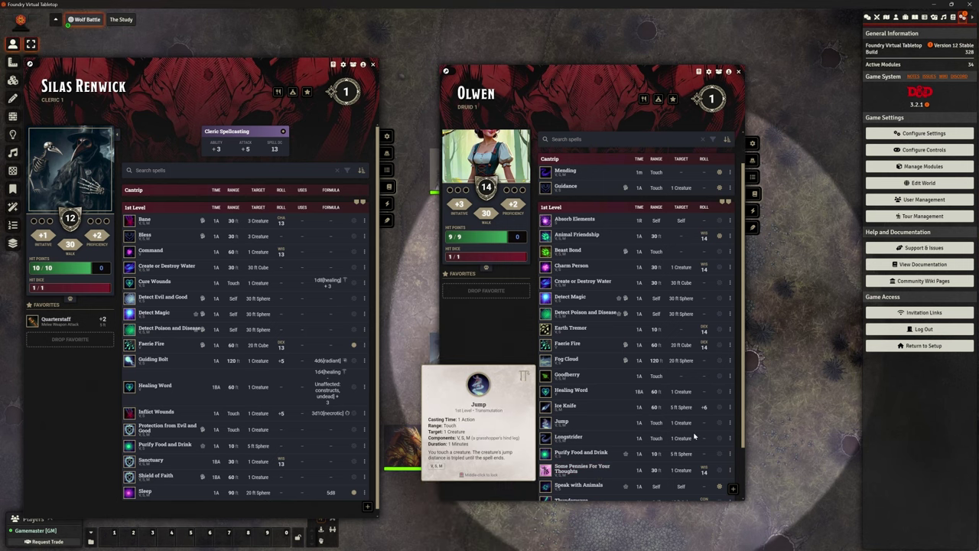
# Close both character sheets and move the druid's token directly beside the cleric's token, with the cleric targeted
pyautogui.click(739, 72)
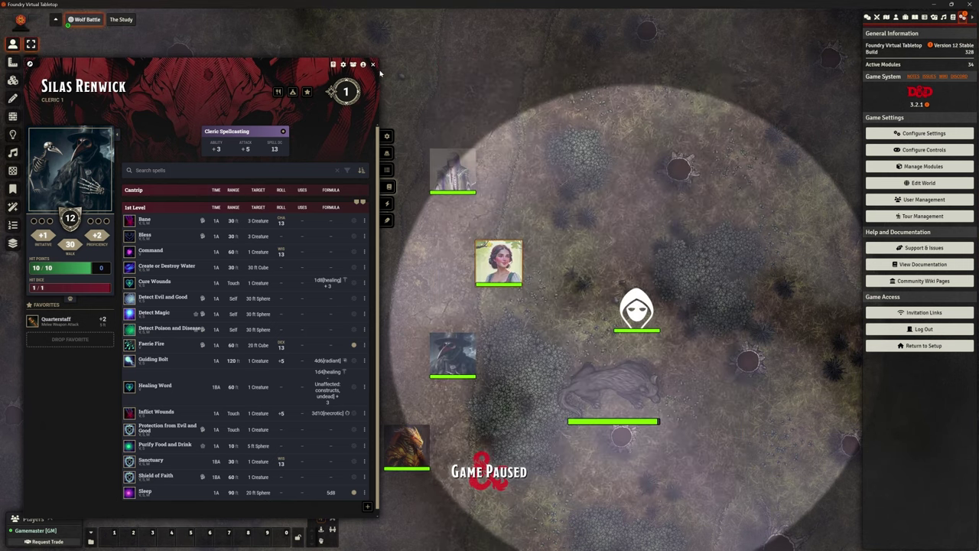
pyautogui.press('Escape')
pyautogui.moveTo(620, 250); pyautogui.dragTo(606, 265)
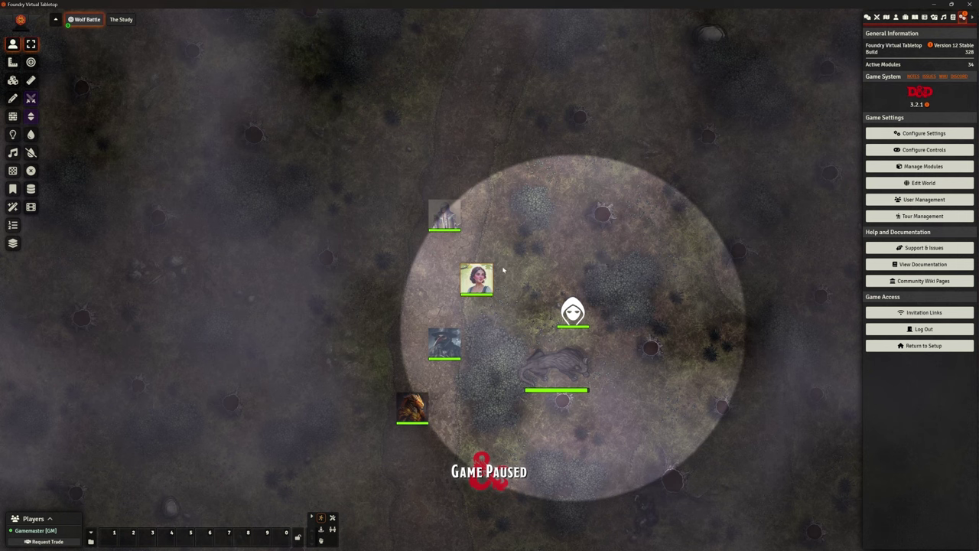
pyautogui.moveTo(471, 295); pyautogui.dragTo(473, 354)
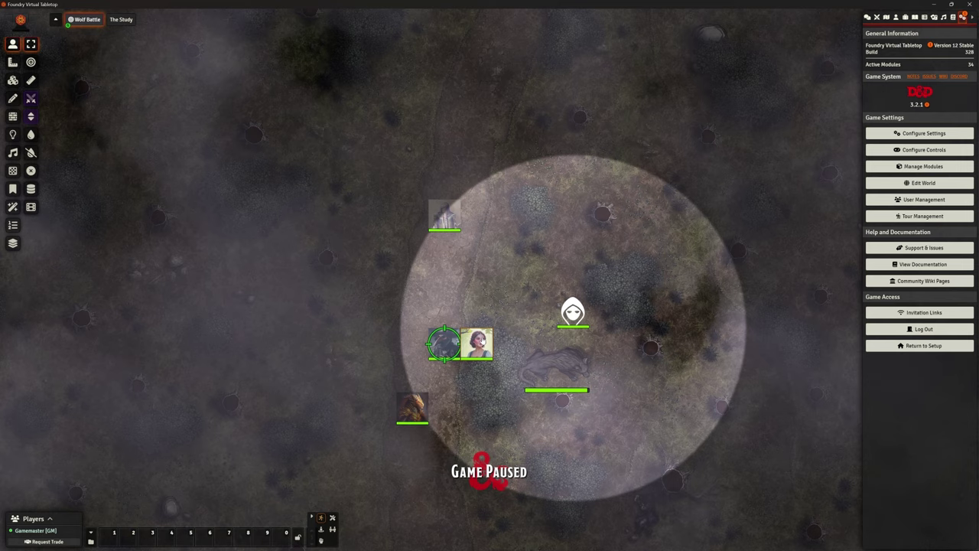
# Use the quarterstaff from the druid's inventory and make a normal, public attack roll against the targeted cleric
pyautogui.doubleClick(476, 344)
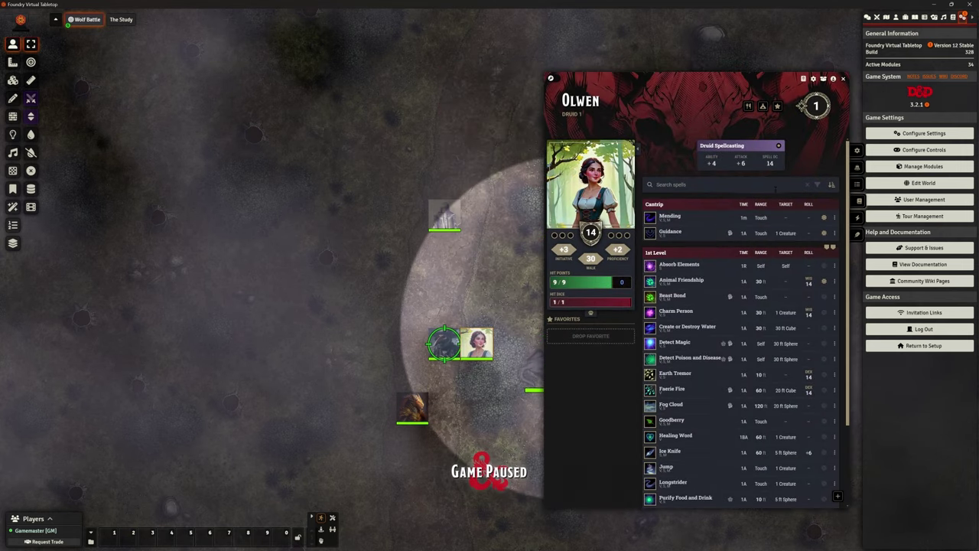
pyautogui.click(858, 166)
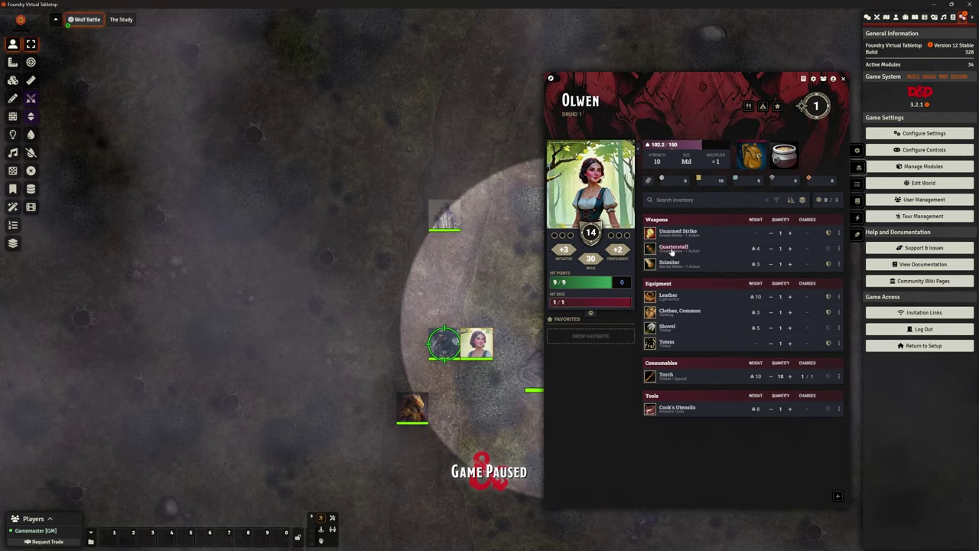
pyautogui.click(866, 17)
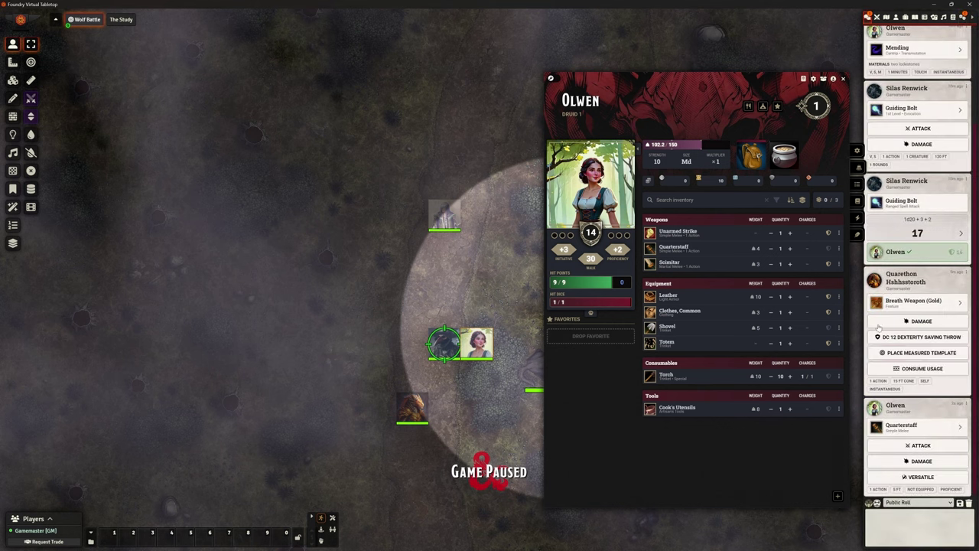
pyautogui.click(918, 447)
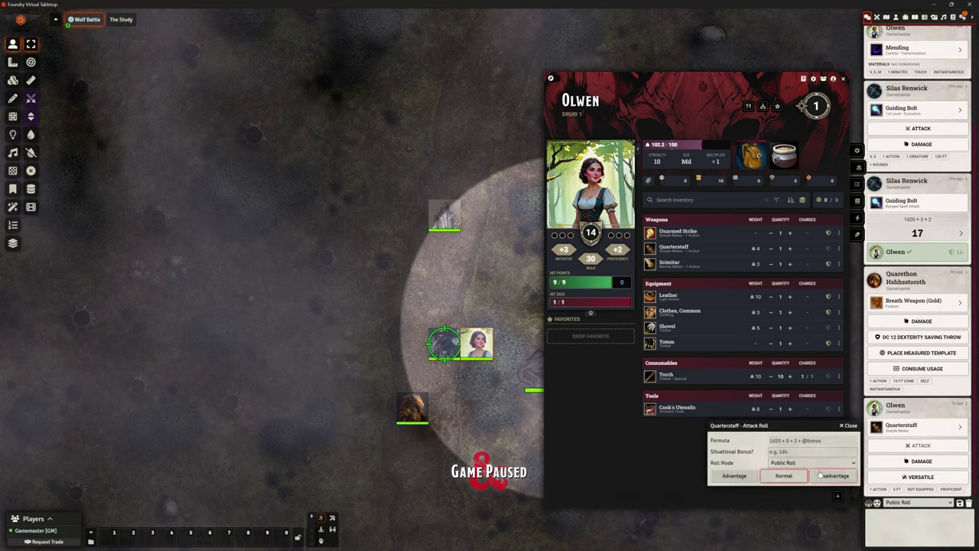
pyautogui.click(783, 475)
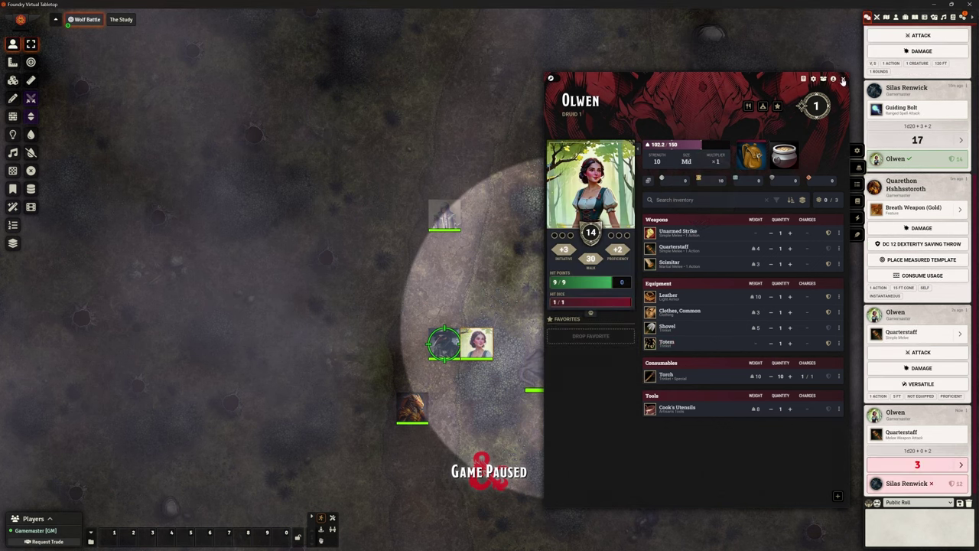
# Close the druid's sheet, permanently clear the chat log and release the druid's token selection
pyautogui.click(843, 78)
pyautogui.click(969, 505)
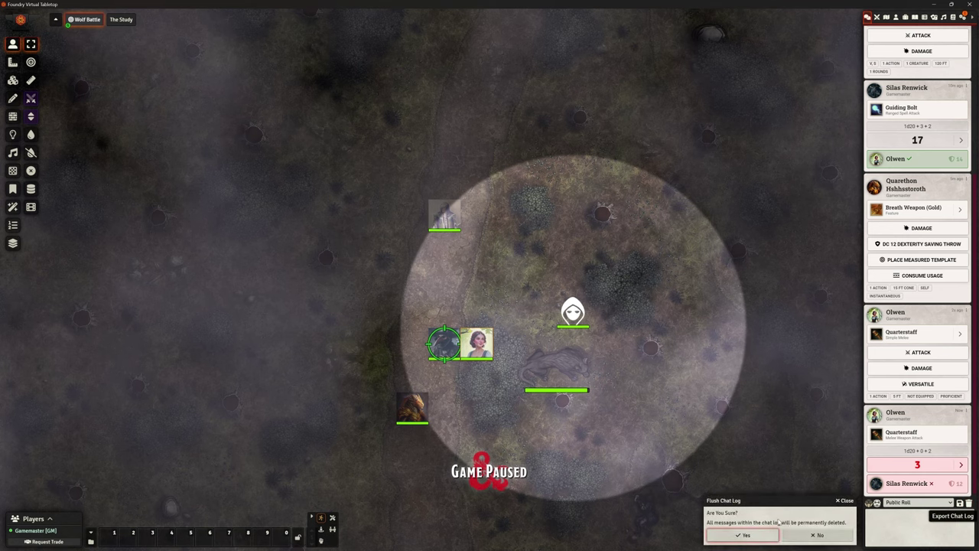
pyautogui.click(736, 538)
pyautogui.click(494, 286)
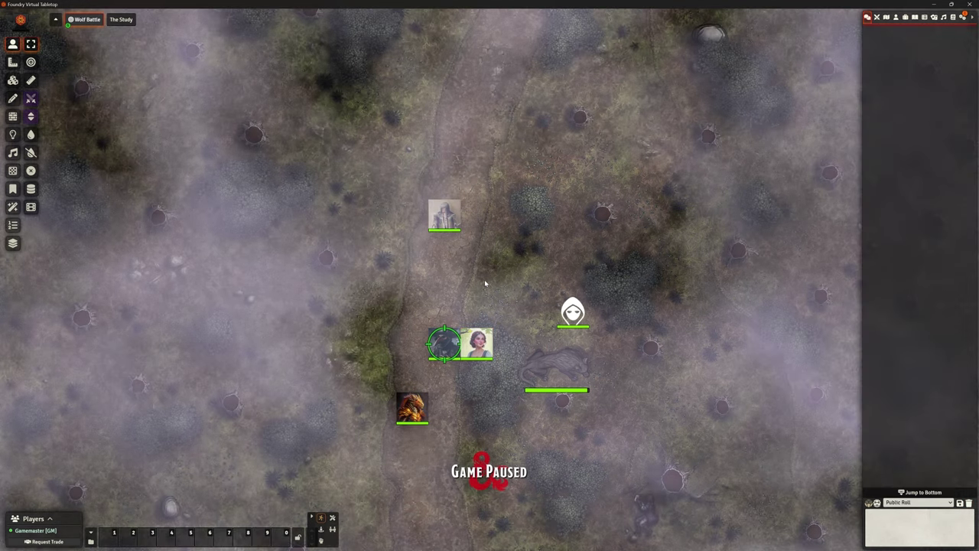
# Select the druid's token again and open its sheet, placed clear of the two tokens in a close-up view
pyautogui.scroll(5, 485, 285)
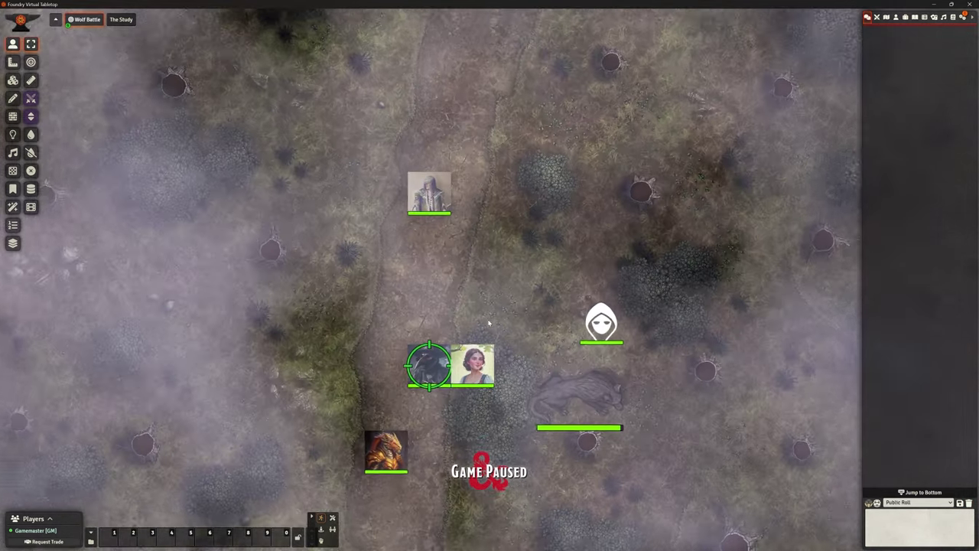
pyautogui.press('Tab')
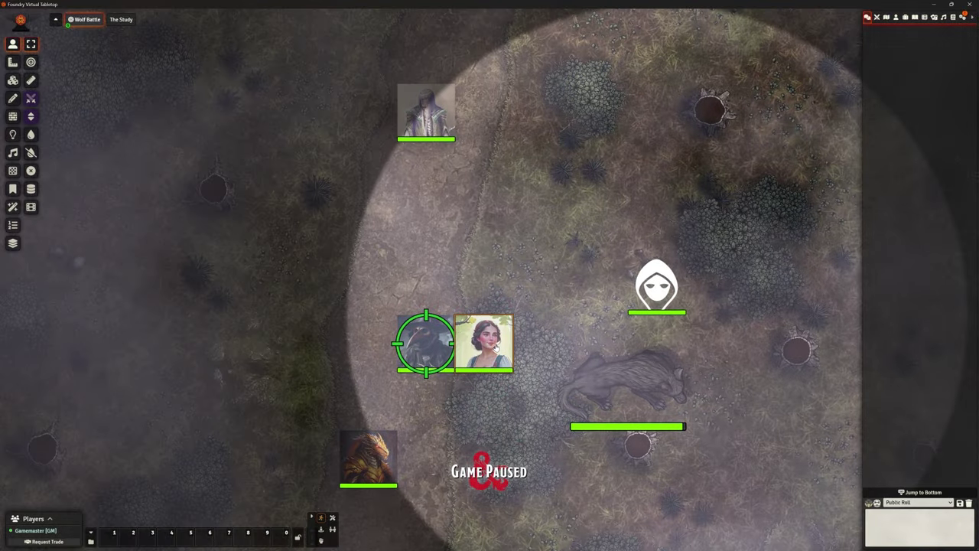
pyautogui.doubleClick(484, 342)
pyautogui.moveTo(666, 76); pyautogui.dragTo(174, 86)
pyautogui.scroll(5, 606, 300)
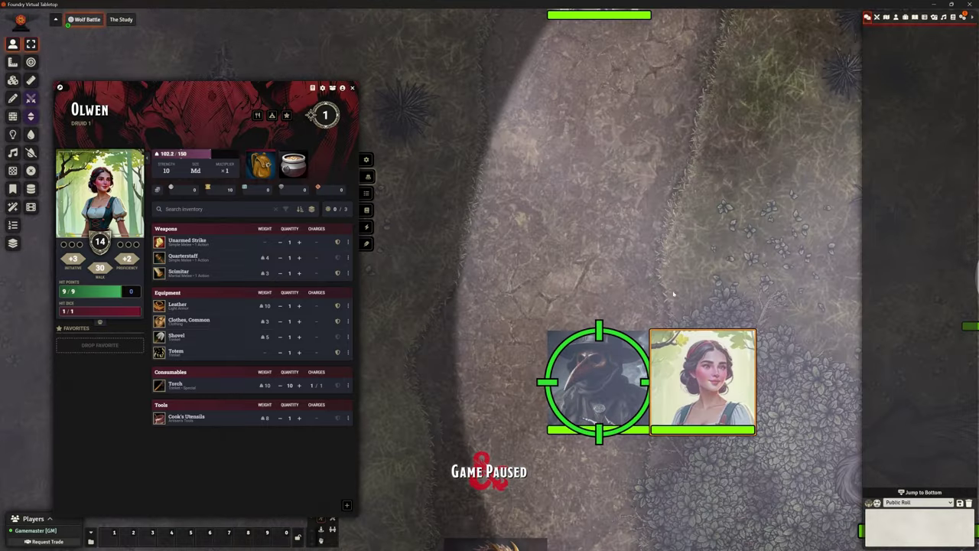
pyautogui.scroll(2, 564, 239)
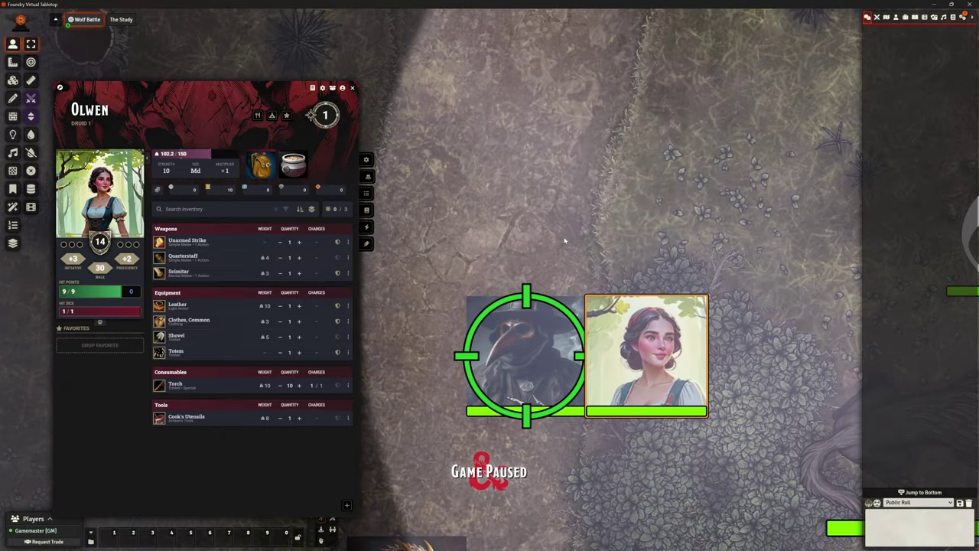
# Use the druid's quarterstaff again and repeat the attack roll on the cleric to test its animation up close
pyautogui.moveTo(573, 306)
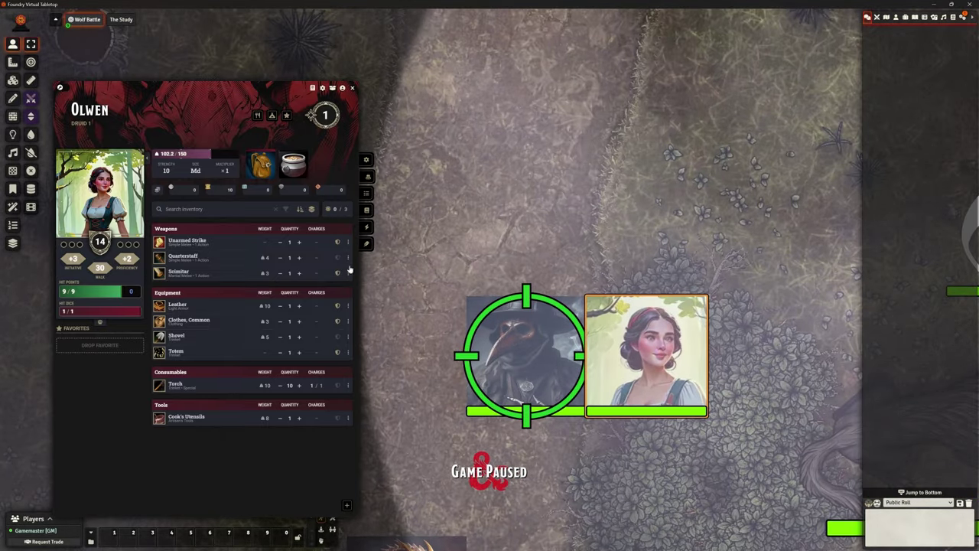
pyautogui.click(184, 261)
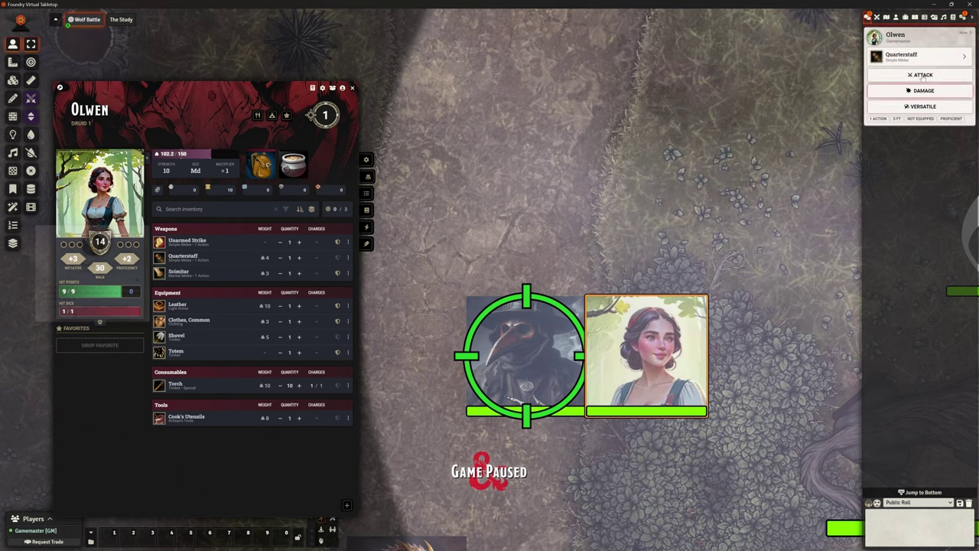
pyautogui.click(920, 75)
pyautogui.click(774, 100)
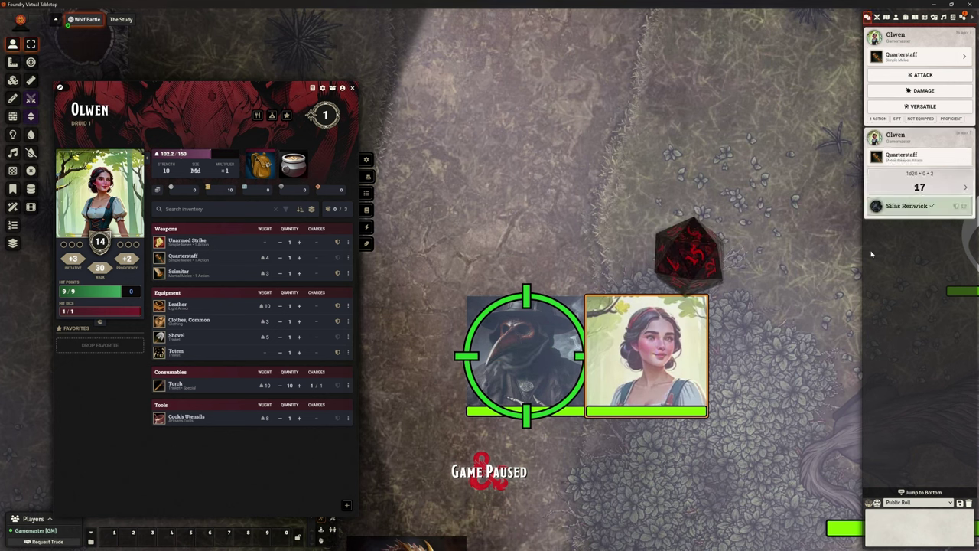
# Clear all messages from the chat log and close the druid's sheet
pyautogui.click(968, 502)
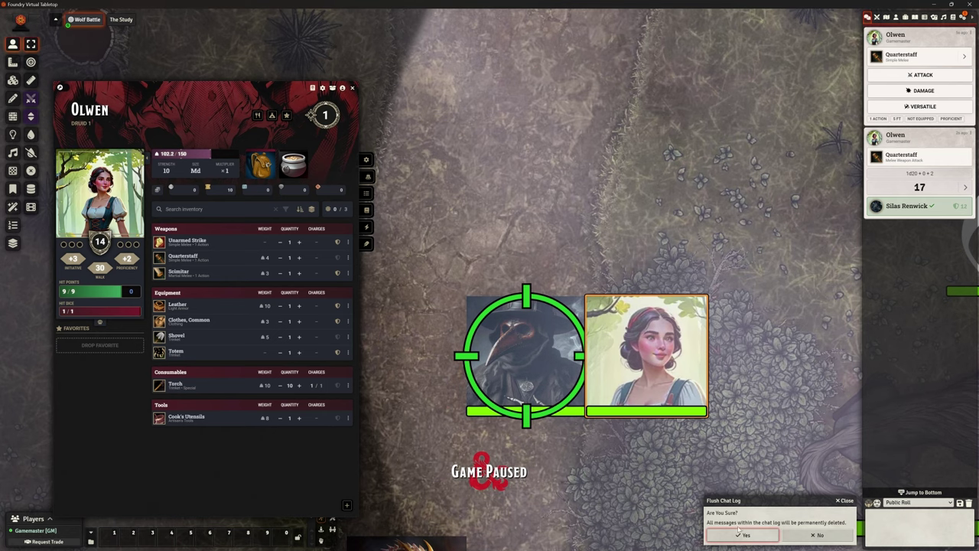
pyautogui.click(745, 535)
pyautogui.click(352, 87)
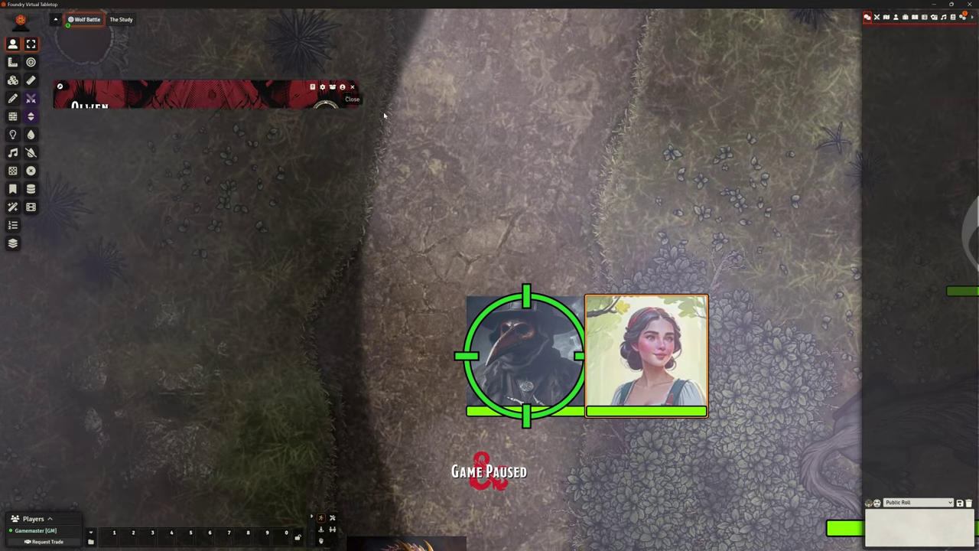
# Remove the target marker from the cleric's token and release the selection
pyautogui.scroll(-6, 502, 206)
pyautogui.press('t')
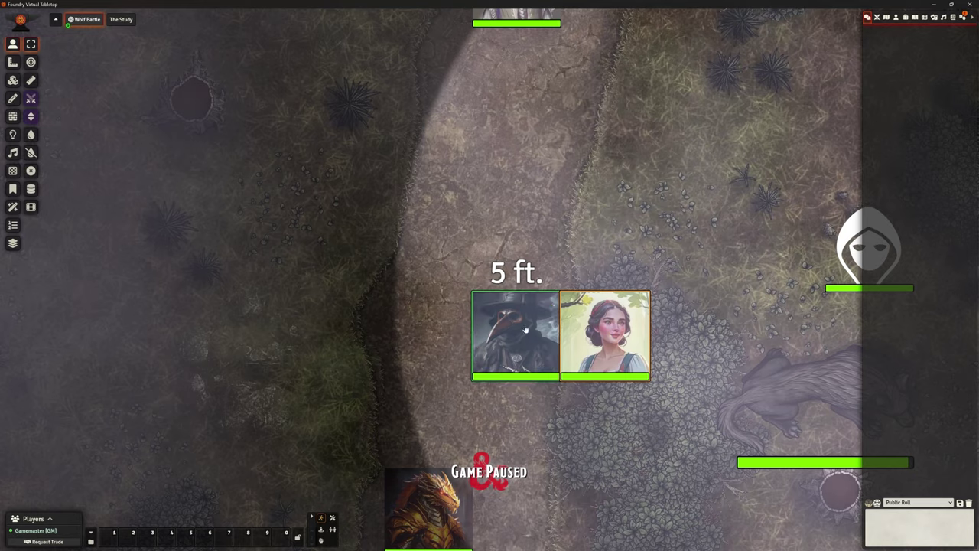
pyautogui.scroll(-3, 507, 314)
pyautogui.doubleClick(508, 320)
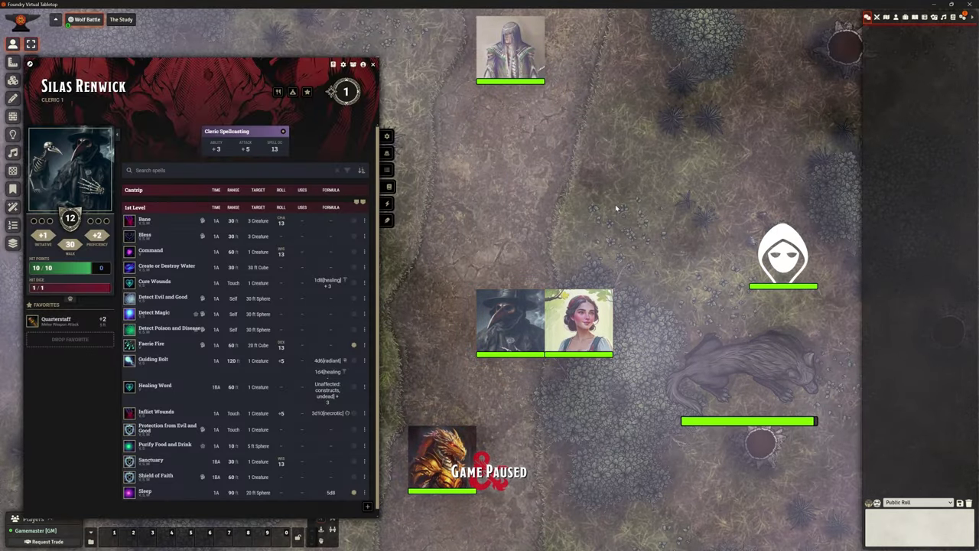
pyautogui.scroll(-2, 618, 212)
pyautogui.scroll(-3, 584, 283)
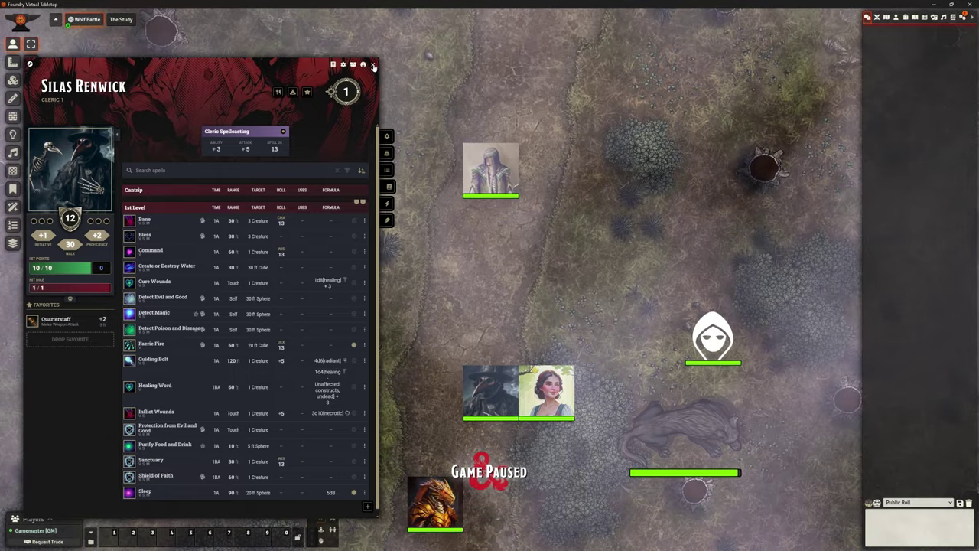
pyautogui.press('Escape')
pyautogui.press('Down')
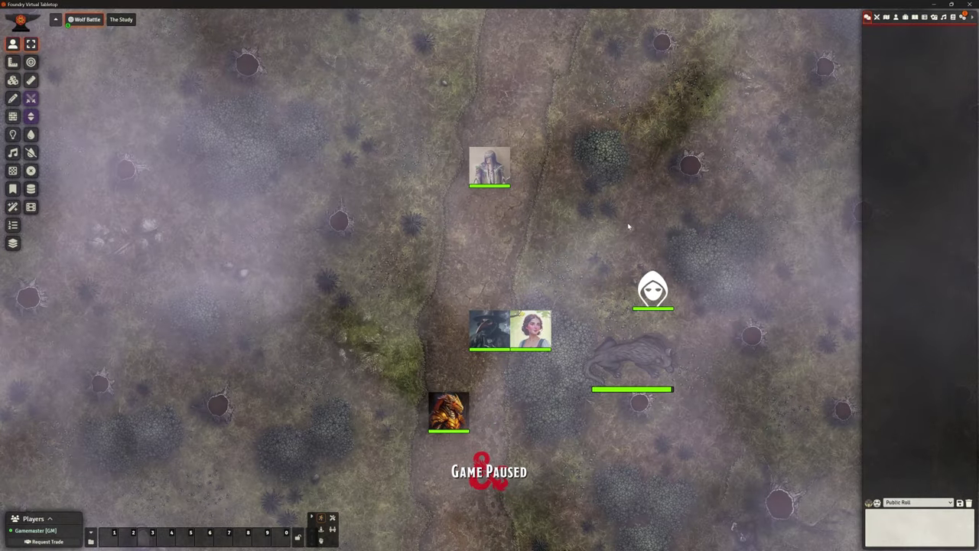